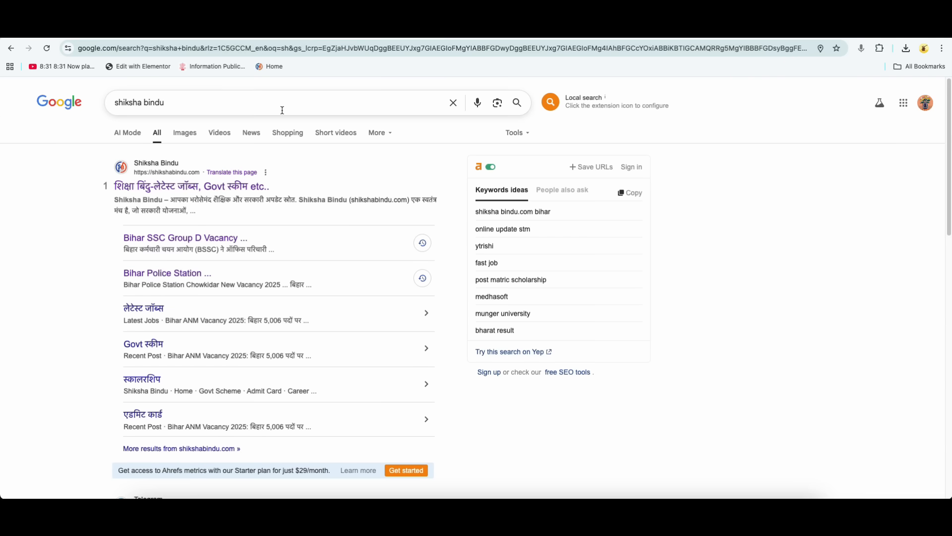
# Open the Shiksha Bindu website from the Google results and search it for "parichari".
pyautogui.click(235, 187)
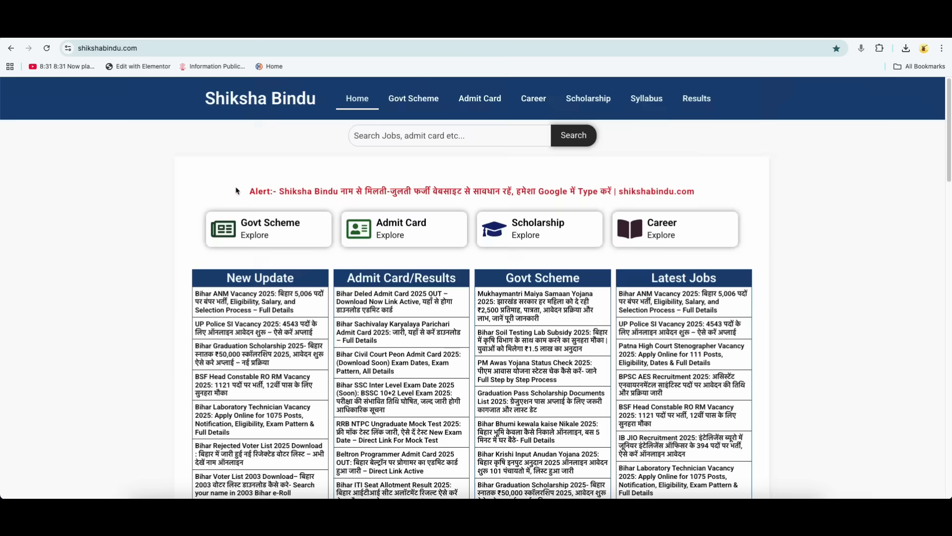
pyautogui.moveTo(651, 277); pyautogui.dragTo(714, 278)
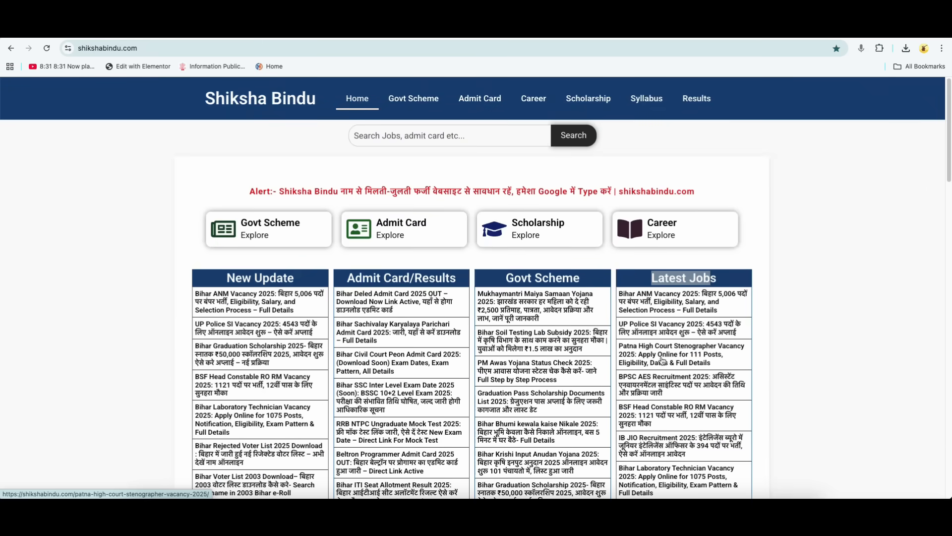
pyautogui.click(415, 135)
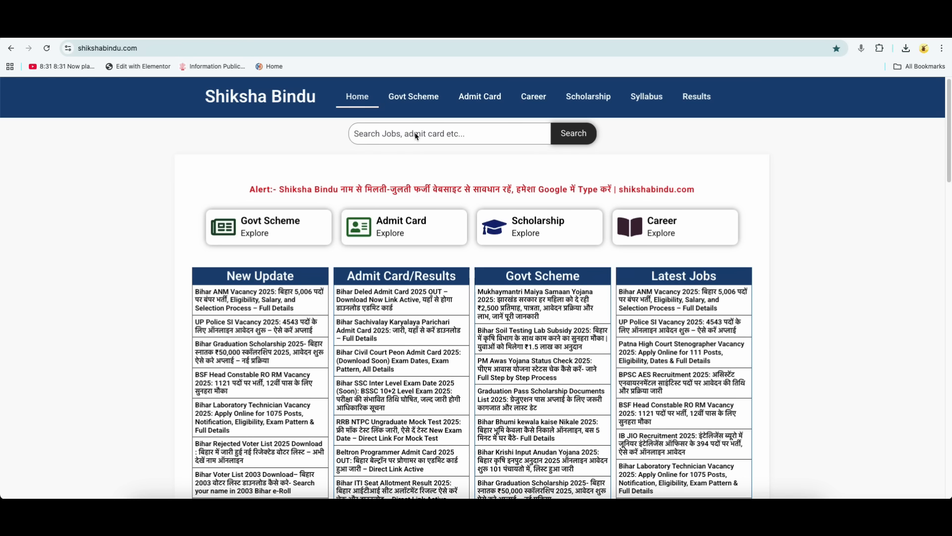
pyautogui.write('parich')
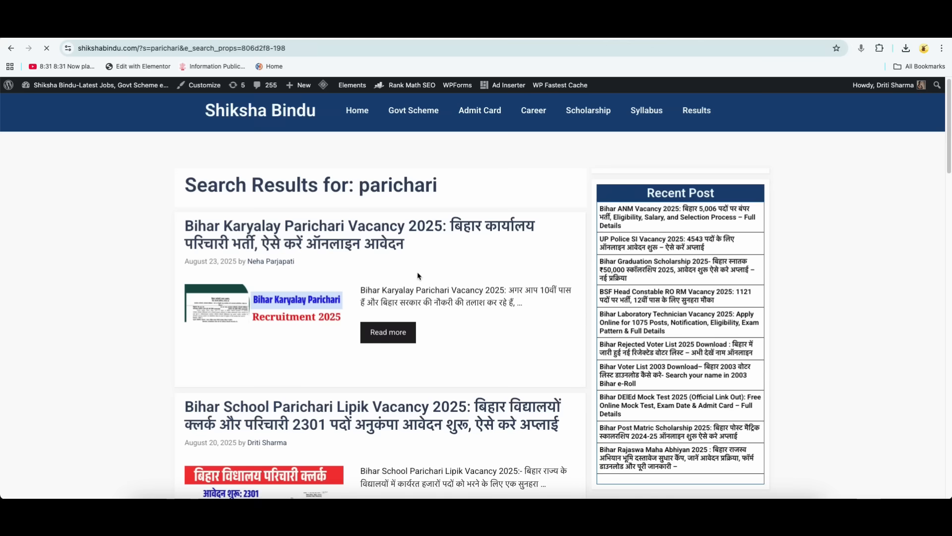
# Open the Bihar Karyalay Parichari Vacancy 2025 article and read its overview, post details and application dates.
pyautogui.click(363, 227)
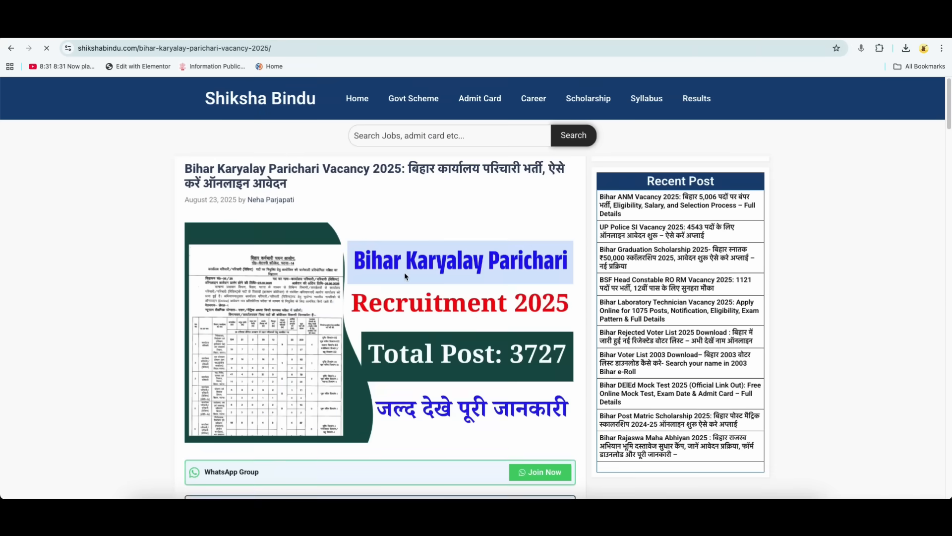
pyautogui.scroll(-3, 472, 316)
pyautogui.scroll(-9, 472, 316)
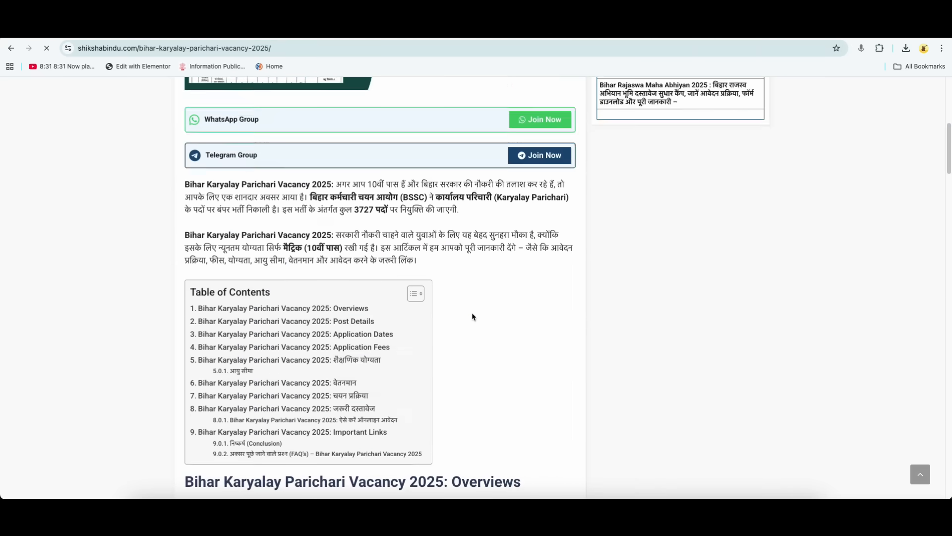
pyautogui.scroll(-4, 473, 315)
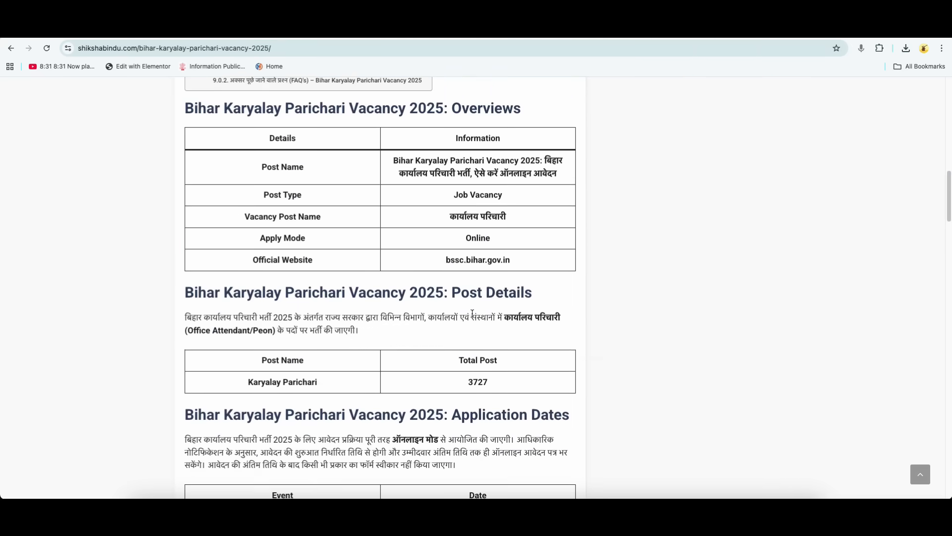
pyautogui.scroll(-3, 472, 314)
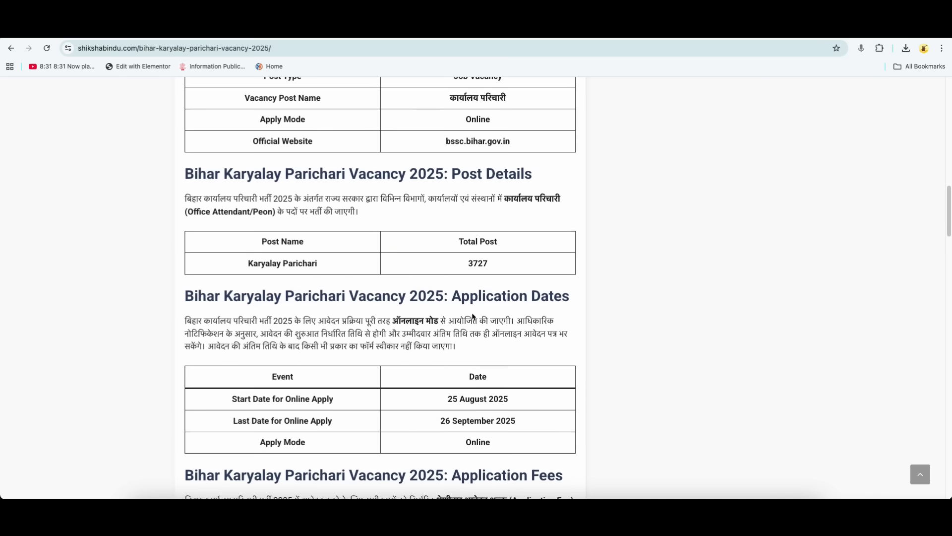
pyautogui.moveTo(448, 315); pyautogui.dragTo(508, 317)
pyautogui.moveTo(441, 336); pyautogui.dragTo(509, 338)
pyautogui.scroll(-3, 506, 351)
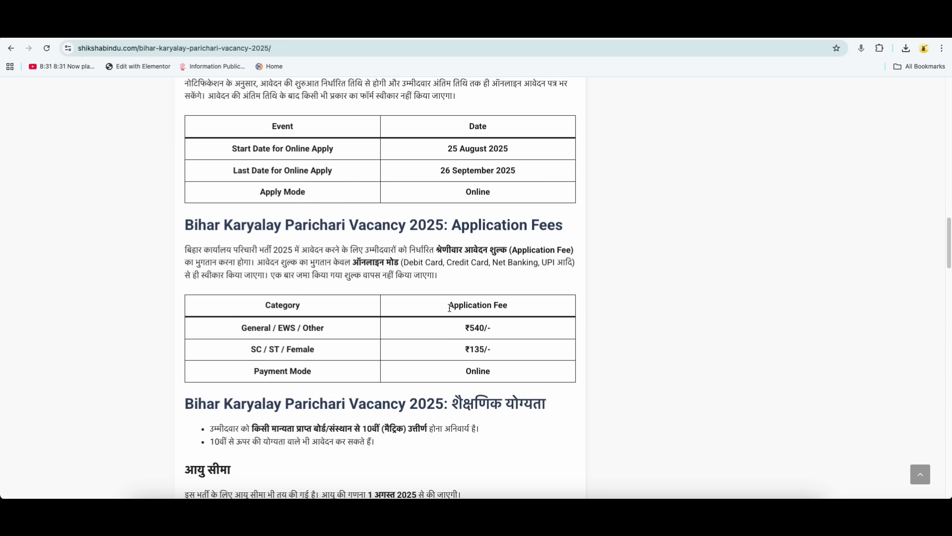
# Review the application fees by category and the age limits in the vacancy article.
pyautogui.moveTo(449, 305); pyautogui.dragTo(508, 305)
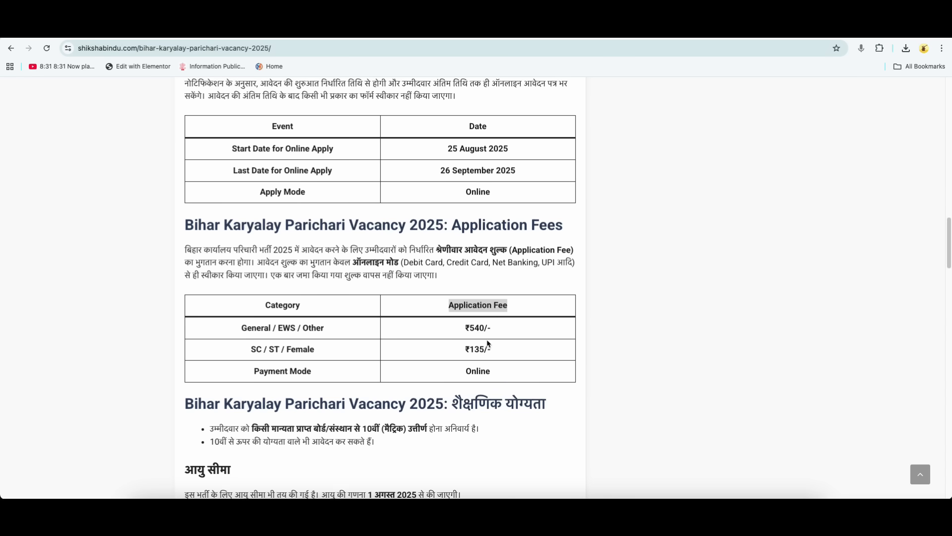
pyautogui.scroll(-4, 489, 344)
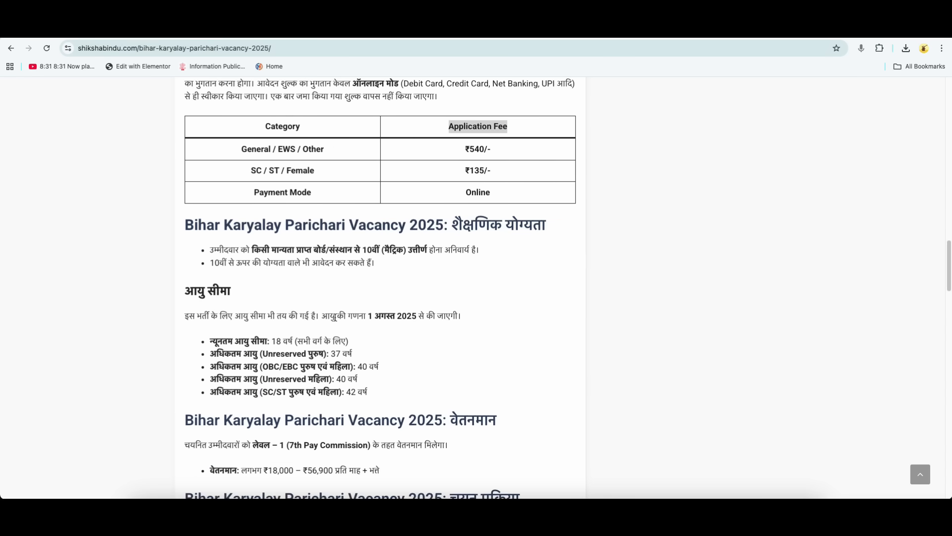
pyautogui.moveTo(370, 316); pyautogui.dragTo(413, 320)
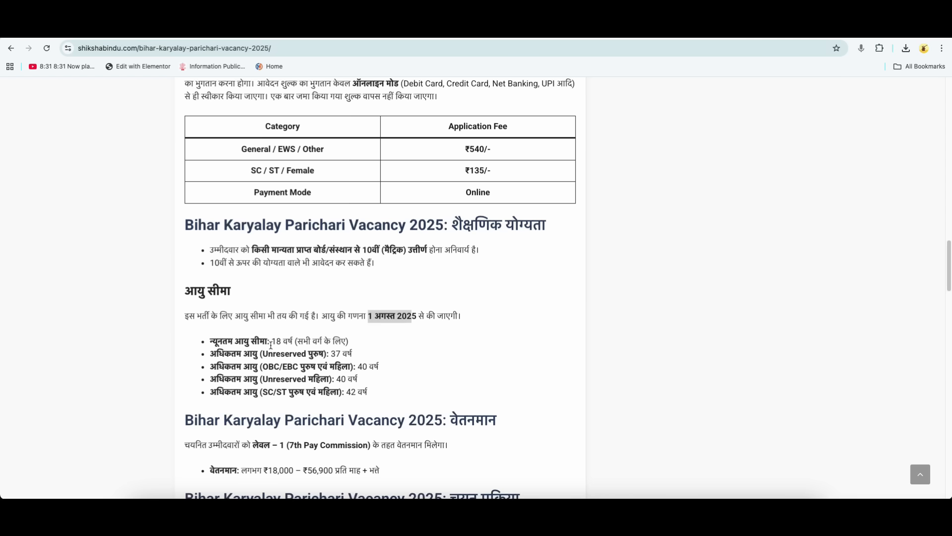
pyautogui.doubleClick(276, 342)
pyautogui.scroll(-1, 352, 348)
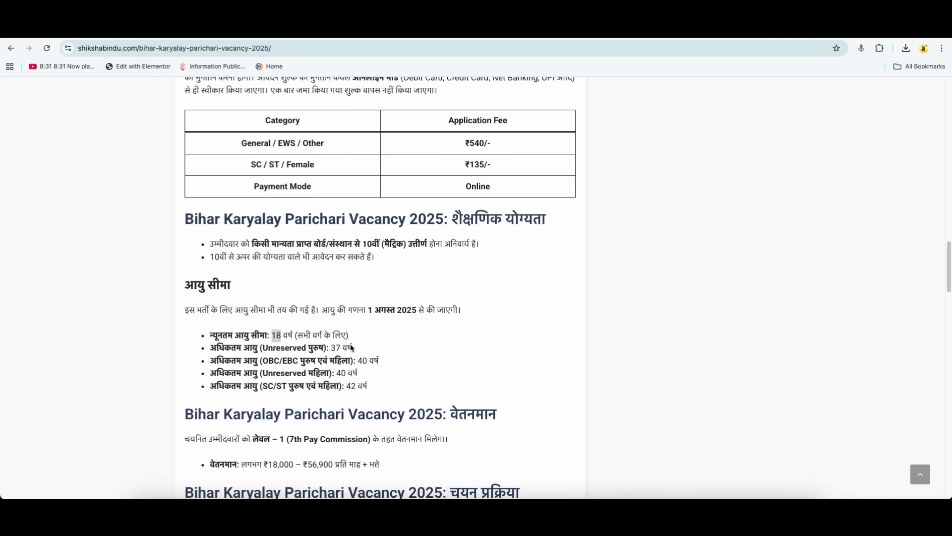
pyautogui.moveTo(268, 347); pyautogui.dragTo(337, 349)
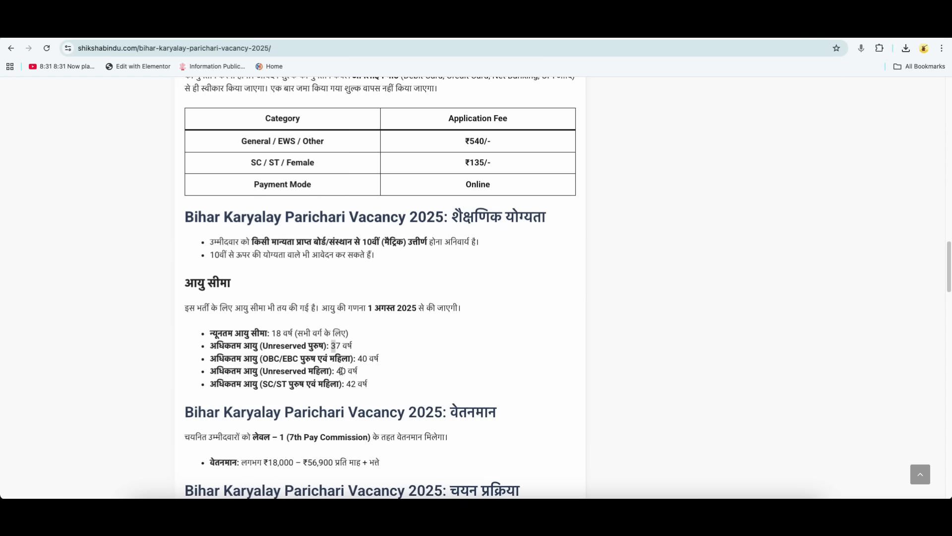
# Examine the pay scale and the selection process stages in the vacancy article.
pyautogui.scroll(-4, 412, 381)
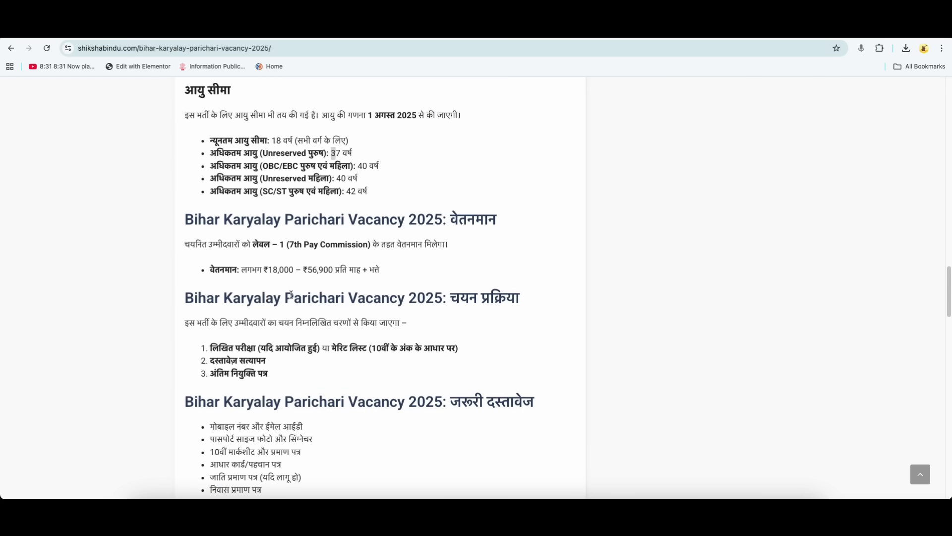
pyautogui.doubleClick(270, 271)
pyautogui.moveTo(309, 271); pyautogui.dragTo(321, 272)
pyautogui.scroll(-2, 329, 274)
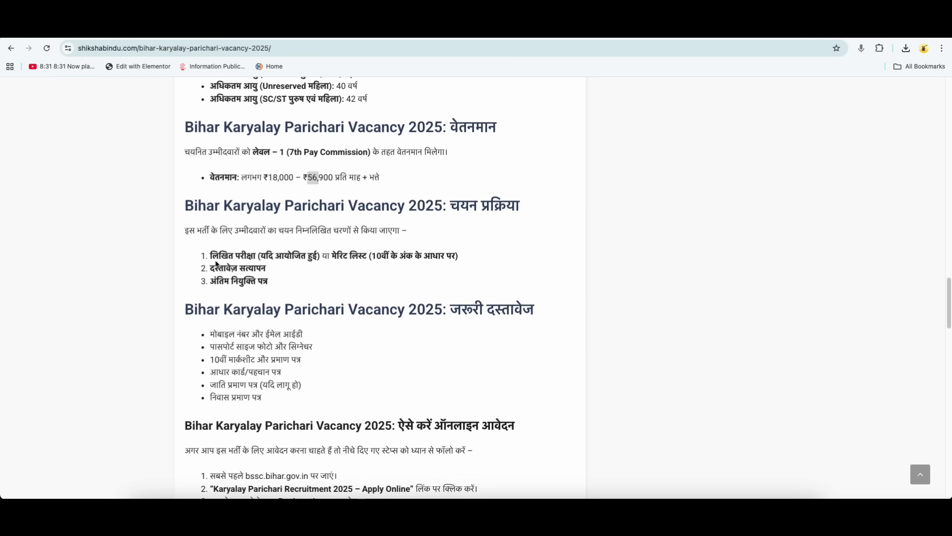
pyautogui.moveTo(210, 256); pyautogui.dragTo(249, 256)
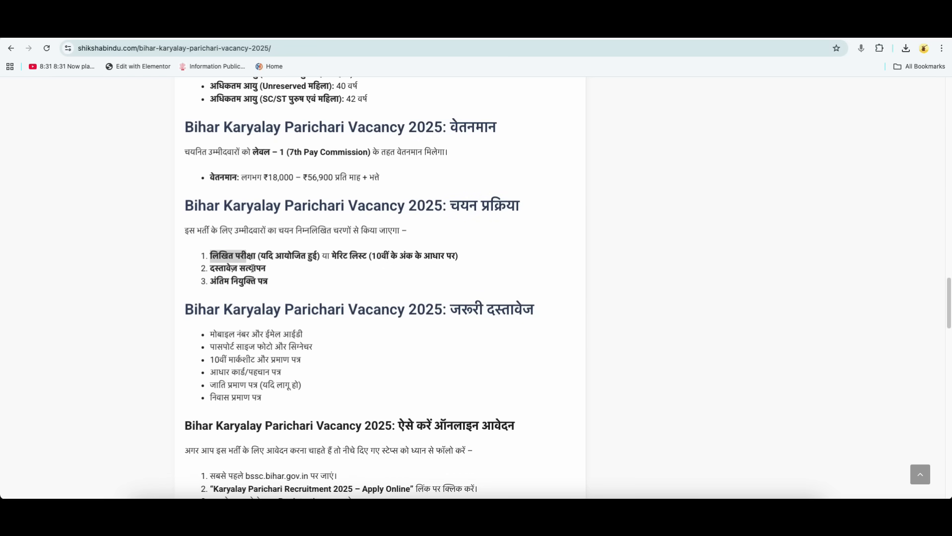
pyautogui.moveTo(211, 268); pyautogui.dragTo(268, 283)
pyautogui.scroll(-3, 330, 356)
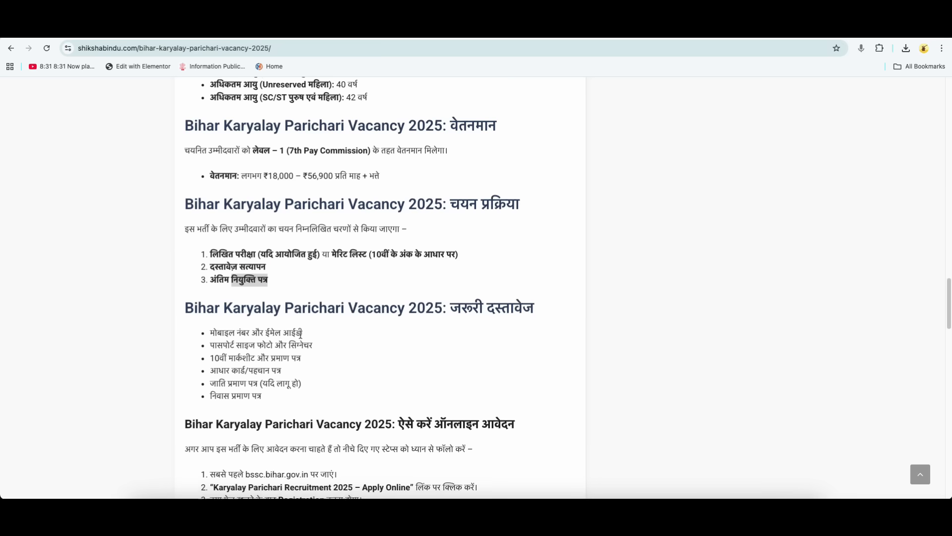
# Open the notification PDF from the article's Important Links and examine the department-wise vacancy tables through the total posts row.
pyautogui.scroll(-4, 331, 356)
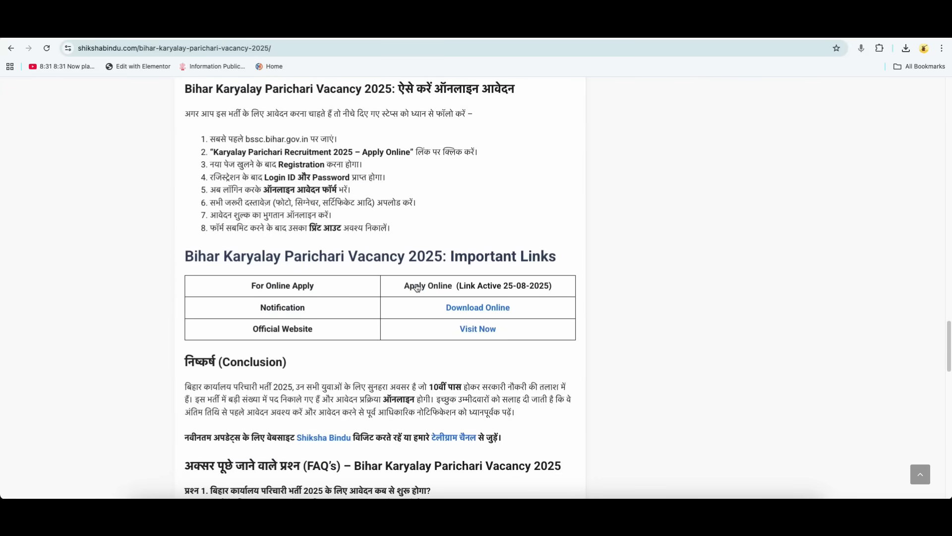
pyautogui.click(455, 308)
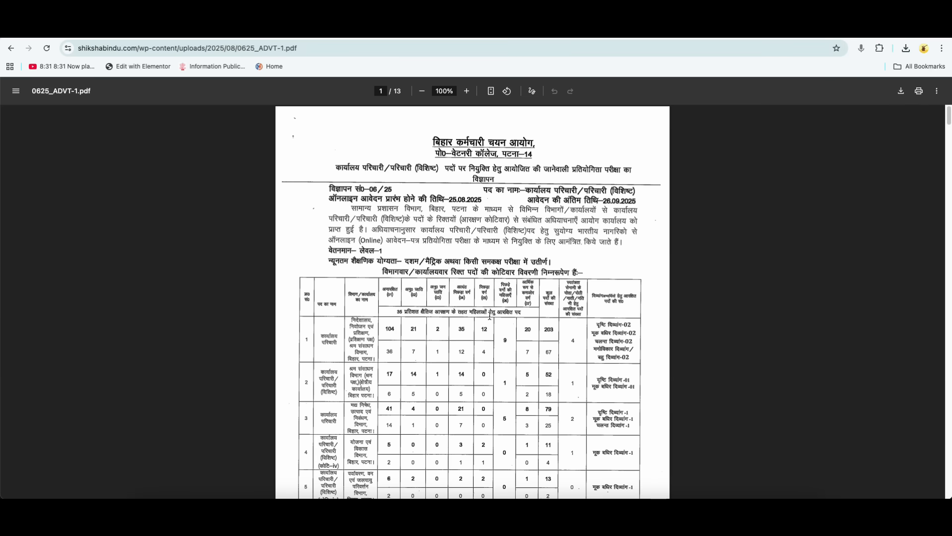
pyautogui.scroll(-8, 490, 315)
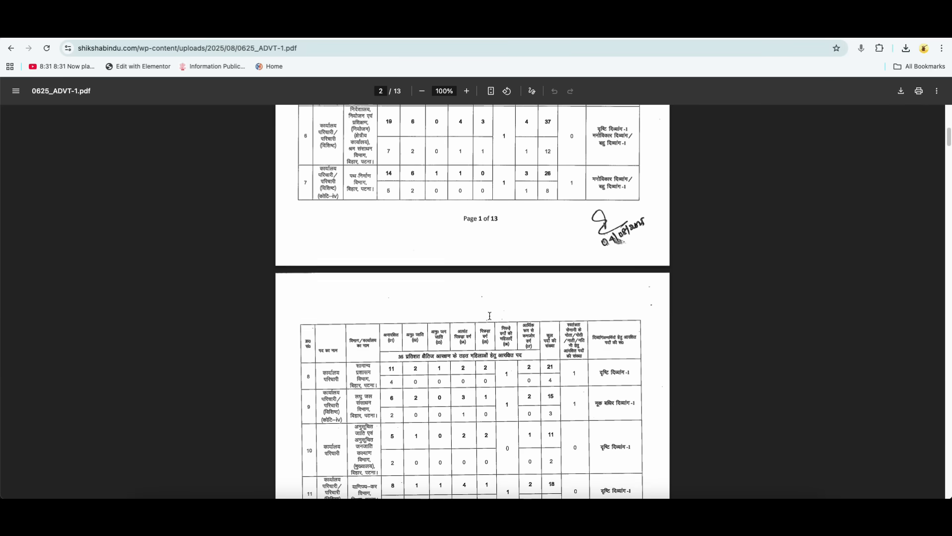
pyautogui.scroll(-12, 490, 316)
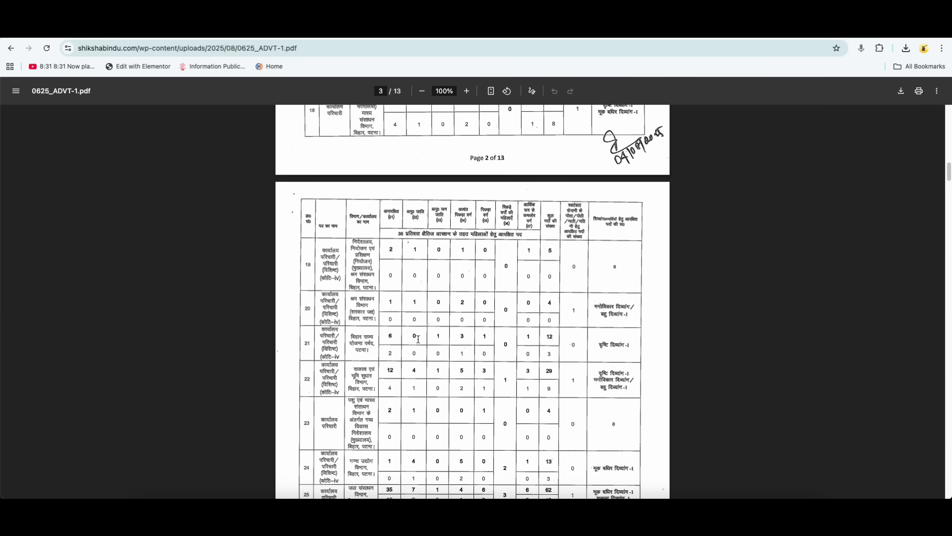
pyautogui.scroll(-12, 473, 345)
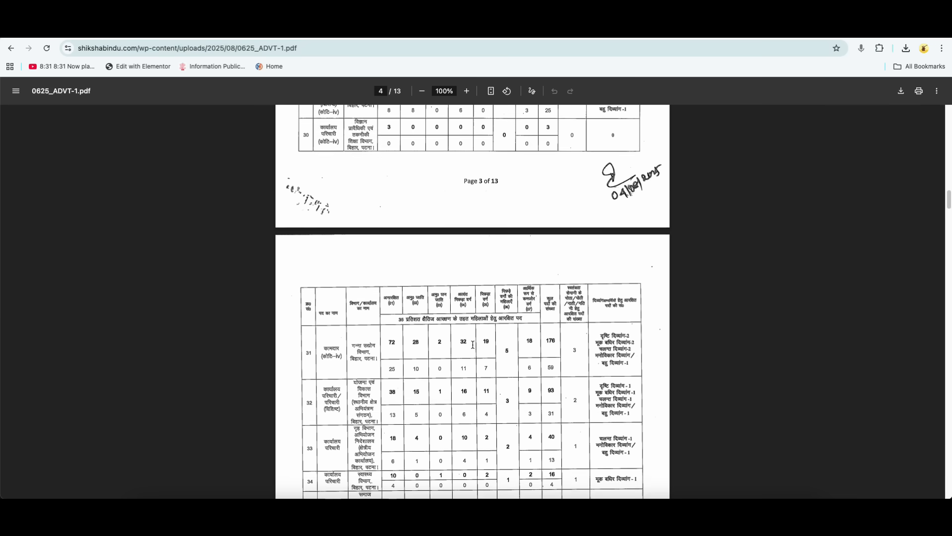
pyautogui.scroll(-12, 472, 345)
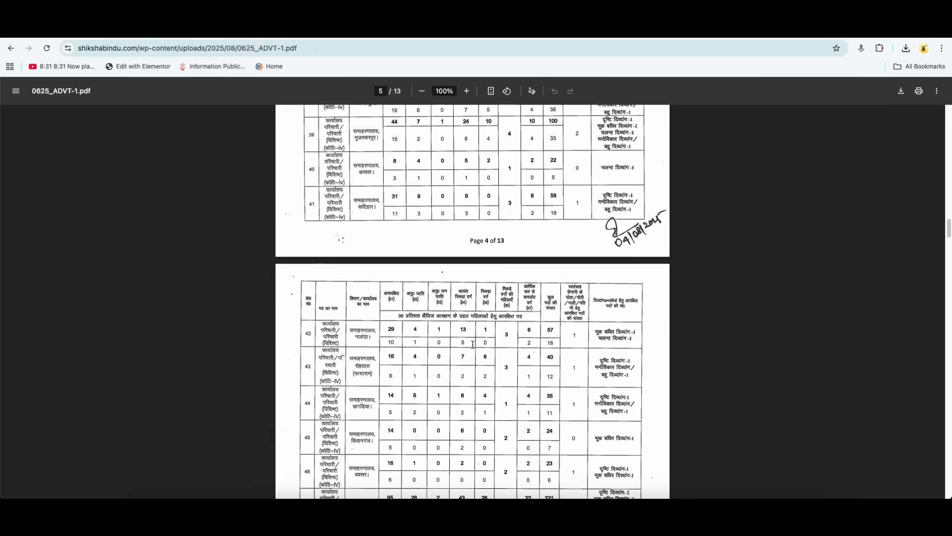
pyautogui.scroll(-12, 473, 344)
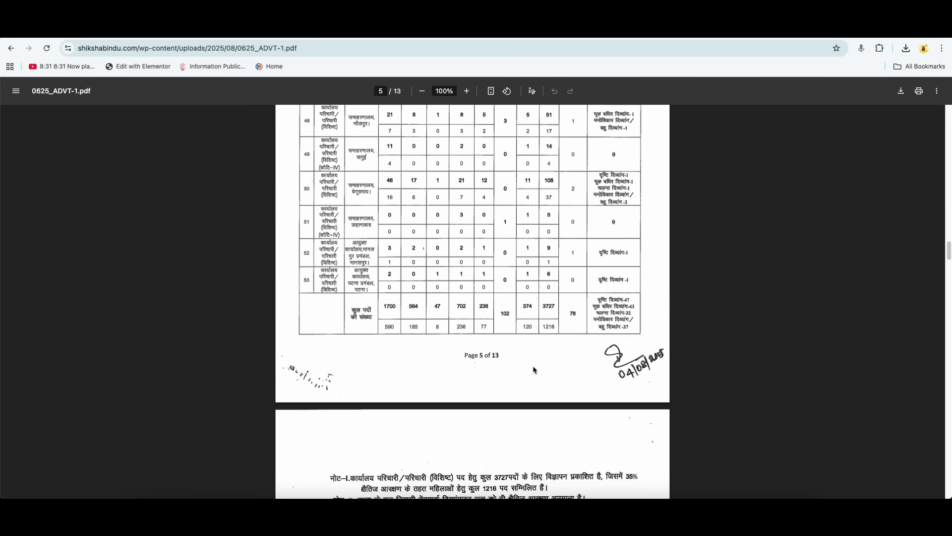
pyautogui.doubleClick(545, 308)
pyautogui.doubleClick(546, 325)
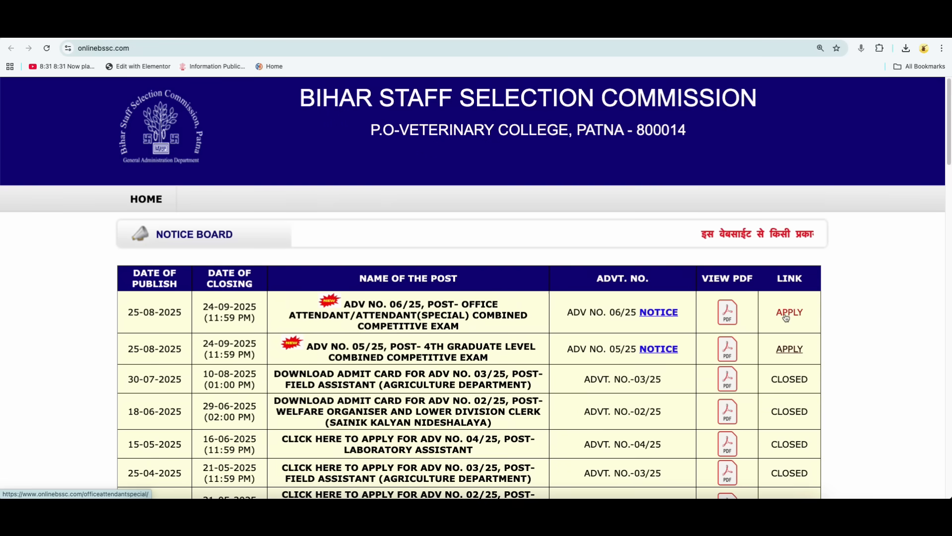
# On the Bihar Staff Selection Commission site, open the ADV No. 06/25 Office Attendant application page, check its important dates, and open the registration form.
pyautogui.click(786, 317)
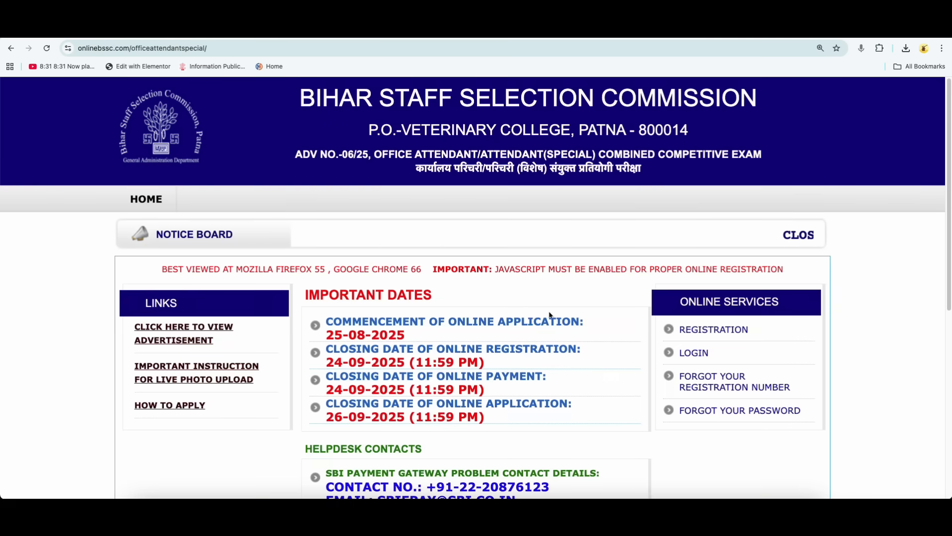
pyautogui.scroll(-1, 526, 359)
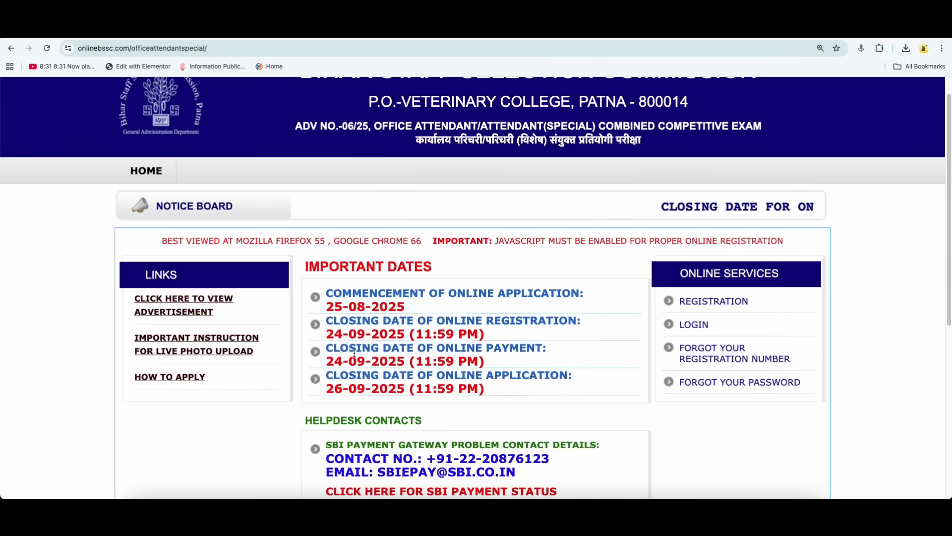
pyautogui.scroll(-1, 426, 304)
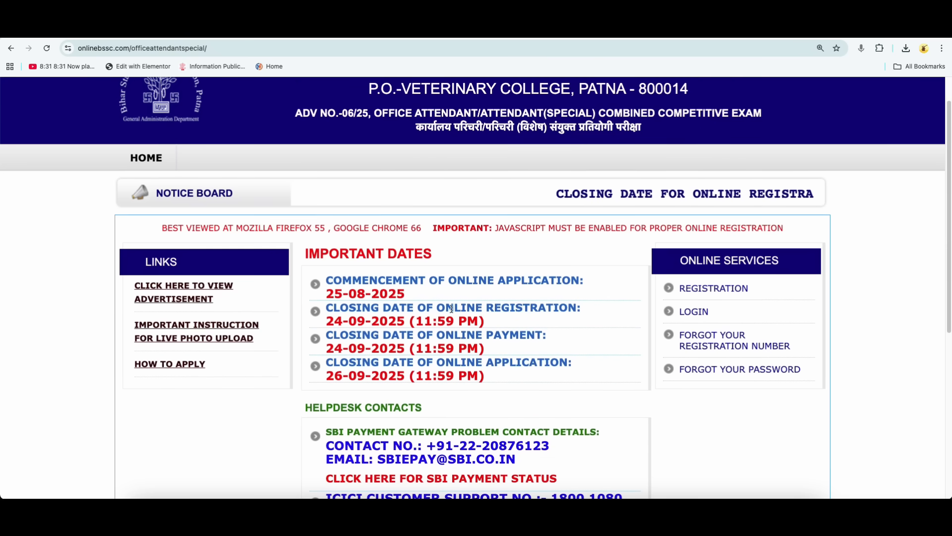
pyautogui.scroll(-1, 538, 366)
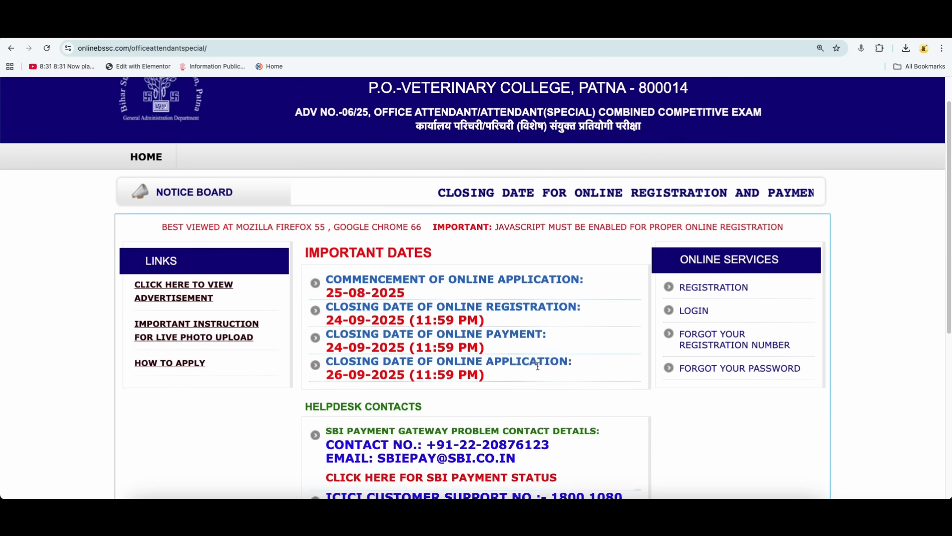
pyautogui.scroll(-1, 538, 366)
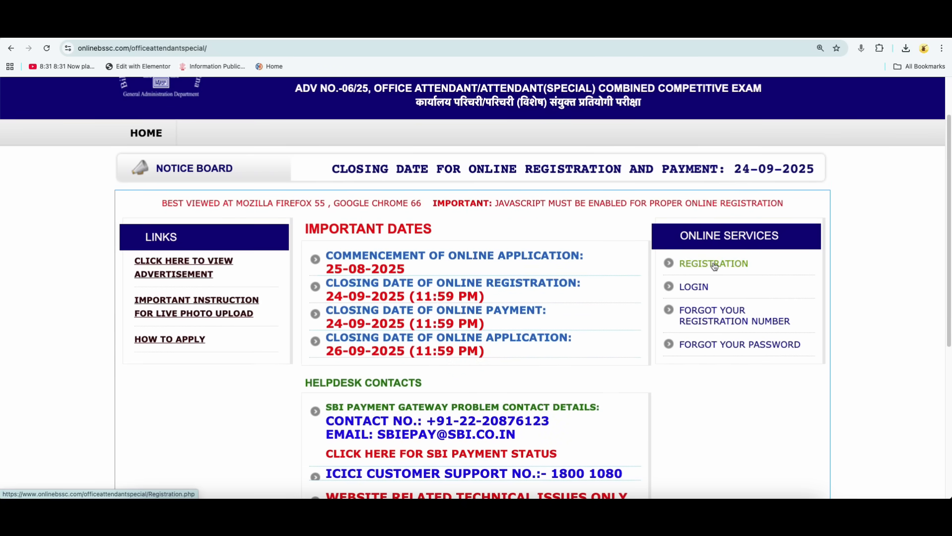
pyautogui.click(714, 265)
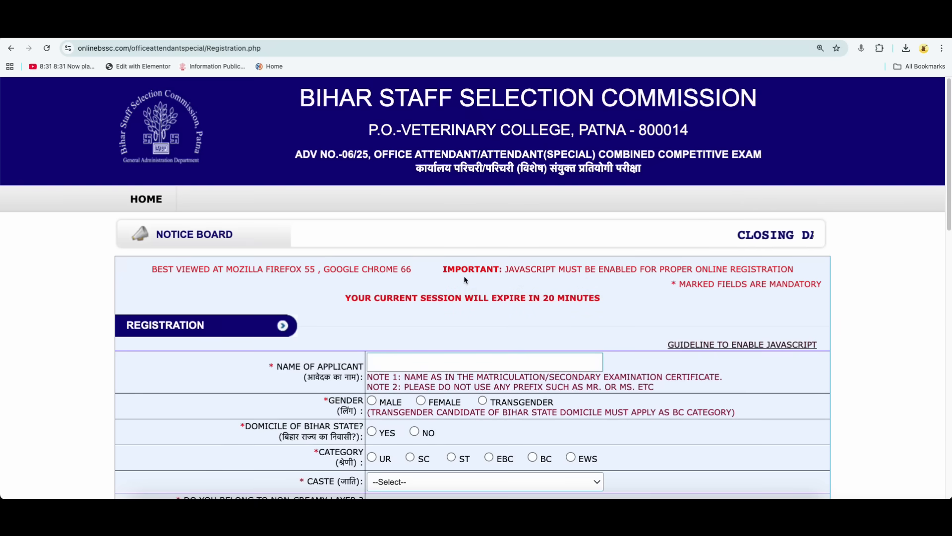
# Switch to the Chakshu BSSC Karyalay Parichari book PDF and examine the syllabus and exam pattern on its cover.
pyautogui.click(549, 28)
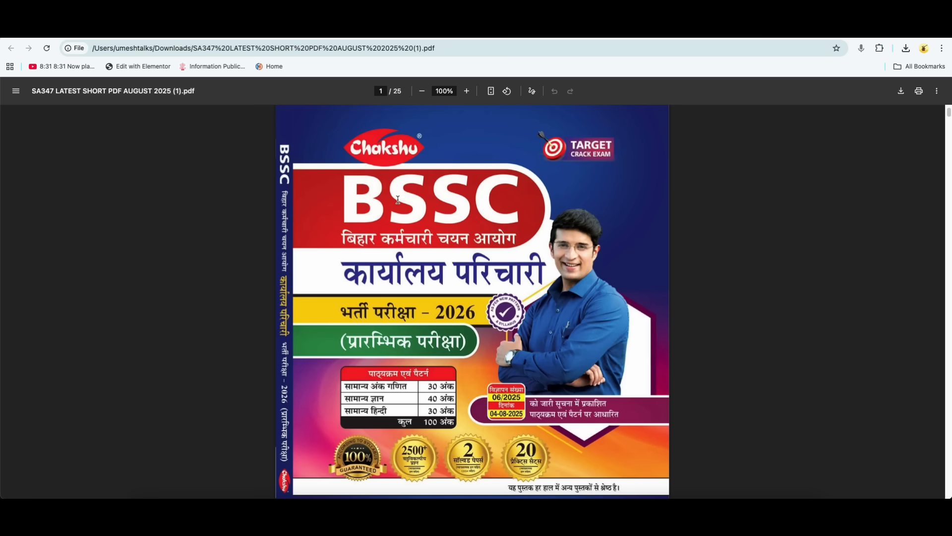
pyautogui.scroll(-1, 378, 333)
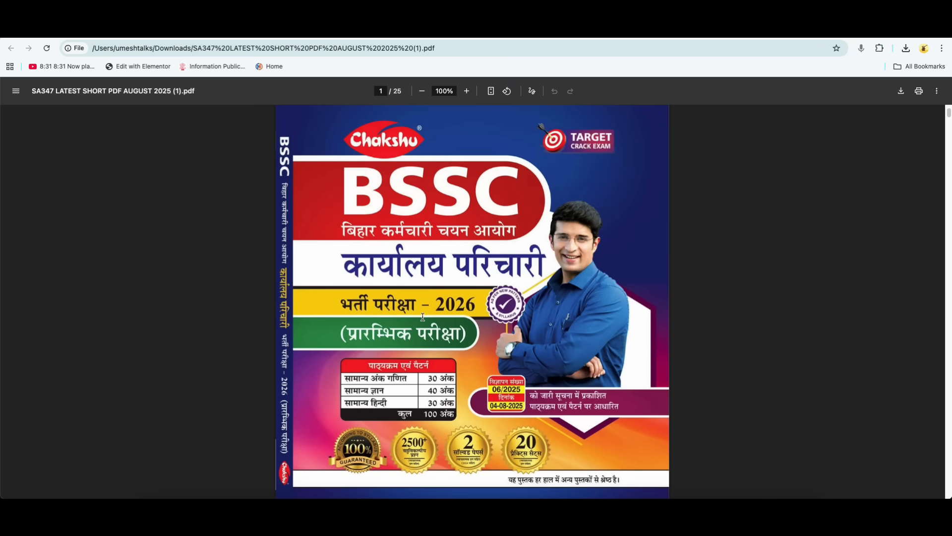
pyautogui.scroll(-2, 423, 317)
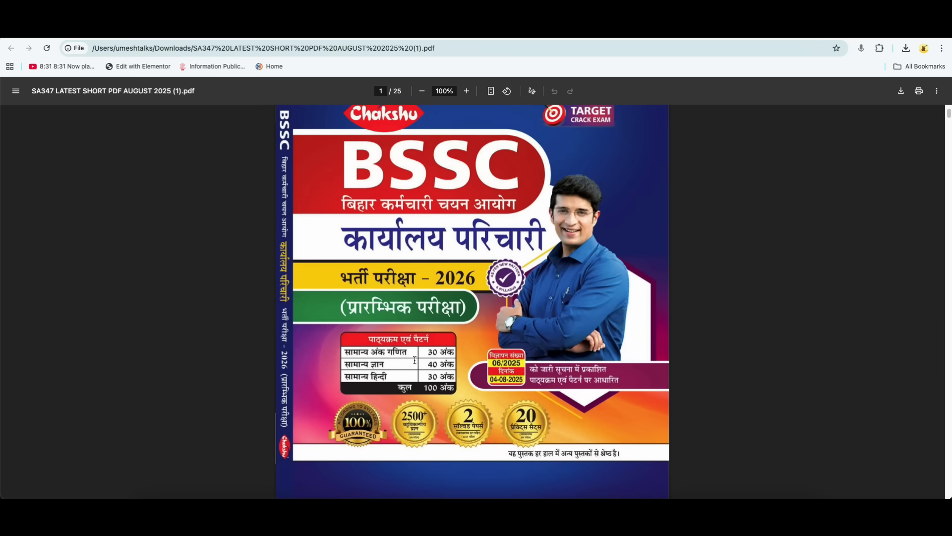
# Examine the marks for each subject in the syllabus table and the total row on the book cover.
pyautogui.moveTo(427, 390); pyautogui.dragTo(437, 389)
pyautogui.click(428, 388)
pyautogui.scroll(-1, 469, 410)
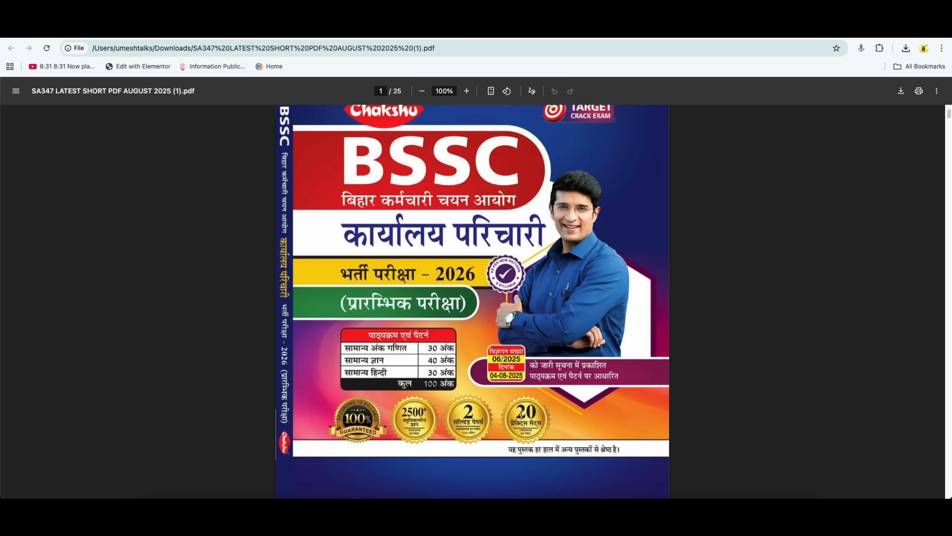
pyautogui.scroll(1, 522, 416)
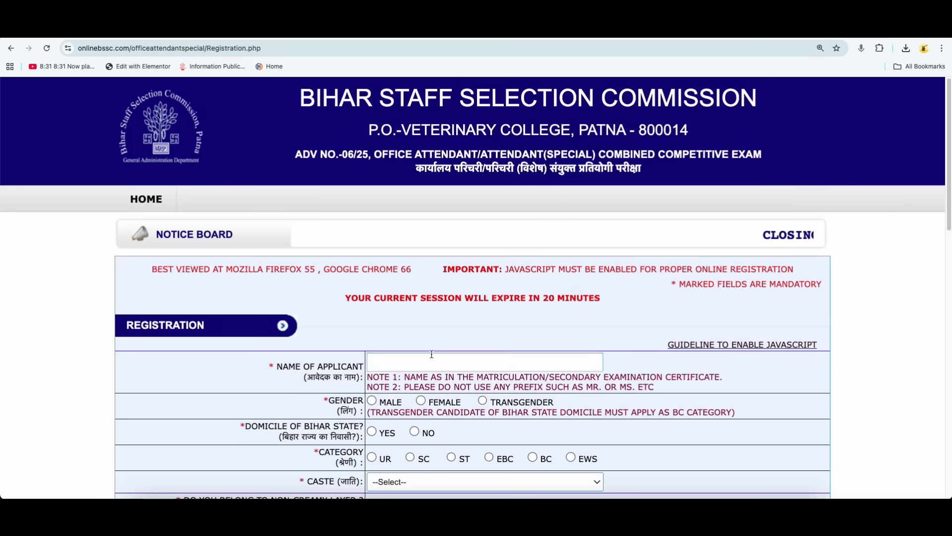
# Return to the BSSC registration form, try No for Domicile of Bihar State, and set it to Yes.
pyautogui.scroll(-3, 431, 354)
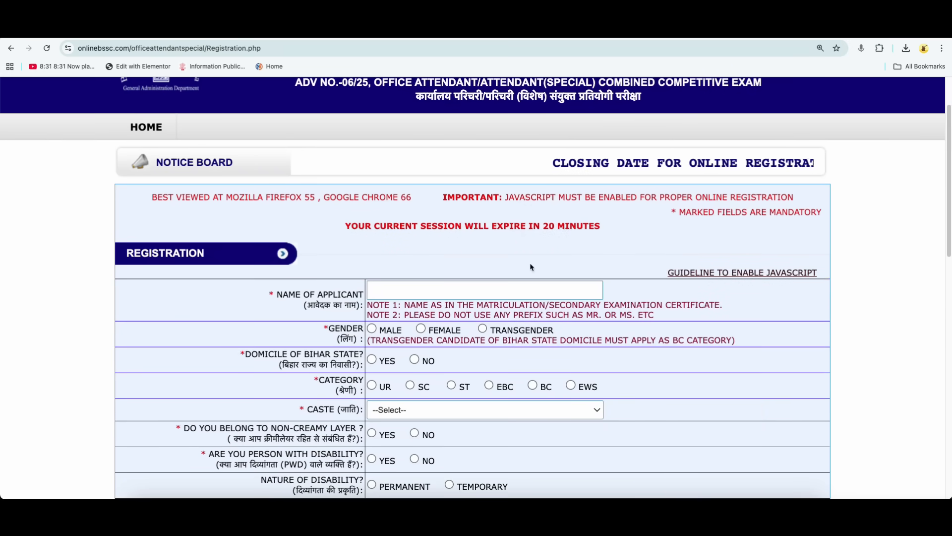
pyautogui.scroll(-1, 558, 284)
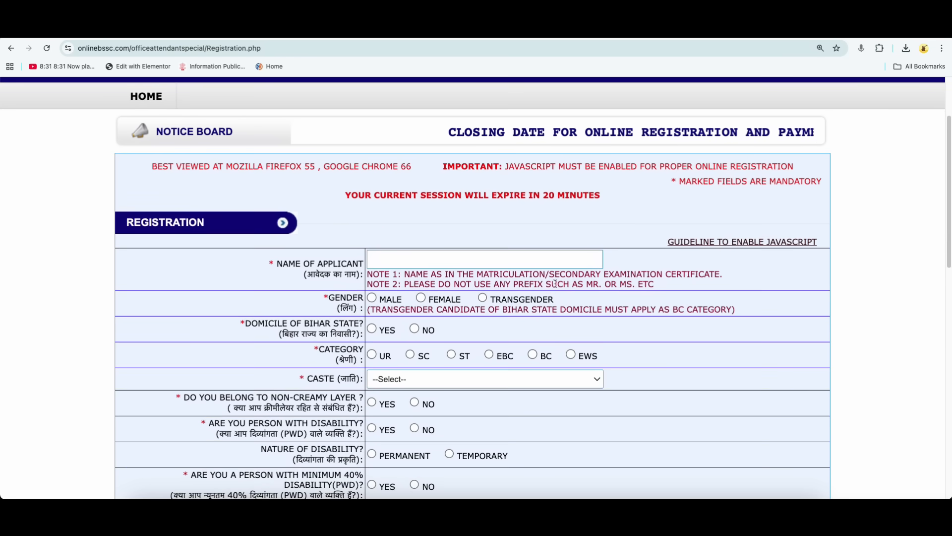
pyautogui.scroll(-2, 555, 284)
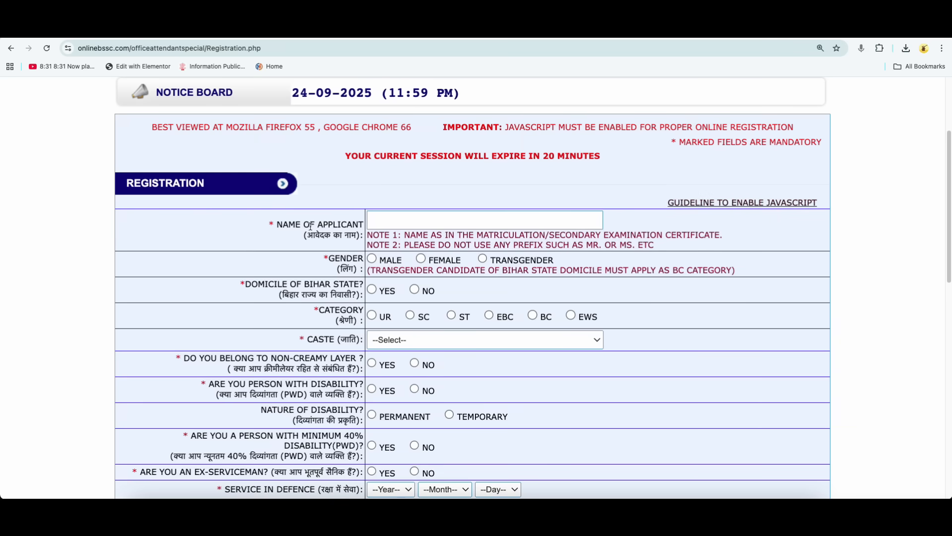
pyautogui.scroll(-2, 357, 210)
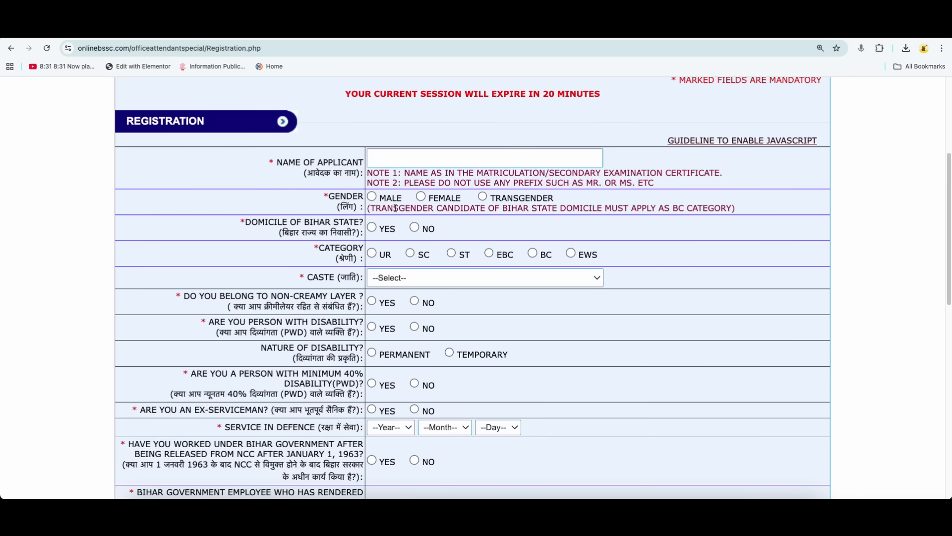
pyautogui.scroll(-1, 407, 231)
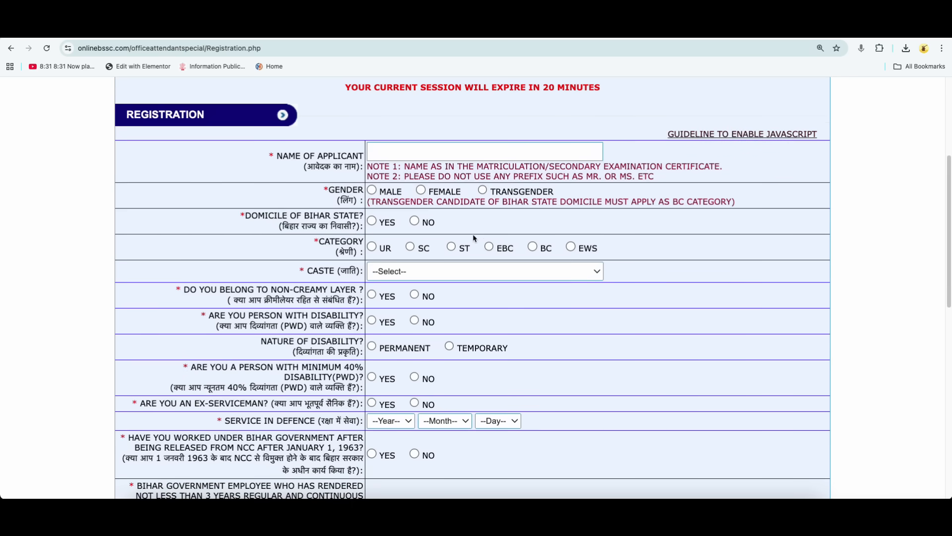
pyautogui.click(415, 221)
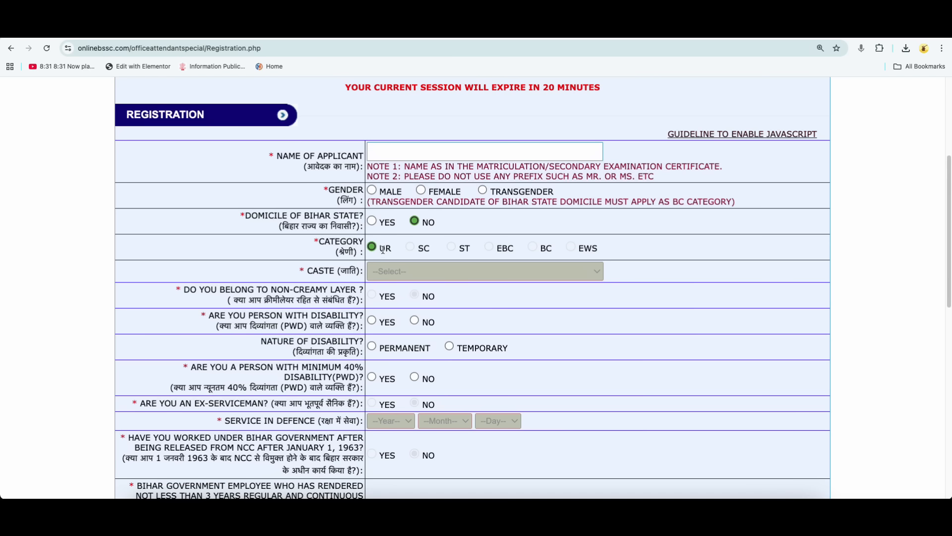
pyautogui.doubleClick(383, 249)
pyautogui.click(372, 220)
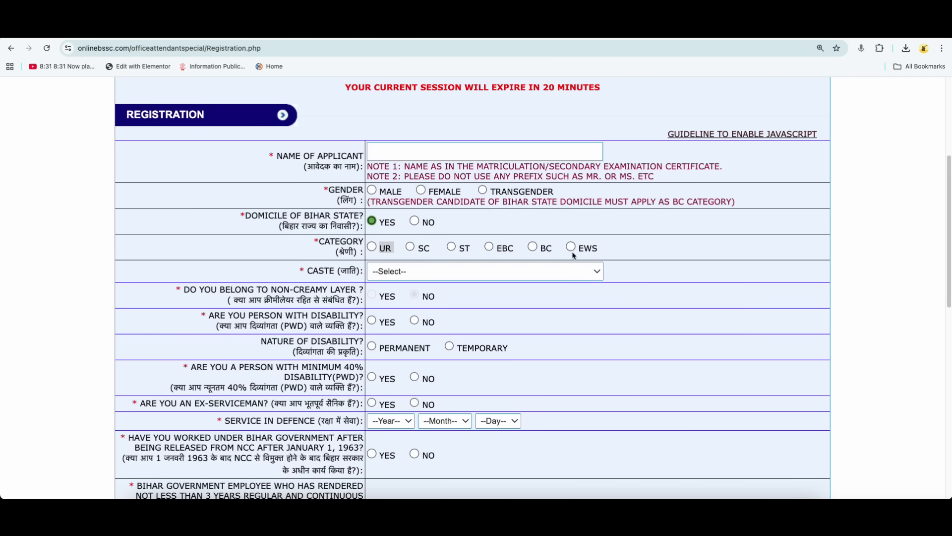
# Choose EBC as the category and select Bhuiyar as the caste.
pyautogui.click(489, 247)
pyautogui.click(419, 272)
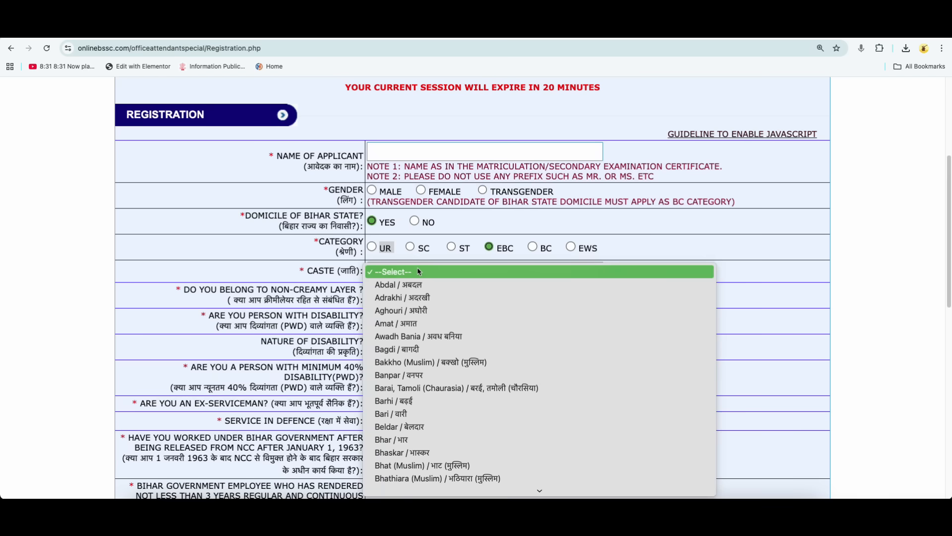
pyautogui.scroll(-3, 431, 389)
pyautogui.click(427, 375)
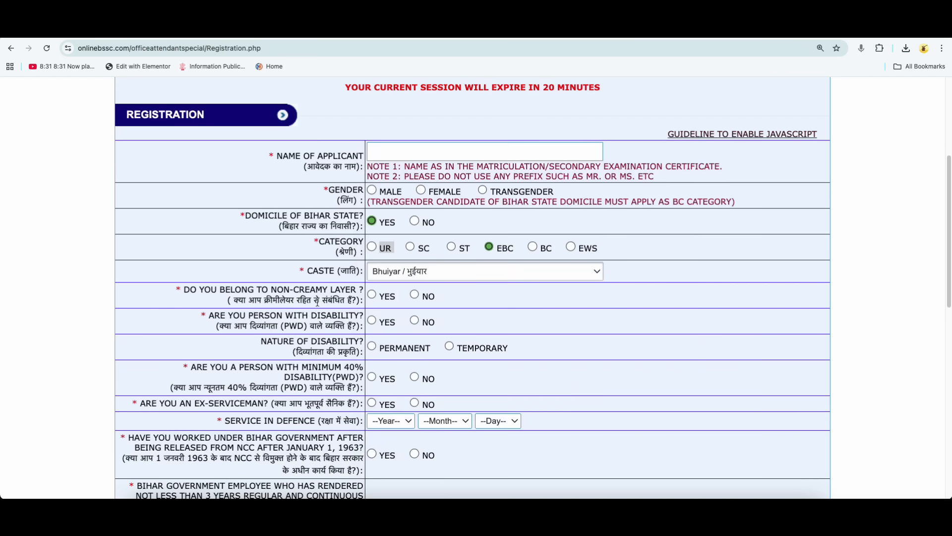
# Try both answers to the non-creamy layer question, accept treatment under the UR category, and leave the answer as Yes.
pyautogui.moveTo(276, 290); pyautogui.dragTo(373, 296)
pyautogui.click(372, 295)
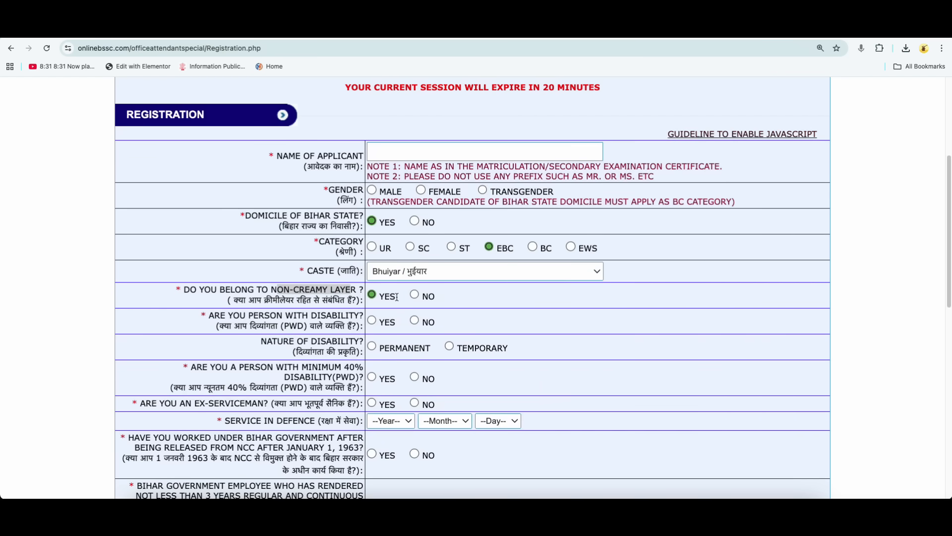
pyautogui.click(416, 296)
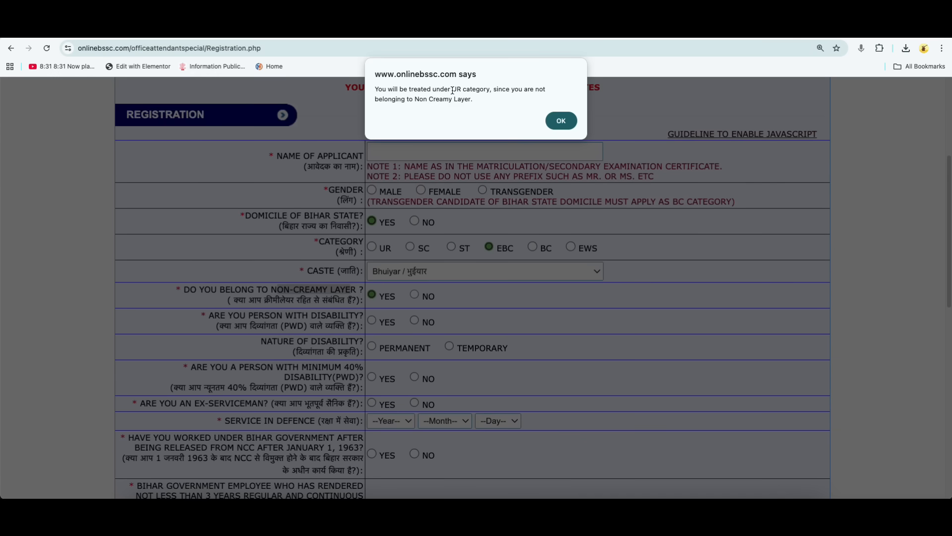
pyautogui.click(561, 121)
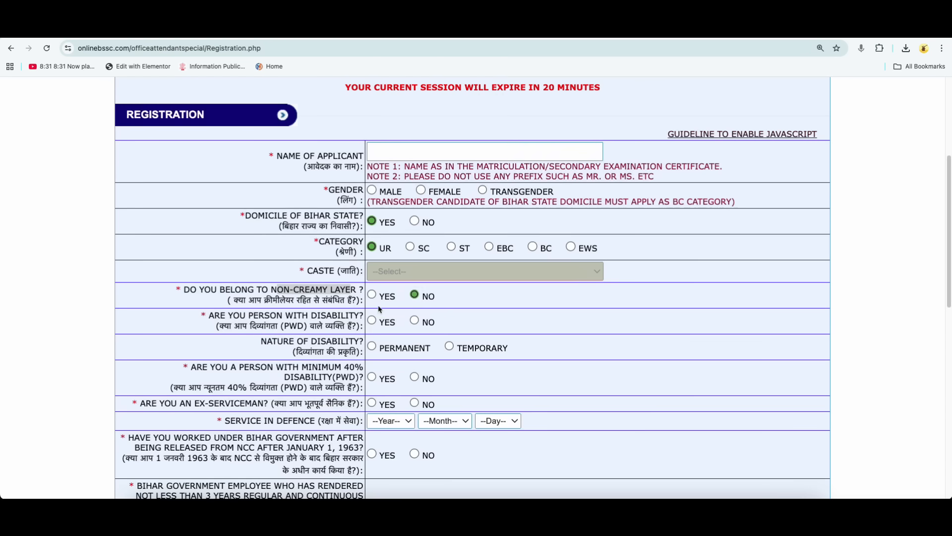
pyautogui.click(372, 295)
# Set both the person with disability and the ex-serviceman questions to No after trying Yes for each.
pyautogui.click(372, 320)
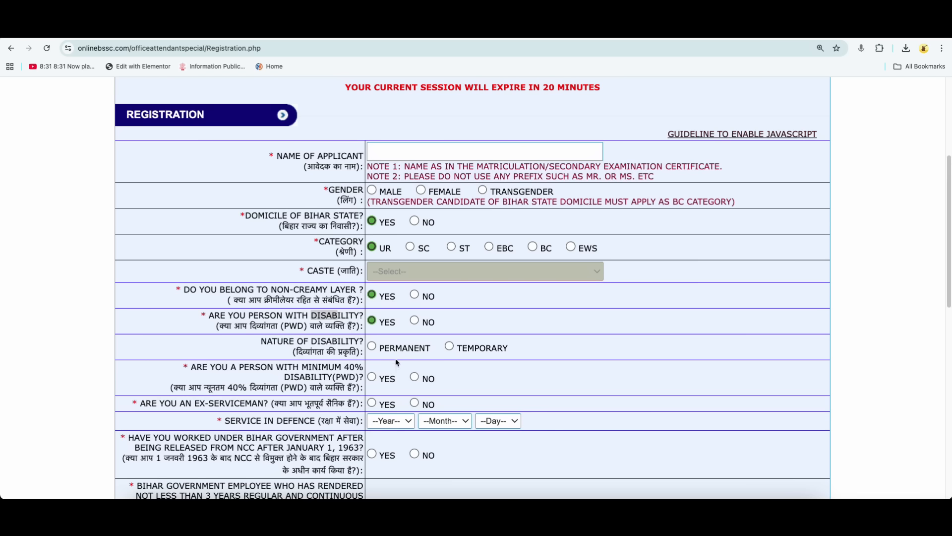
pyautogui.click(415, 320)
pyautogui.scroll(-1, 463, 369)
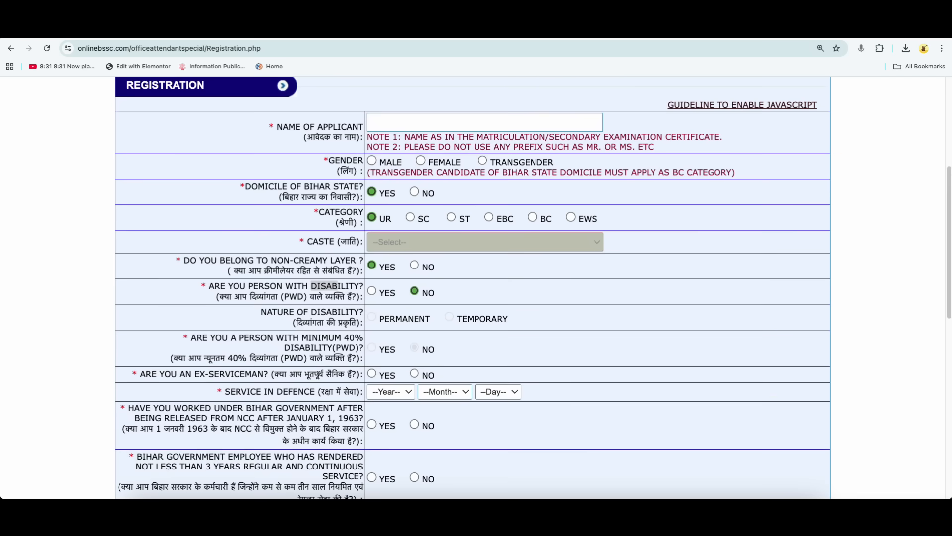
pyautogui.click(329, 374)
pyautogui.click(371, 373)
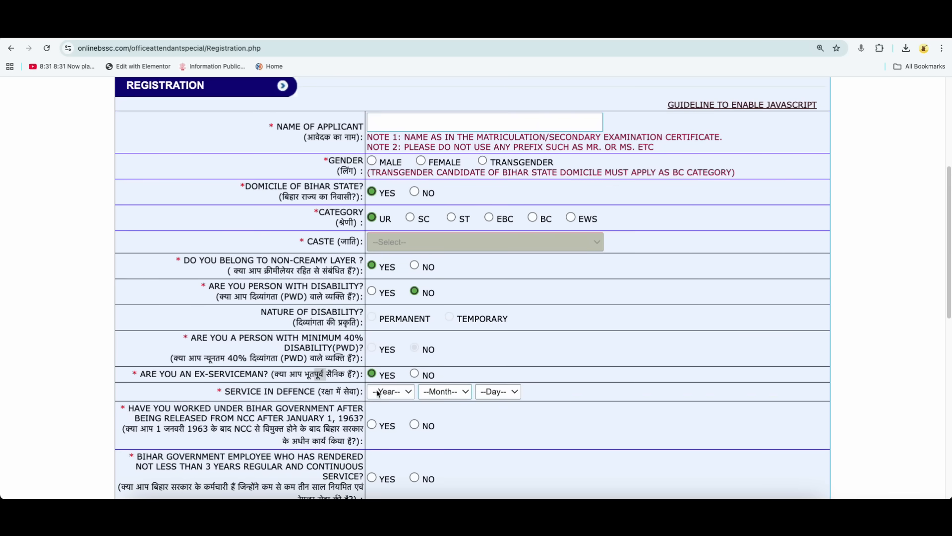
pyautogui.moveTo(326, 392); pyautogui.dragTo(349, 391)
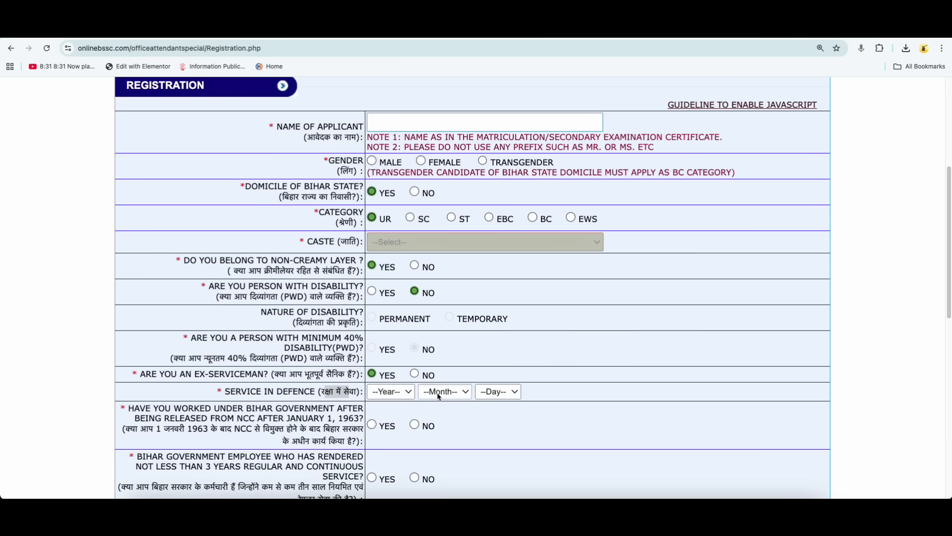
pyautogui.click(415, 375)
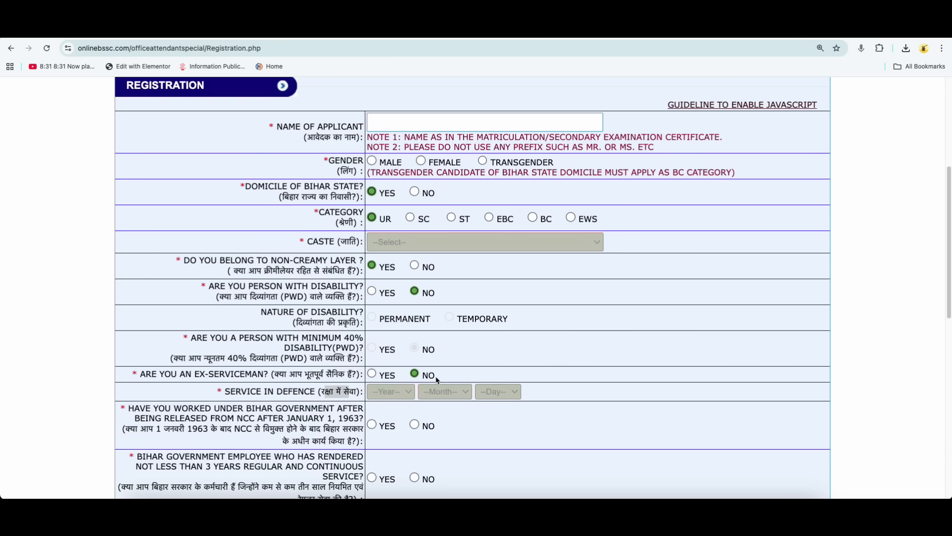
# Answer No to Bihar government work after NCC release and to three years of regular Bihar government service.
pyautogui.scroll(-1, 437, 379)
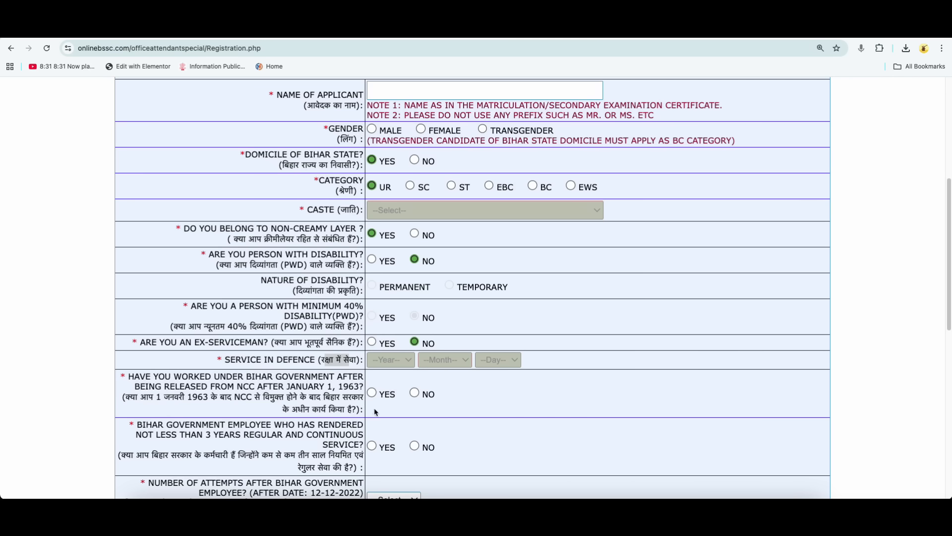
pyautogui.click(415, 394)
pyautogui.scroll(-1, 430, 410)
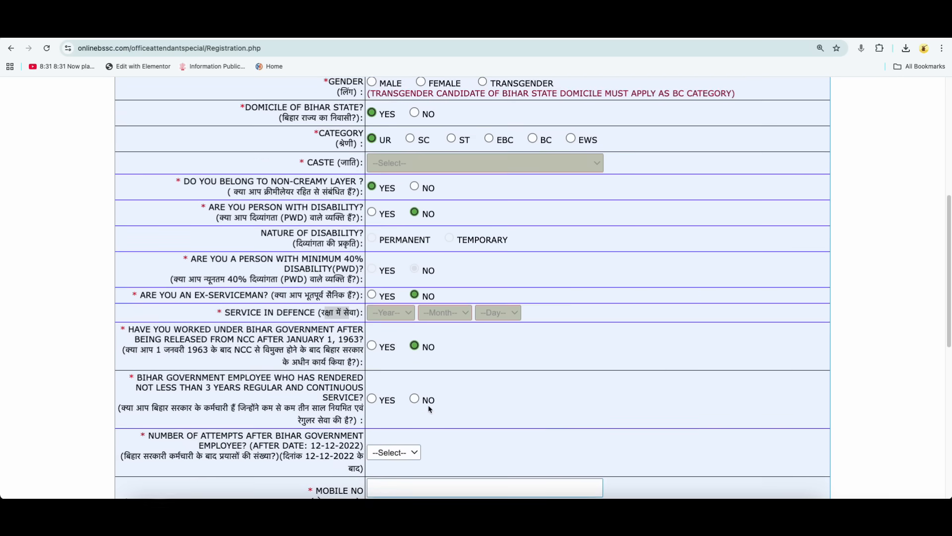
pyautogui.scroll(-1, 430, 410)
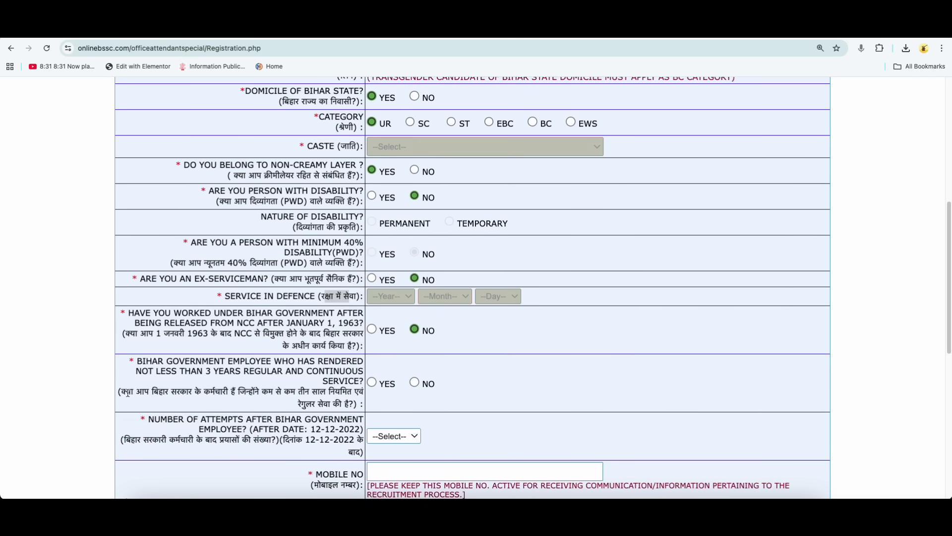
pyautogui.moveTo(130, 393); pyautogui.dragTo(228, 393)
pyautogui.scroll(-1, 412, 395)
pyautogui.click(372, 342)
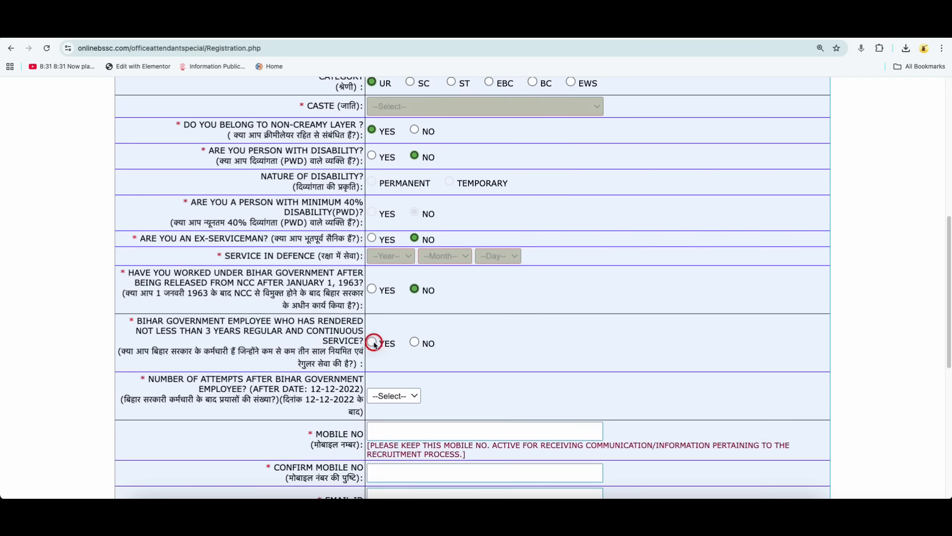
pyautogui.click(415, 342)
# Set the number of attempts after becoming a Bihar government employee to 00.
pyautogui.scroll(-1, 409, 377)
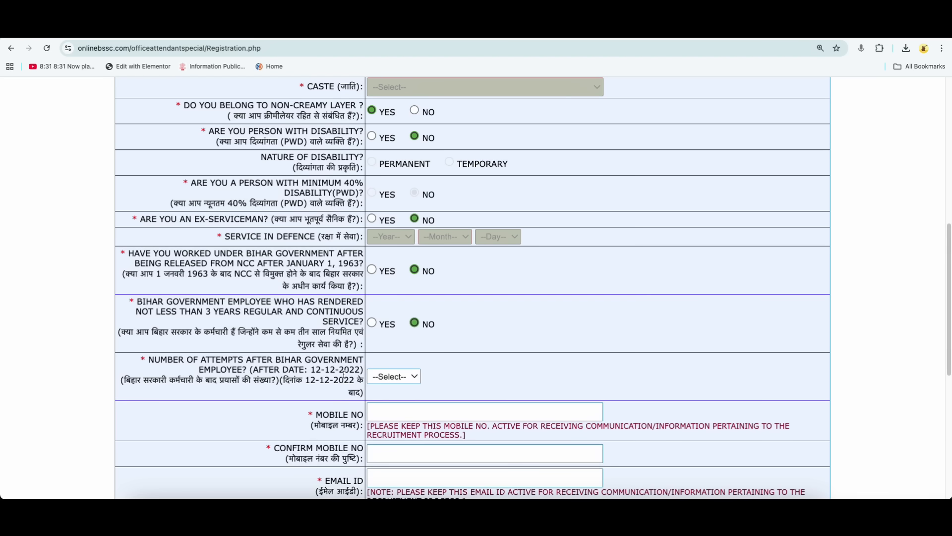
pyautogui.click(393, 378)
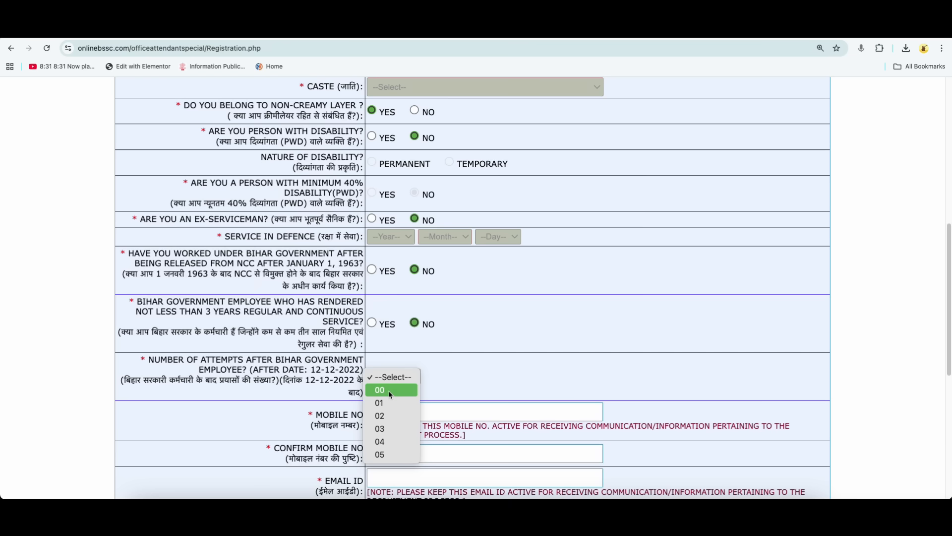
pyautogui.click(390, 391)
# Review the mobile number, email and date of birth fields, opening the birth date calendar and closing it without a selection.
pyautogui.scroll(-1, 387, 392)
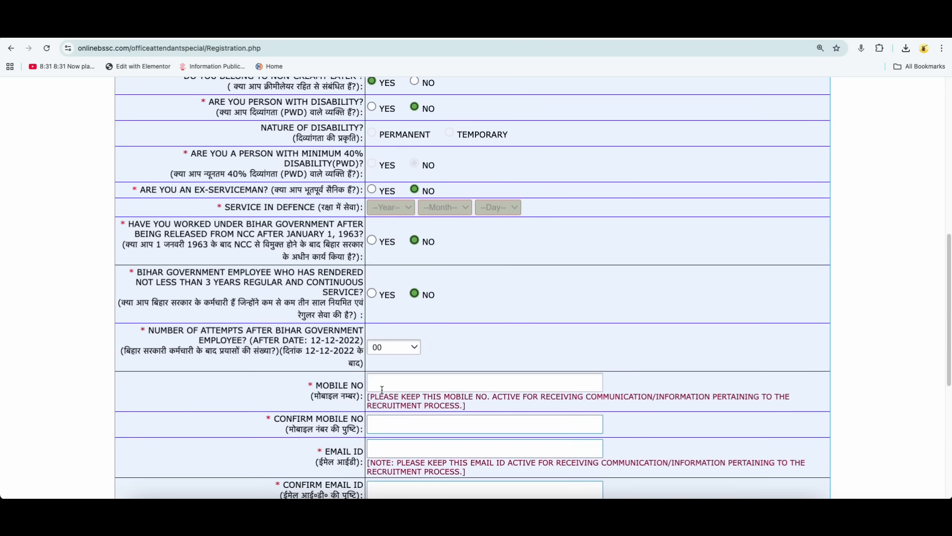
pyautogui.scroll(-1, 382, 389)
pyautogui.scroll(-1, 386, 402)
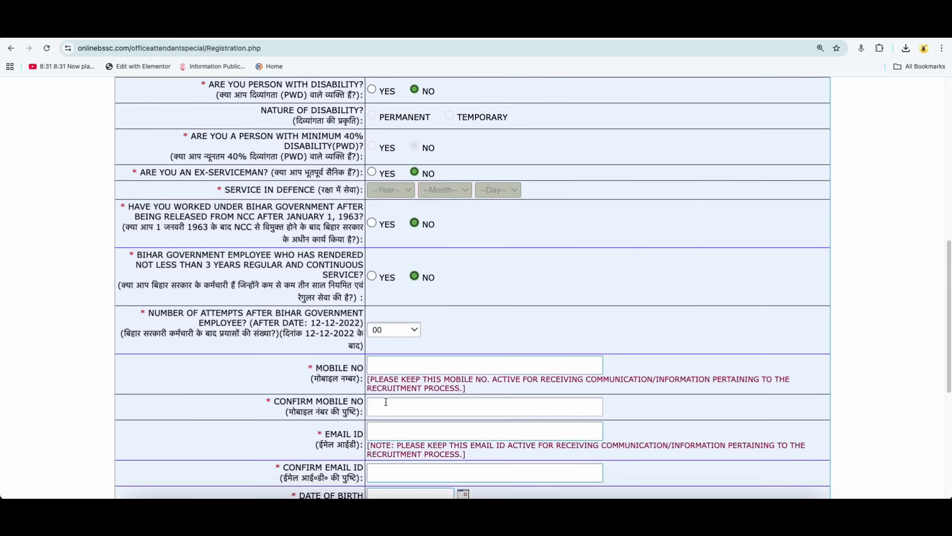
pyautogui.scroll(-2, 386, 401)
pyautogui.scroll(-1, 387, 398)
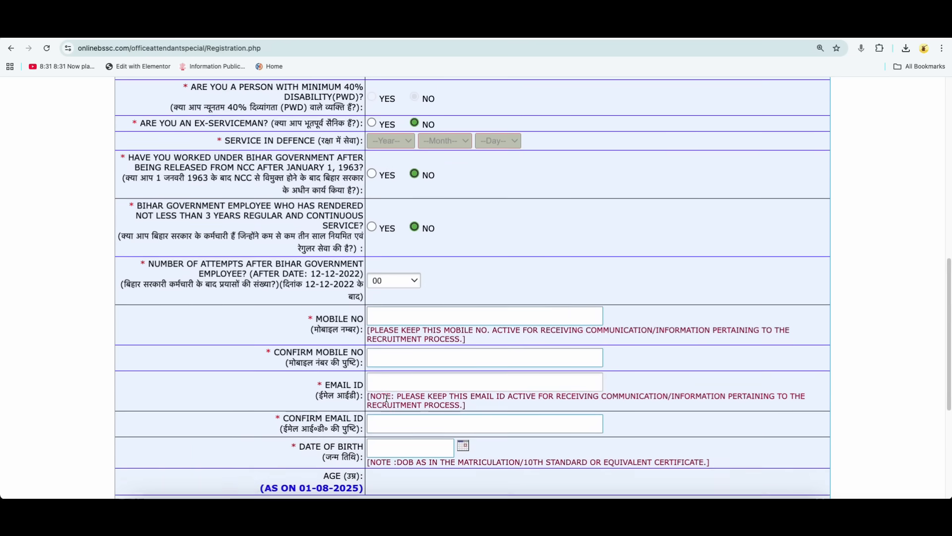
pyautogui.scroll(-2, 390, 402)
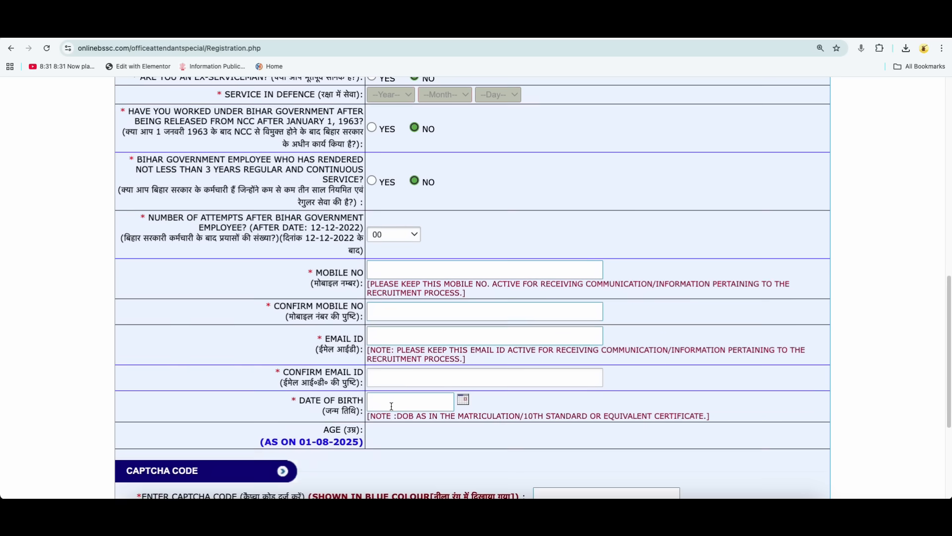
pyautogui.click(463, 401)
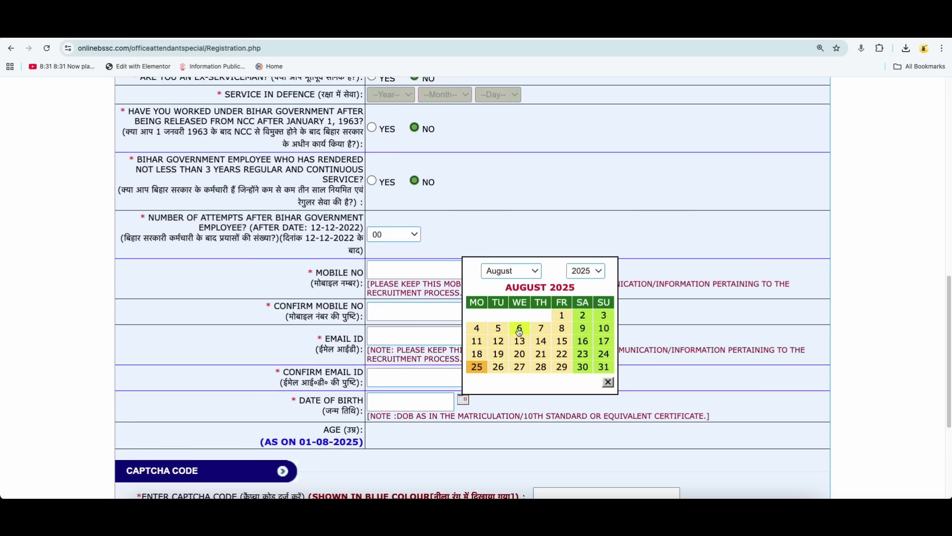
pyautogui.scroll(-1, 481, 406)
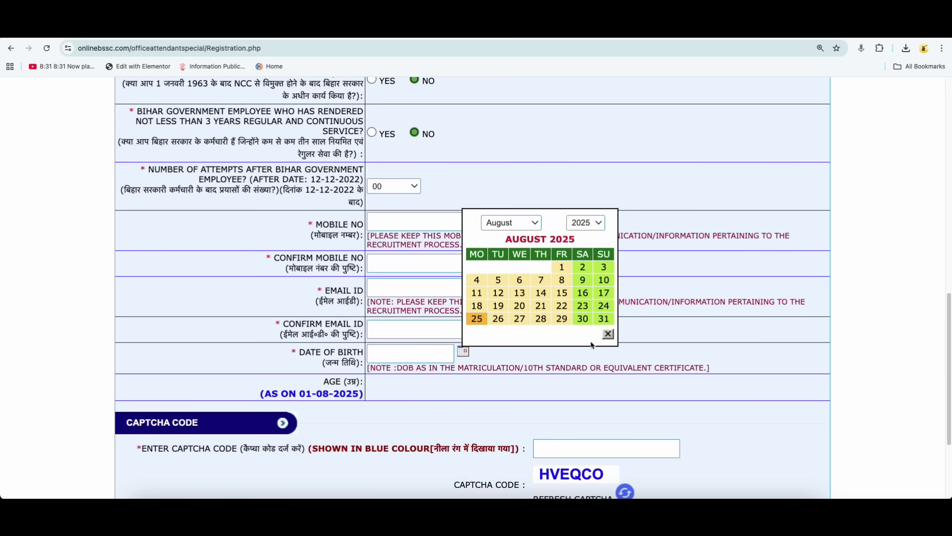
pyautogui.click(608, 334)
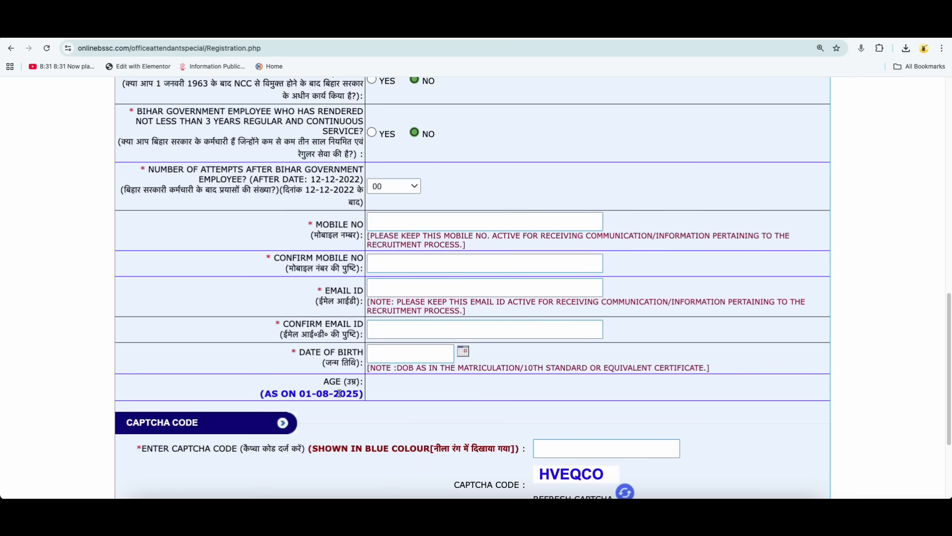
# Confirm submission of the completed registration form, accepting that personal details cannot be edited after submission.
pyautogui.scroll(-2, 386, 394)
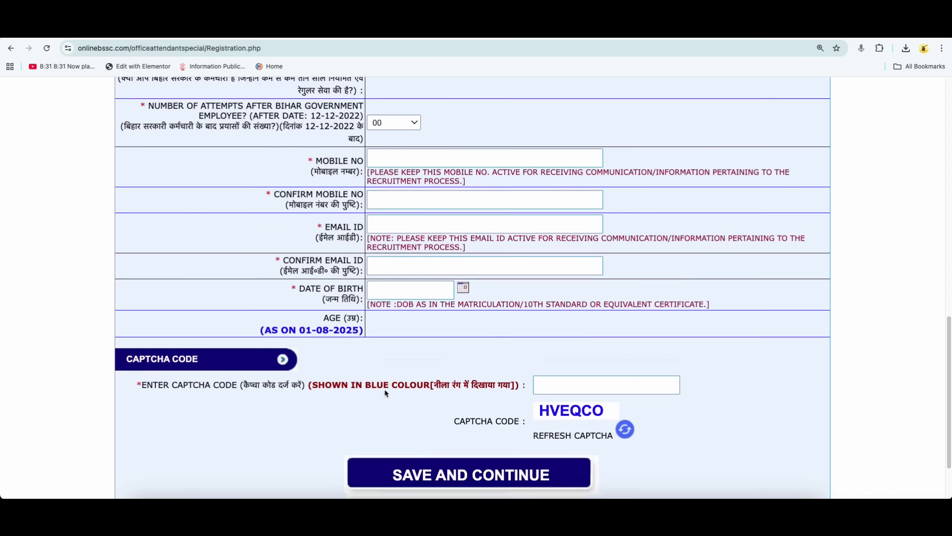
pyautogui.scroll(-1, 516, 422)
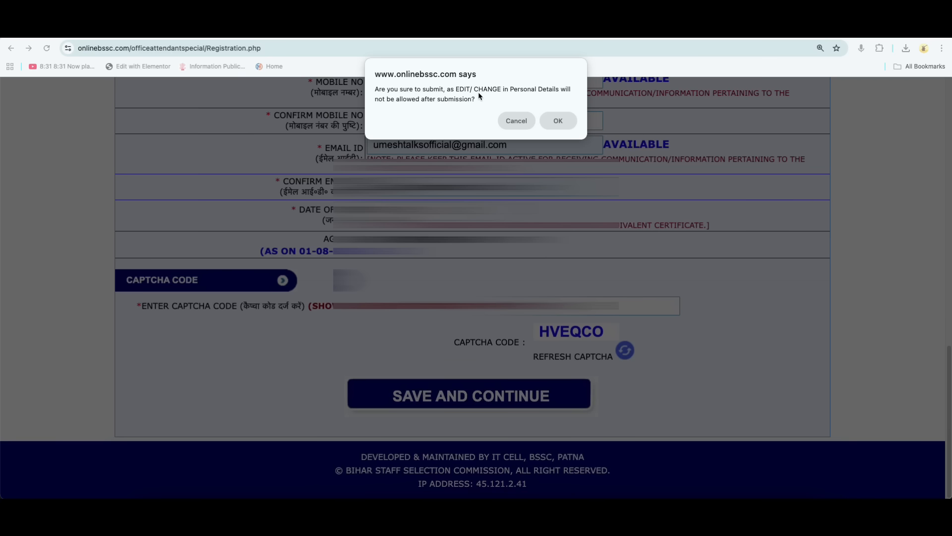
pyautogui.click(572, 123)
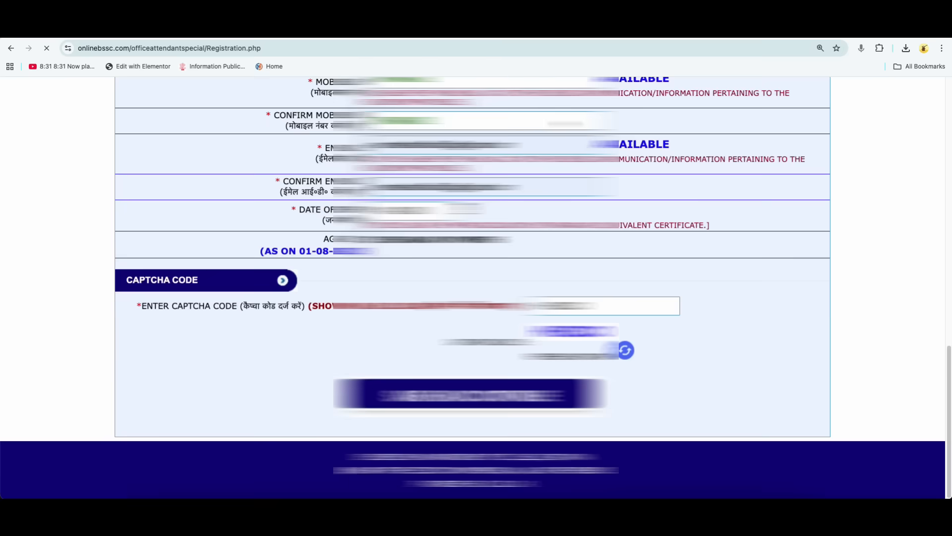
# Review the entered registration details on the confirmation page, confirm them and accept the final confirmation prompt.
pyautogui.scroll(-1, 476, 288)
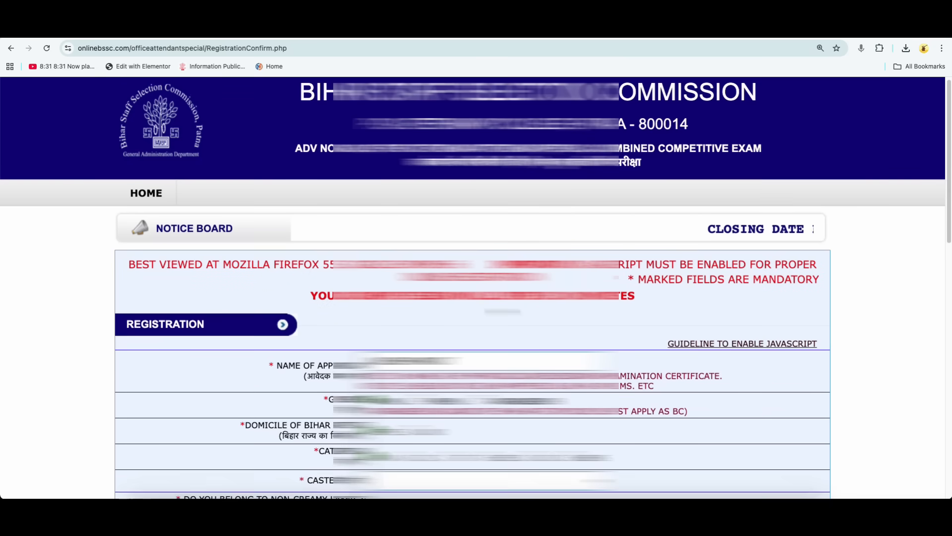
pyautogui.scroll(-3, 476, 287)
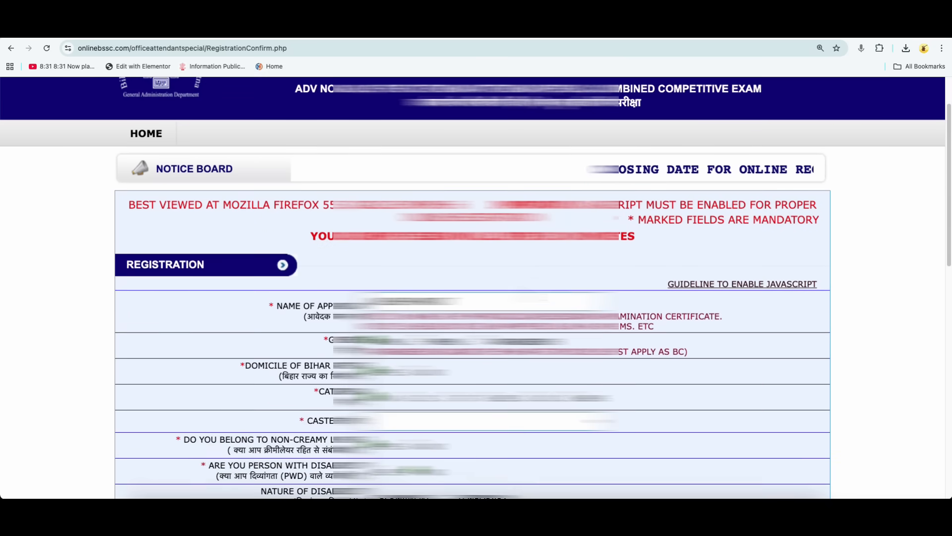
pyautogui.scroll(-10, 476, 288)
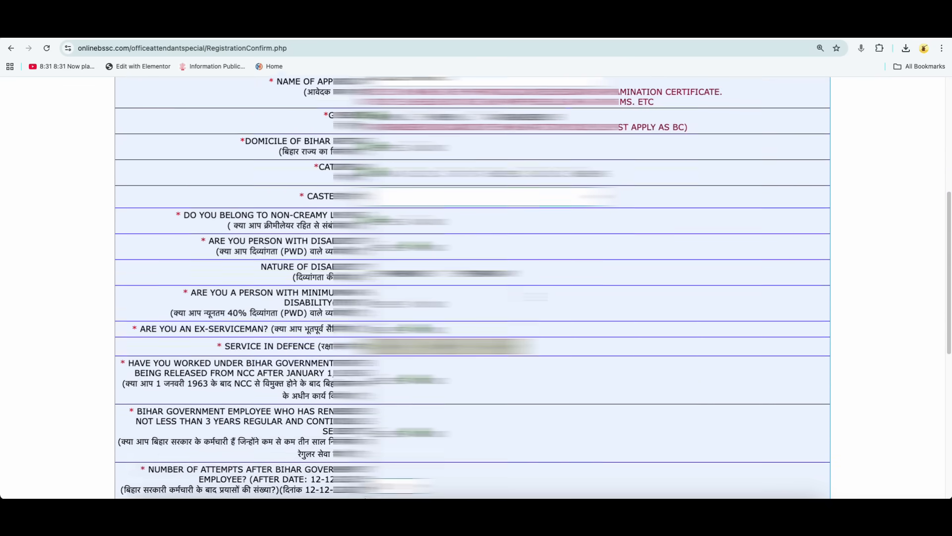
pyautogui.scroll(-6, 476, 288)
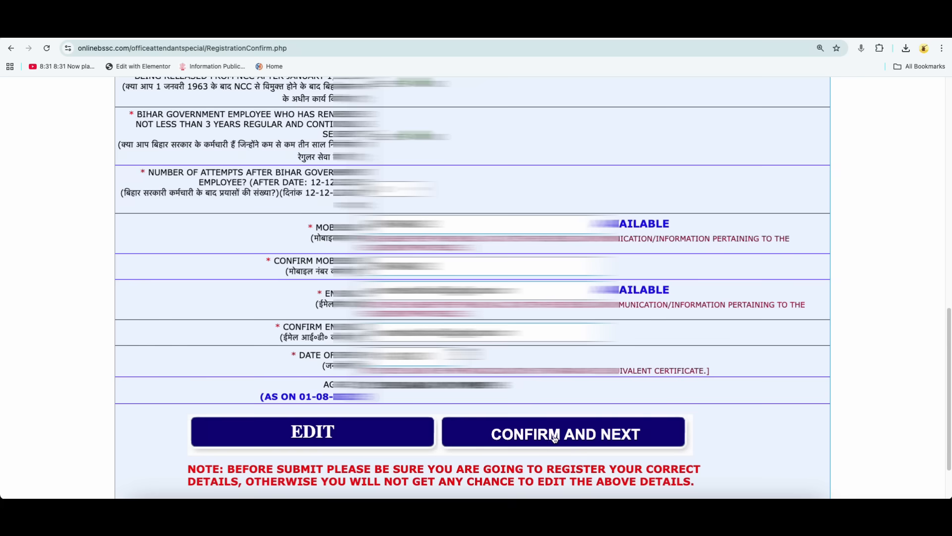
pyautogui.click(576, 433)
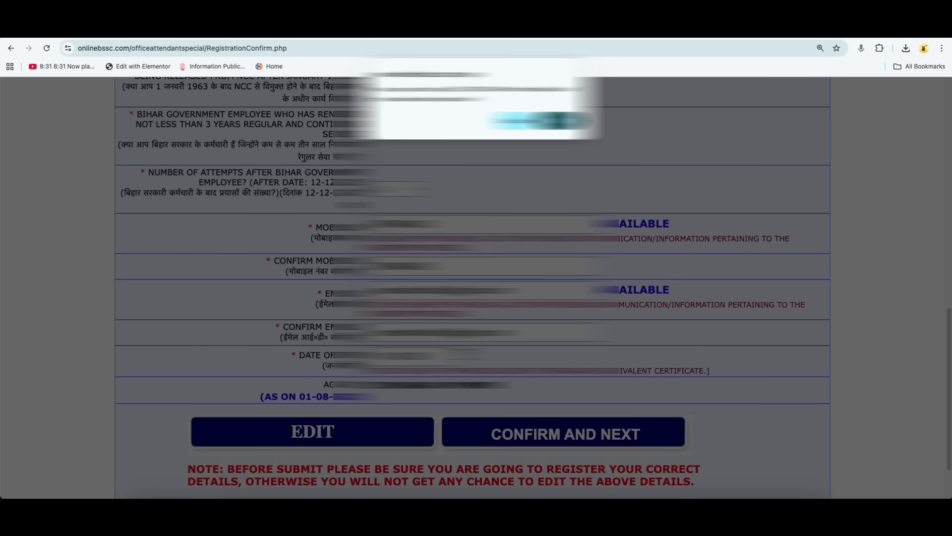
pyautogui.click(559, 123)
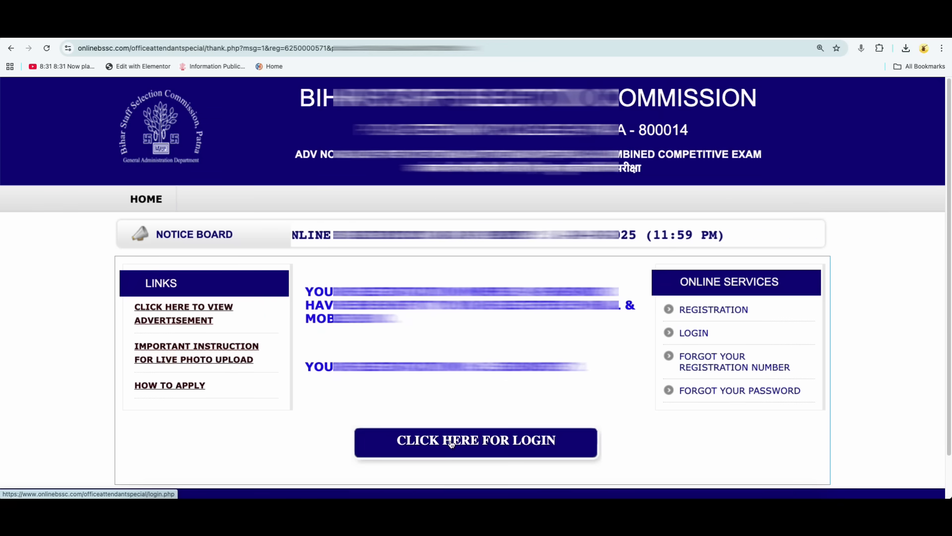
# Open the applicant login and log in with the registration number, account password and captcha code.
pyautogui.click(492, 440)
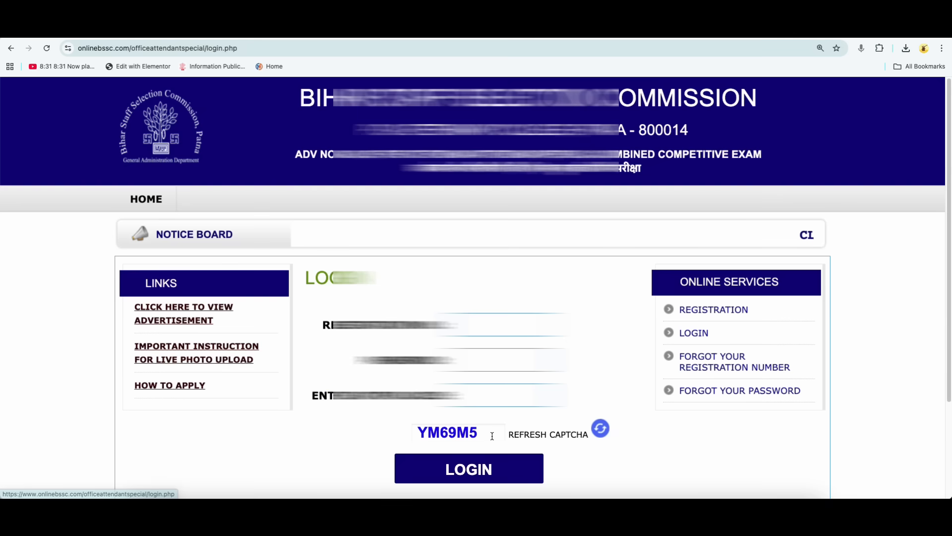
pyautogui.click(485, 324)
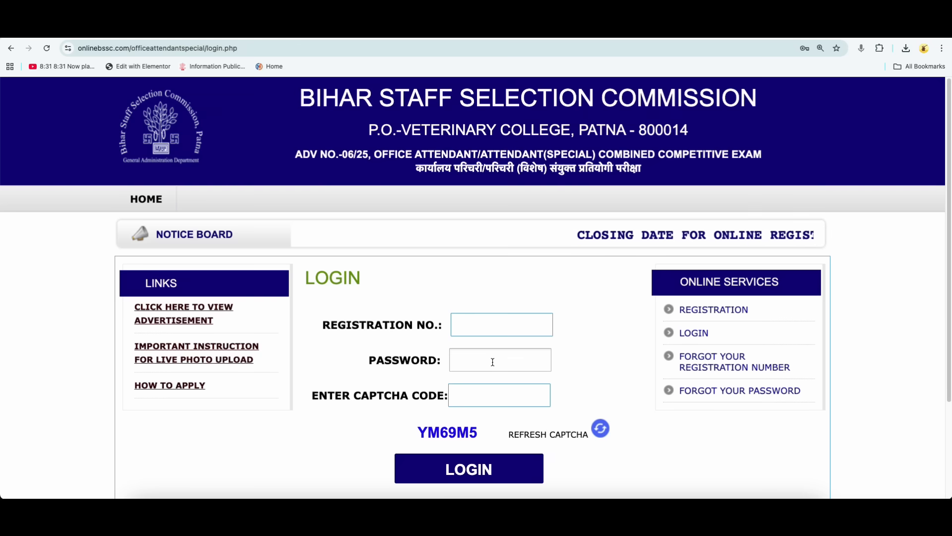
pyautogui.click(485, 397)
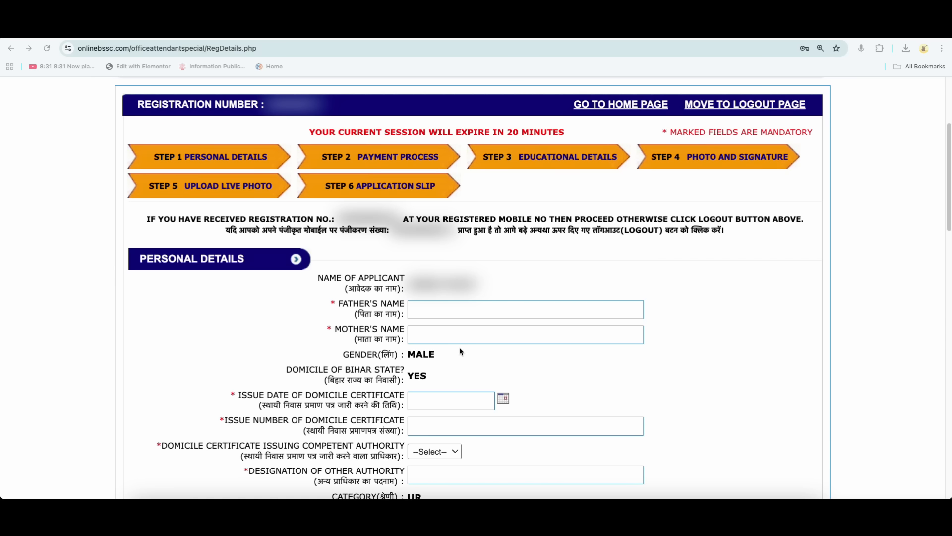
# Set the issue date of the domicile certificate to 01-08-2025 in the personal details.
pyautogui.scroll(-1, 458, 350)
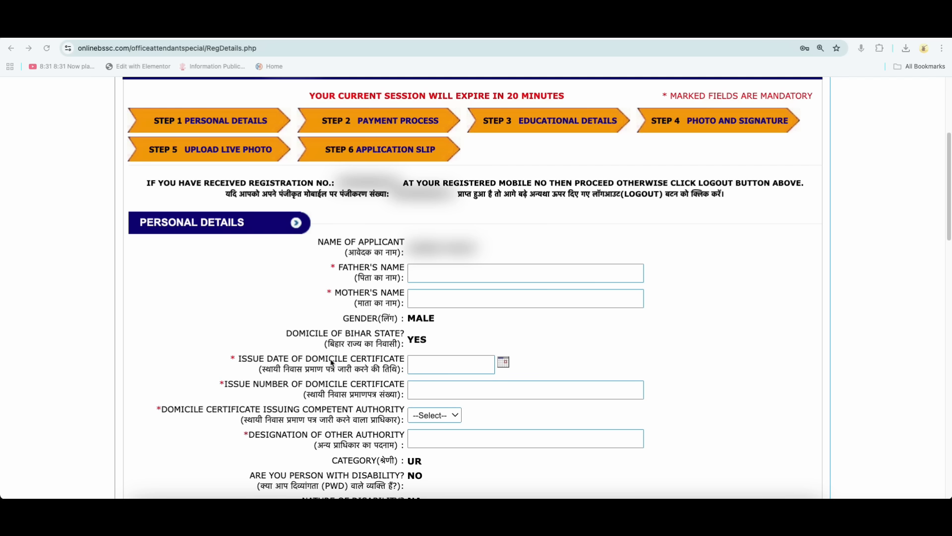
pyautogui.click(505, 363)
pyautogui.click(603, 277)
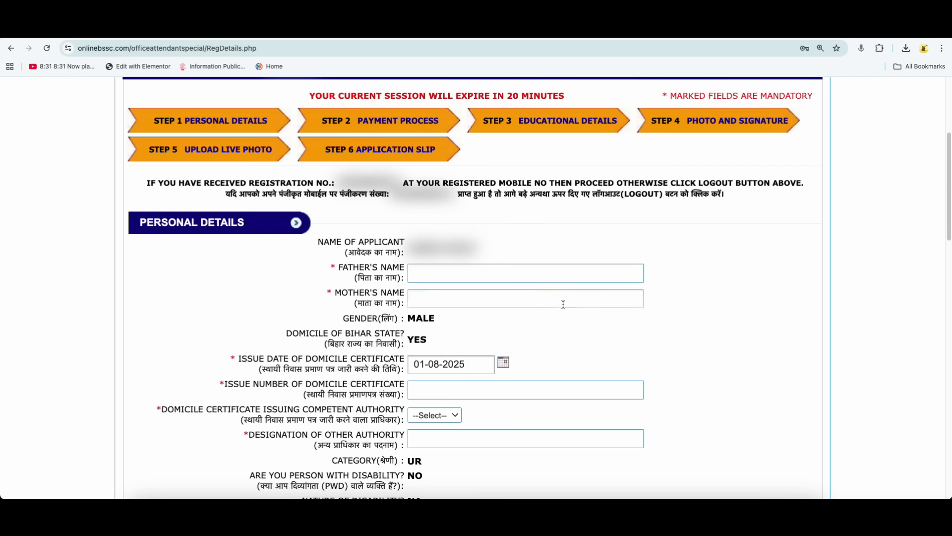
# Set the domicile certificate issuing competent authority to RO.
pyautogui.scroll(-1, 504, 359)
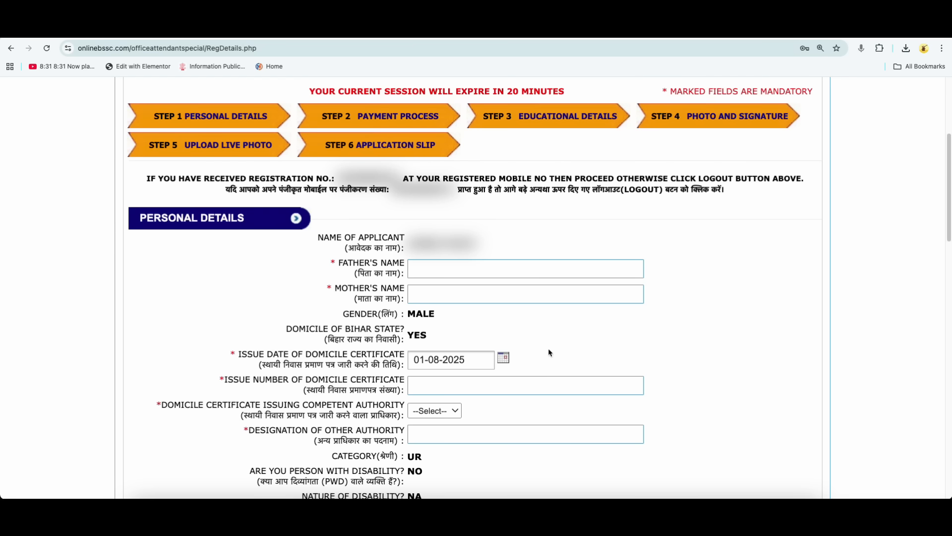
pyautogui.scroll(-1, 548, 355)
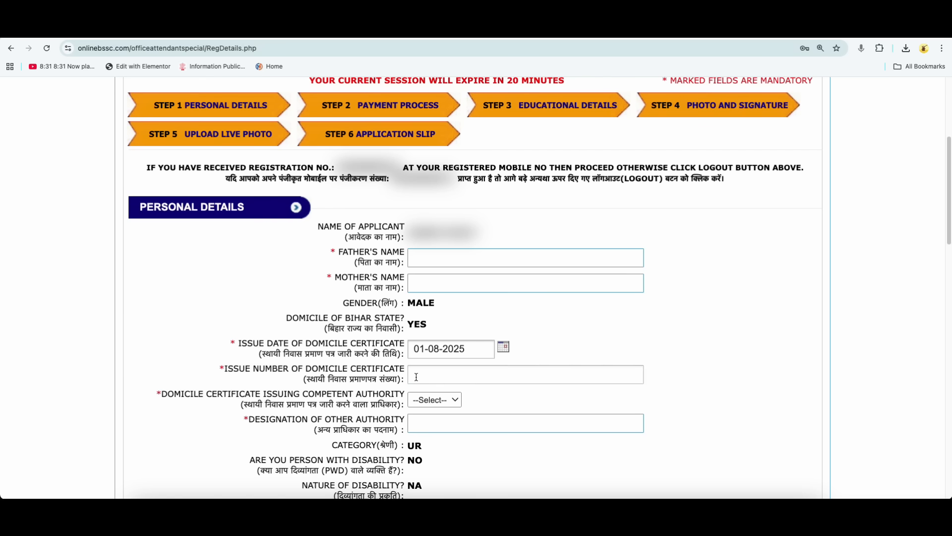
pyautogui.scroll(-1, 477, 397)
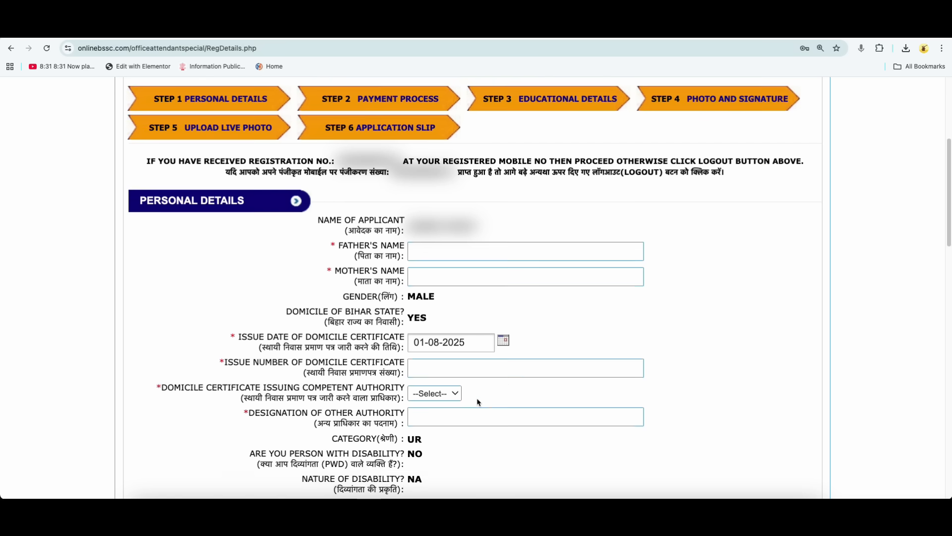
pyautogui.click(433, 394)
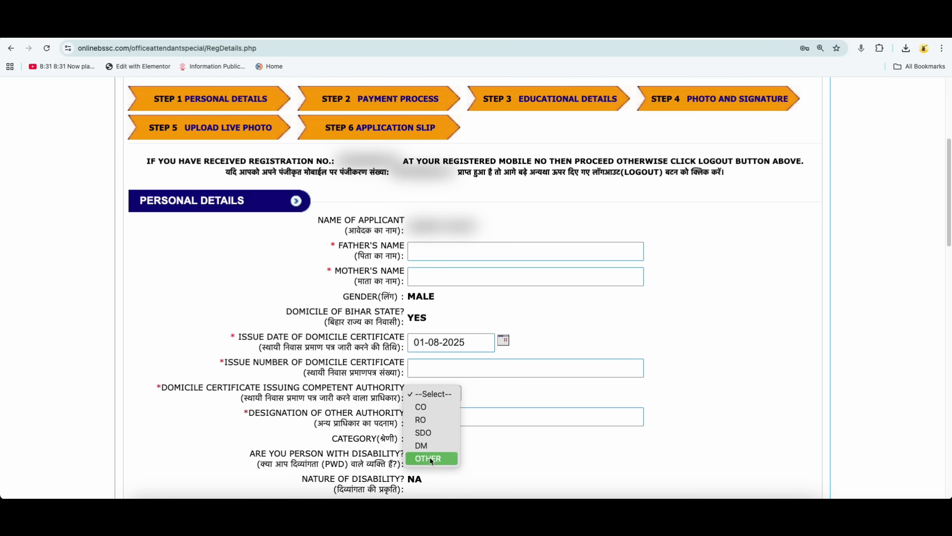
pyautogui.click(424, 420)
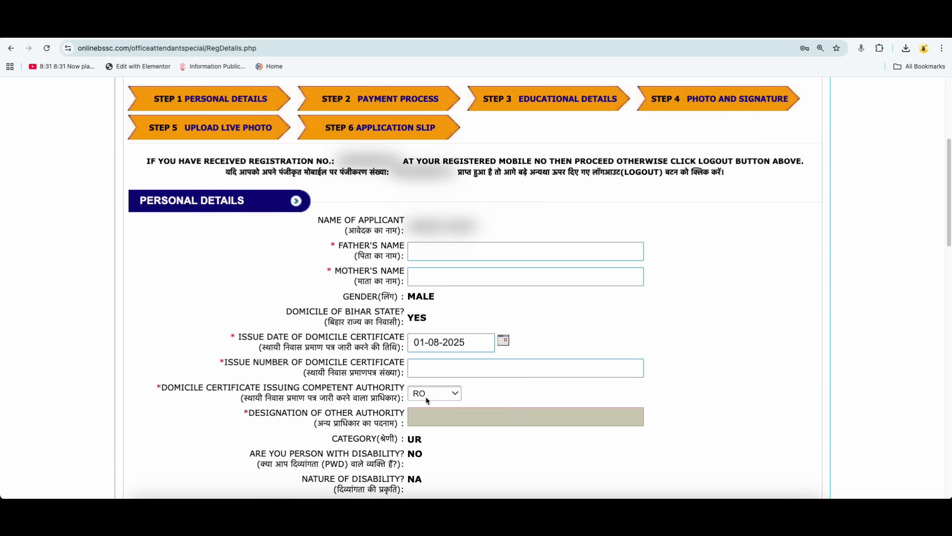
# Review the prefilled category, disability, ex-serviceman, government service, contact and age details.
pyautogui.scroll(-2, 509, 395)
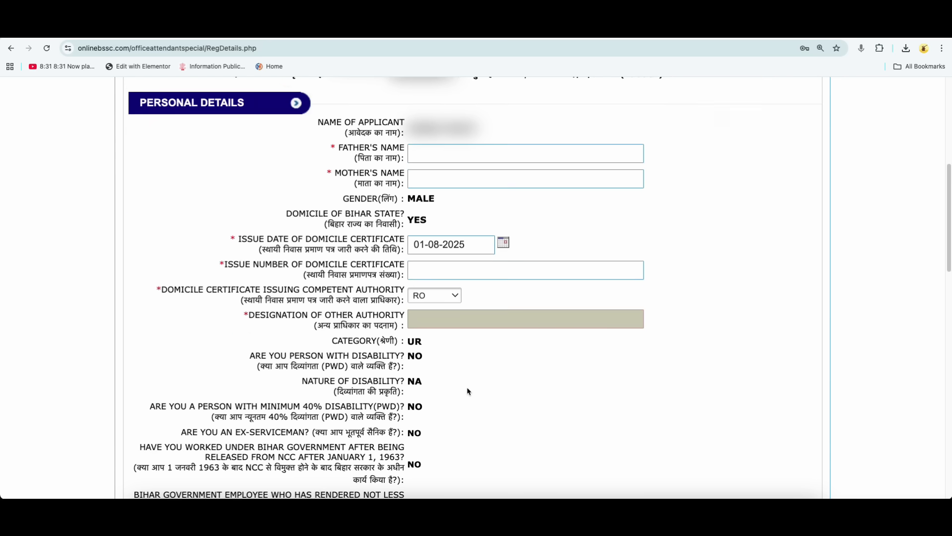
pyautogui.moveTo(332, 341); pyautogui.dragTo(420, 343)
pyautogui.scroll(-1, 436, 364)
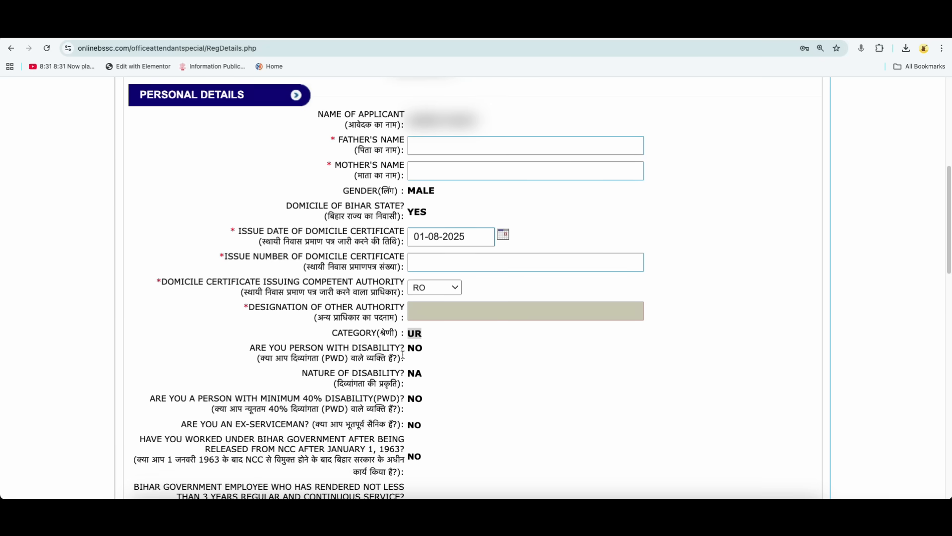
pyautogui.scroll(-2, 426, 372)
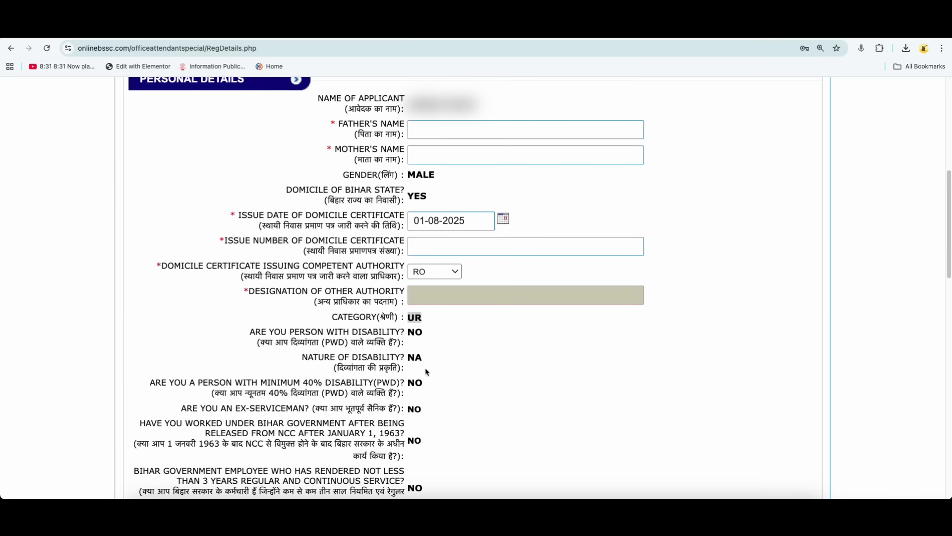
pyautogui.scroll(-5, 426, 372)
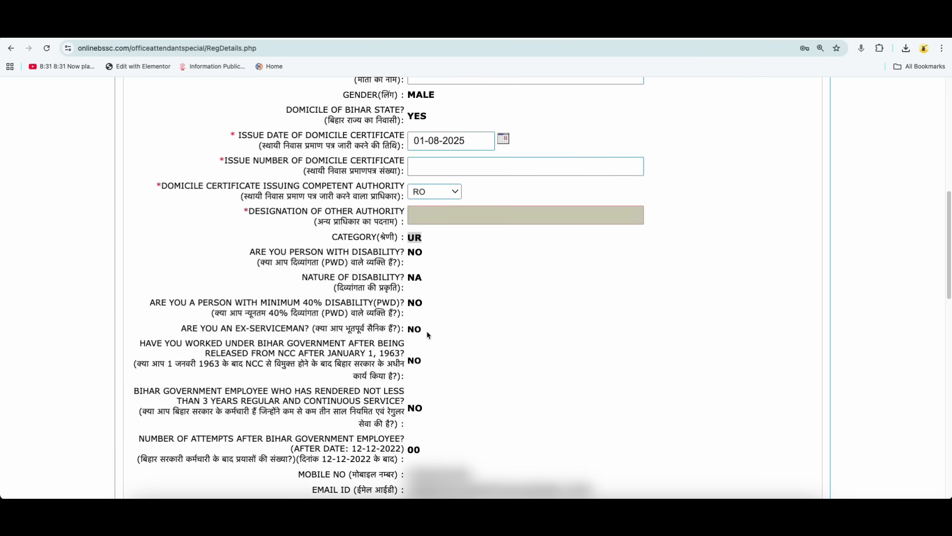
pyautogui.scroll(-13, 428, 335)
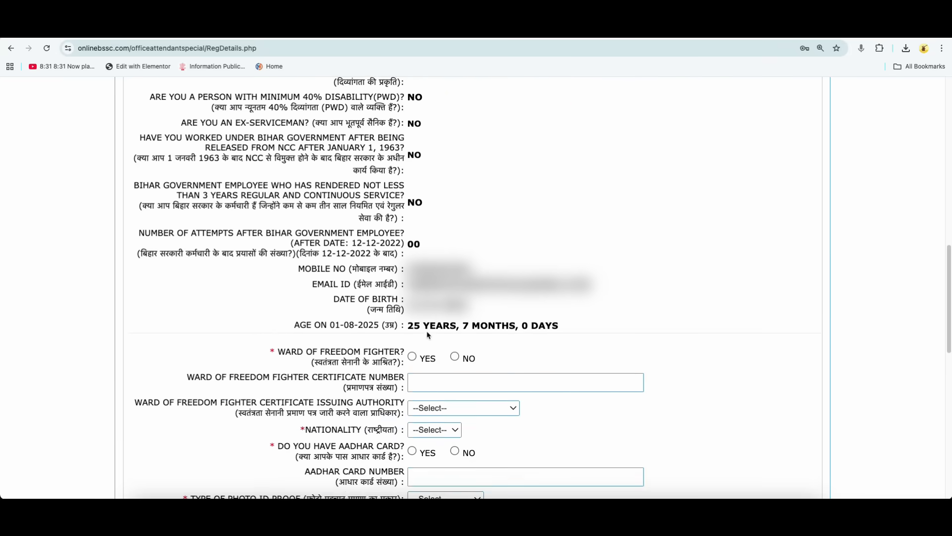
# Answer No to being a ward of a freedom fighter and set the nationality to INDIAN.
pyautogui.moveTo(323, 352); pyautogui.dragTo(386, 352)
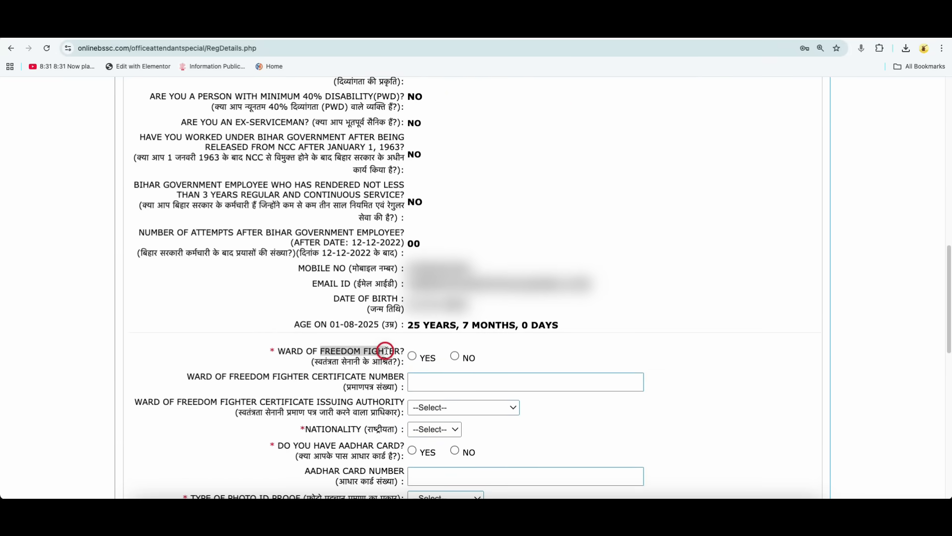
pyautogui.click(413, 359)
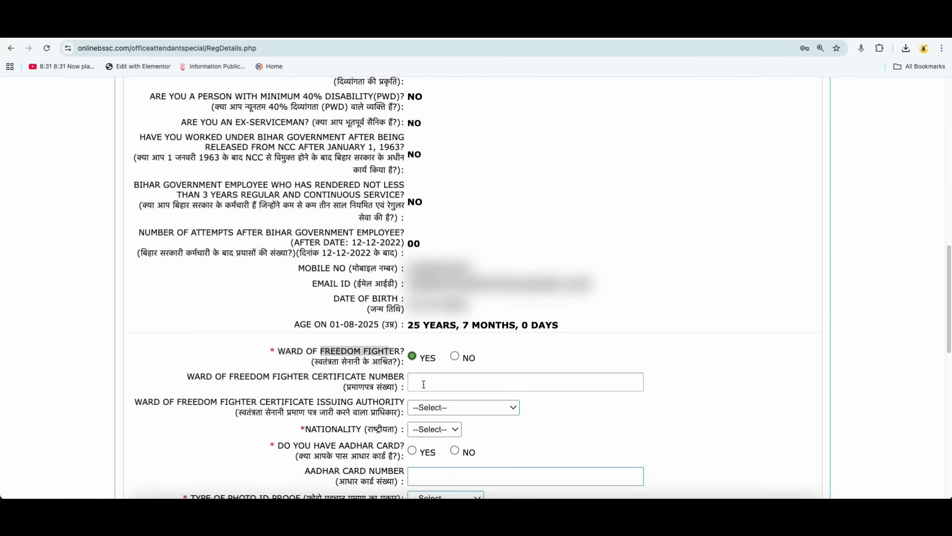
pyautogui.click(455, 356)
pyautogui.scroll(-1, 486, 400)
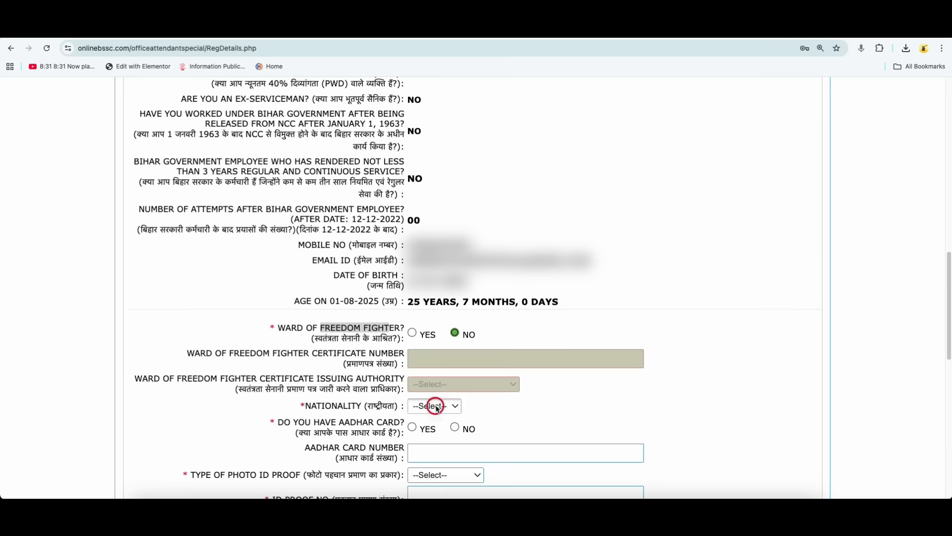
pyautogui.click(432, 406)
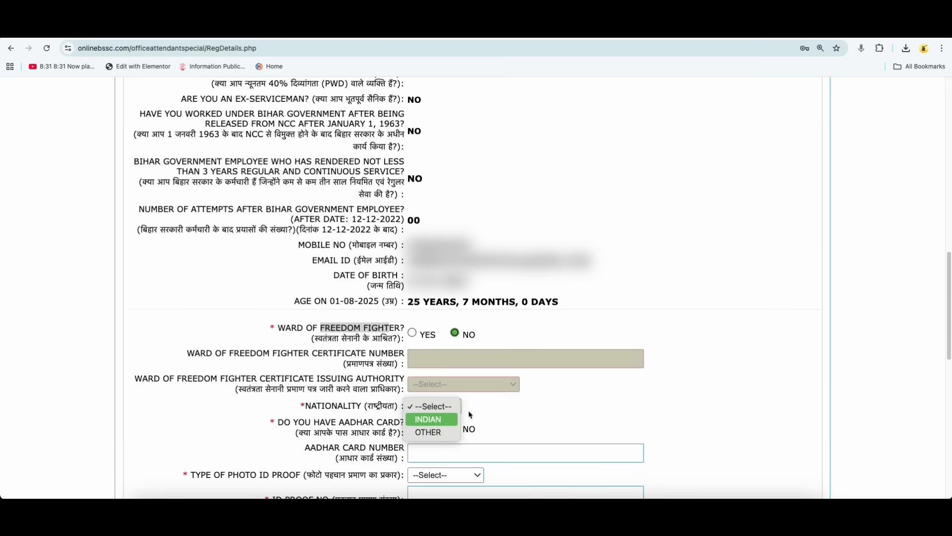
pyautogui.click(428, 419)
# Answer No to having an Aadhar card and choose Aadhaar Card as the type of photo ID proof.
pyautogui.scroll(-1, 381, 389)
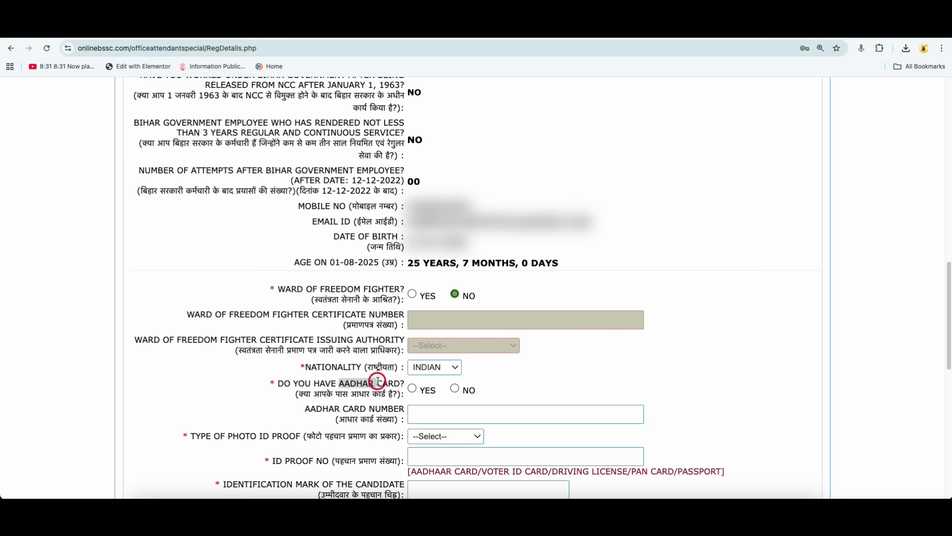
pyautogui.click(412, 388)
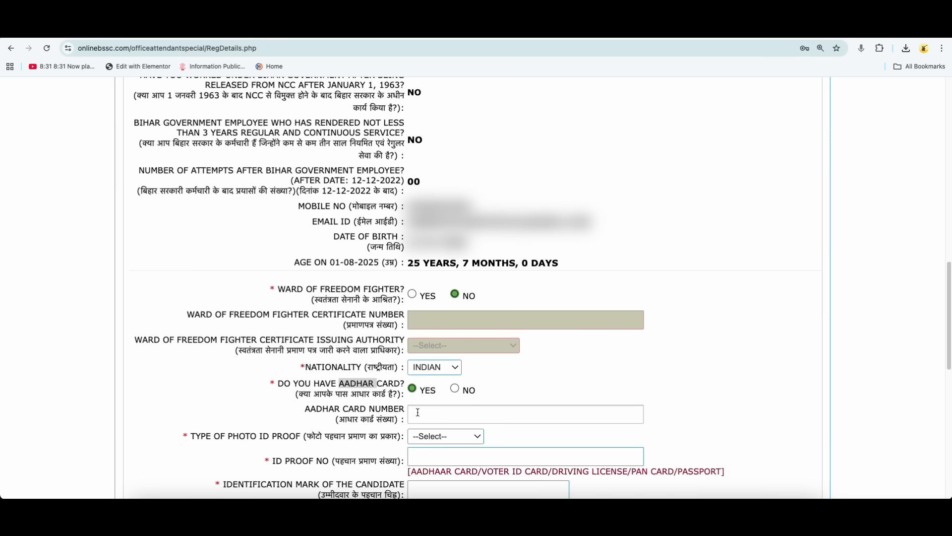
pyautogui.click(455, 389)
pyautogui.scroll(-1, 360, 407)
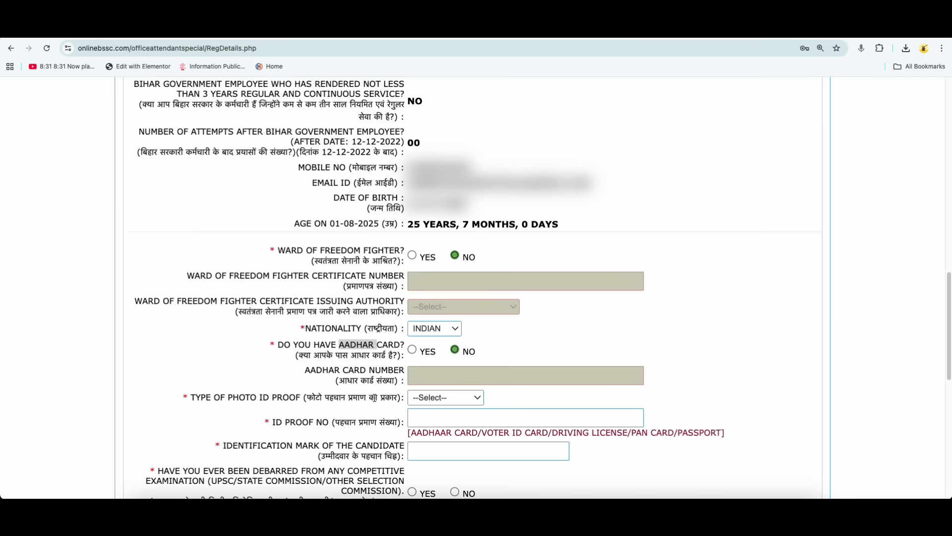
pyautogui.click(435, 398)
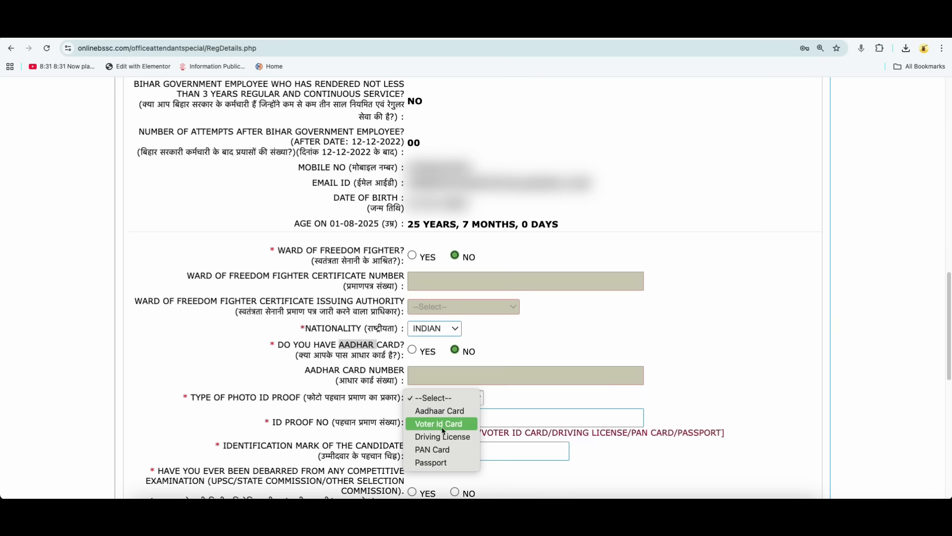
pyautogui.click(442, 414)
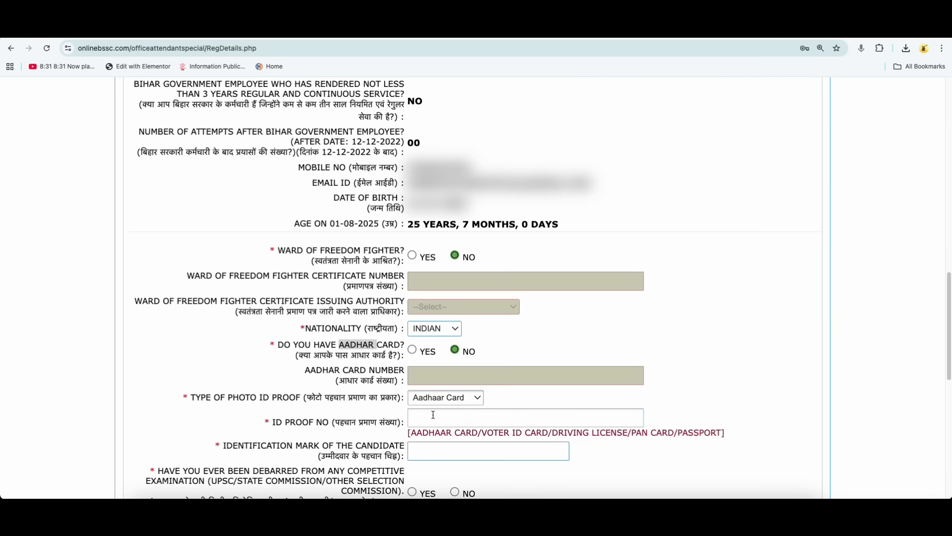
pyautogui.click(412, 350)
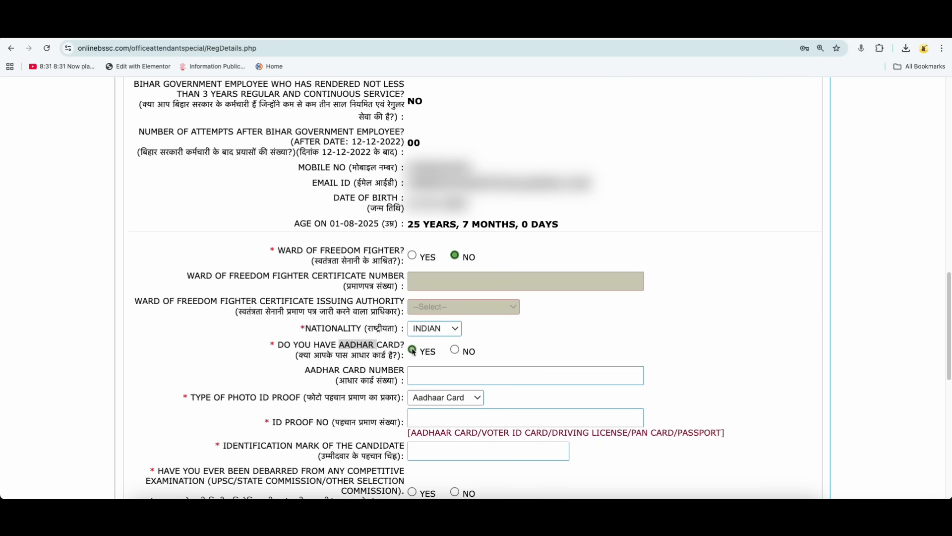
pyautogui.click(419, 376)
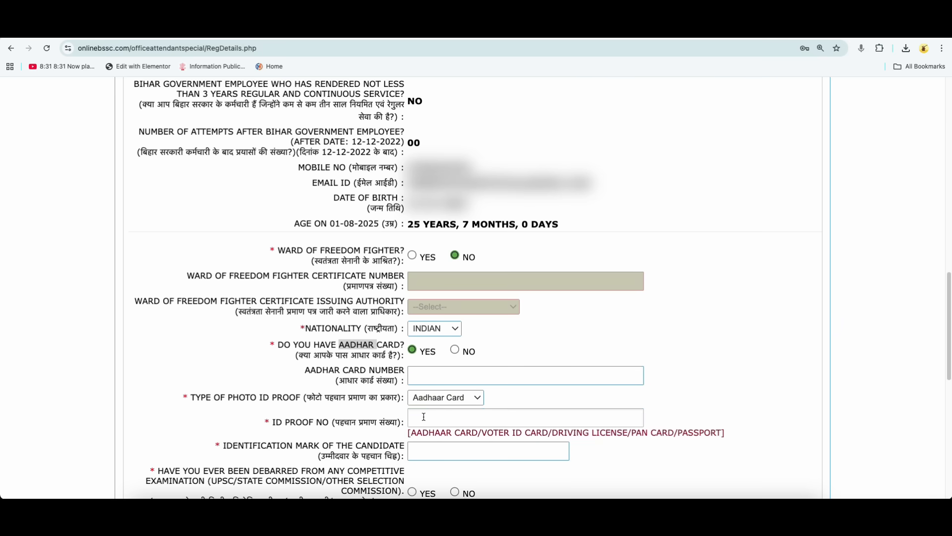
pyautogui.click(477, 397)
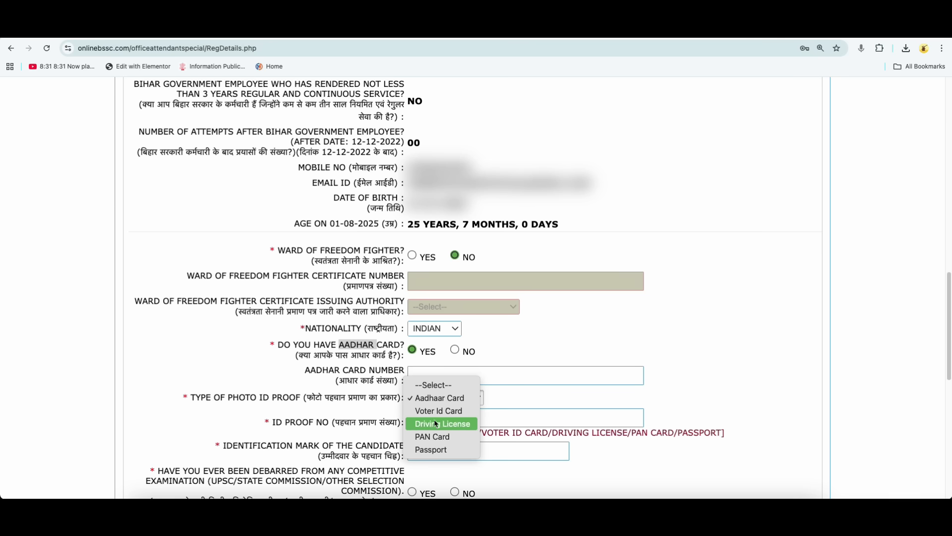
pyautogui.click(494, 407)
pyautogui.click(455, 350)
# Answer No to ever having been debarred from any competitive examination.
pyautogui.scroll(-3, 491, 383)
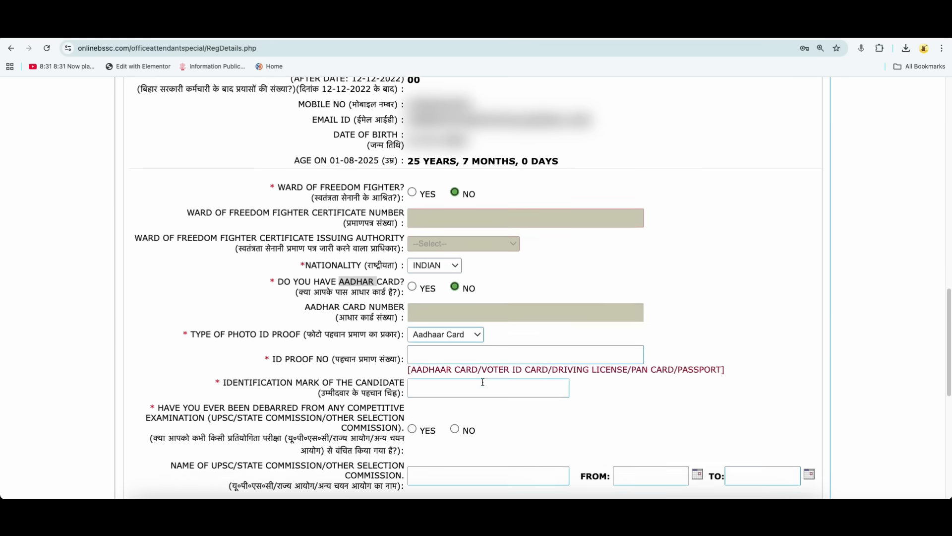
pyautogui.moveTo(297, 354); pyautogui.dragTo(320, 353)
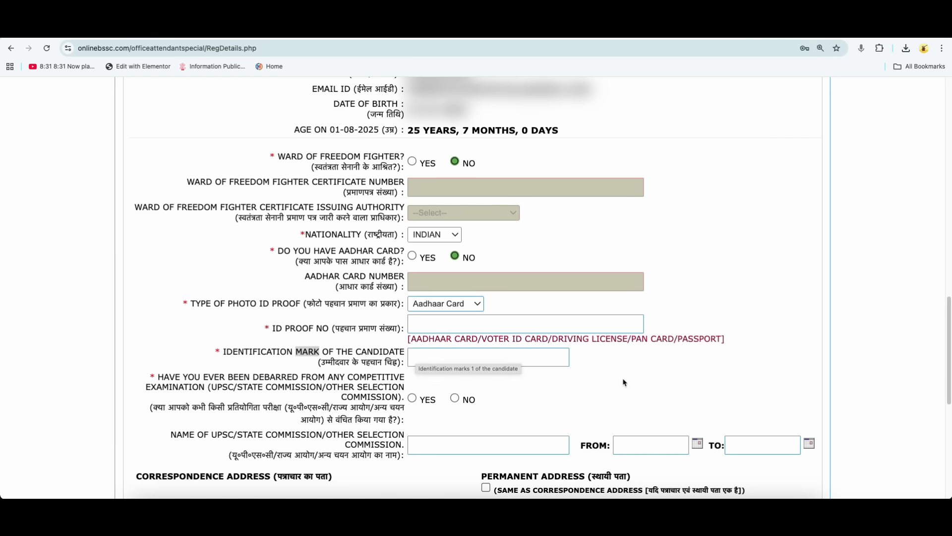
pyautogui.scroll(-1, 622, 382)
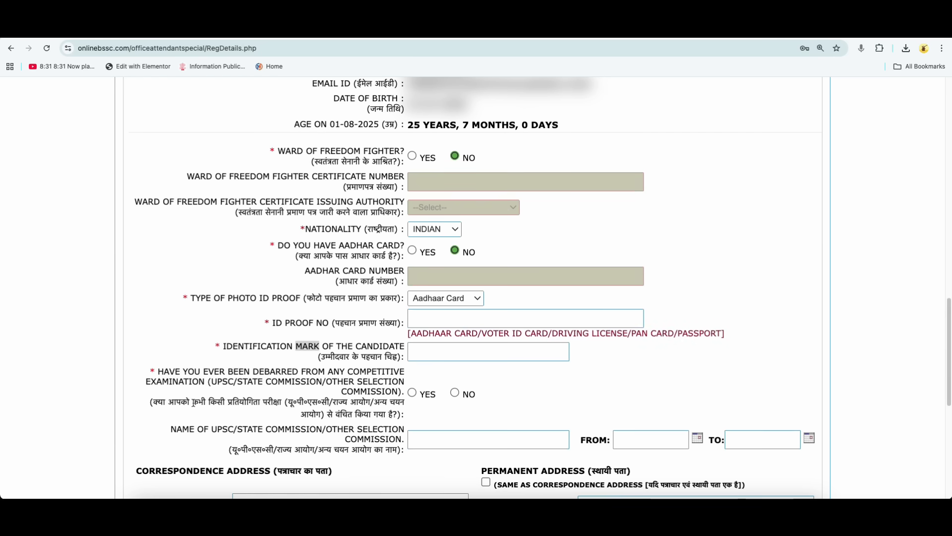
pyautogui.doubleClick(252, 403)
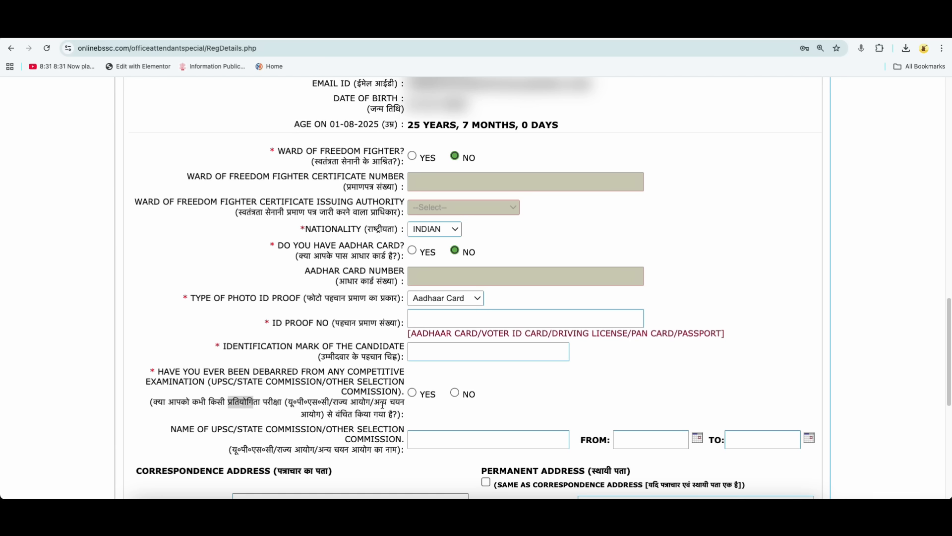
pyautogui.moveTo(339, 417); pyautogui.dragTo(372, 416)
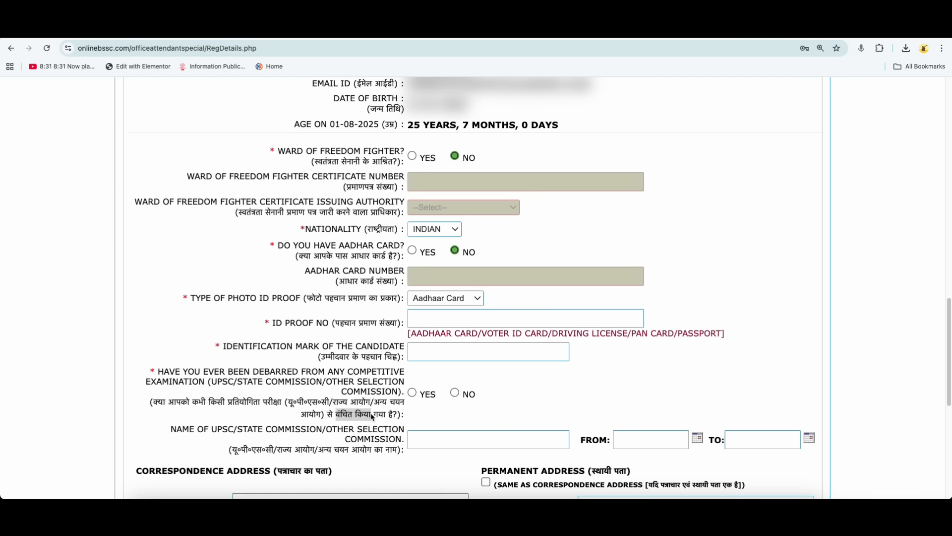
pyautogui.click(455, 392)
pyautogui.scroll(-1, 435, 382)
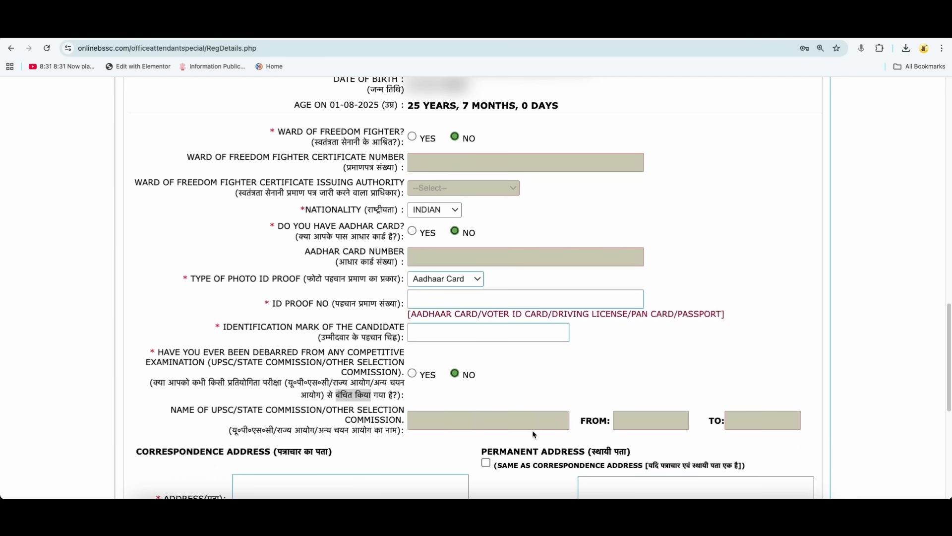
# Go through the correspondence address fields and mark the permanent address as the same as the correspondence address.
pyautogui.scroll(-3, 493, 427)
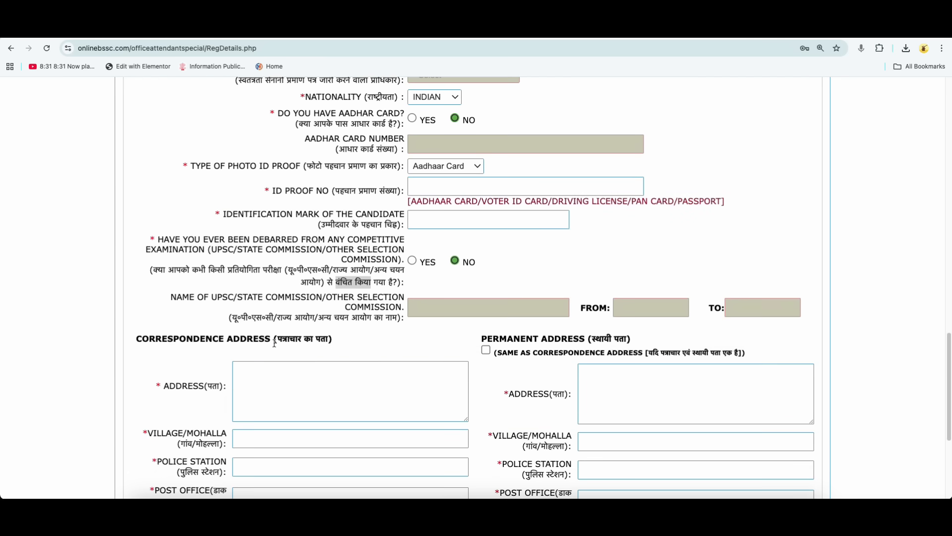
pyautogui.click(138, 340)
pyautogui.moveTo(139, 340); pyautogui.dragTo(254, 341)
pyautogui.scroll(-2, 254, 347)
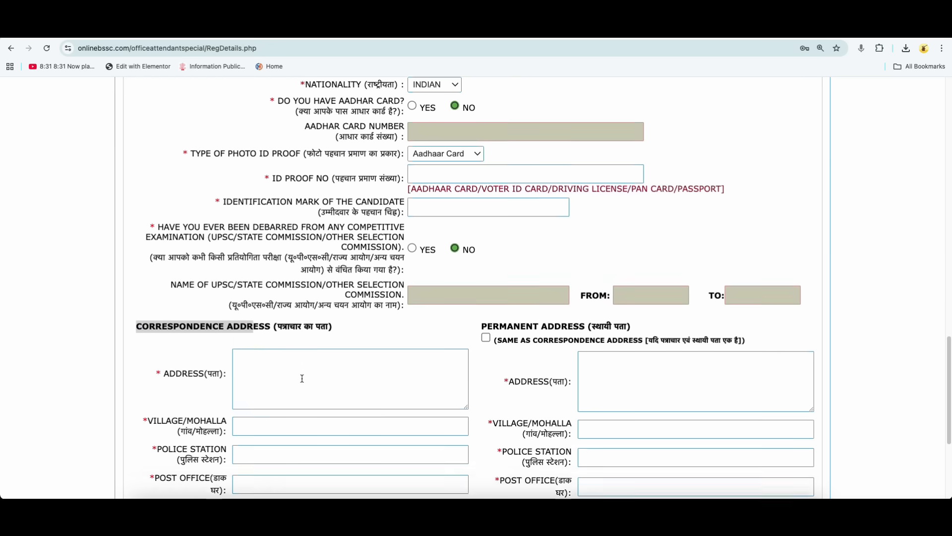
pyautogui.scroll(-2, 254, 330)
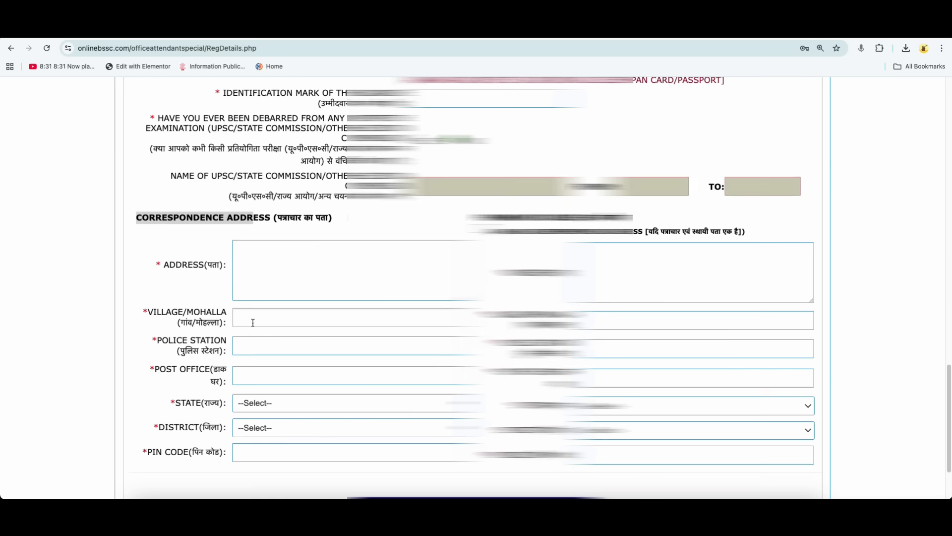
pyautogui.click(240, 330)
pyautogui.click(194, 294)
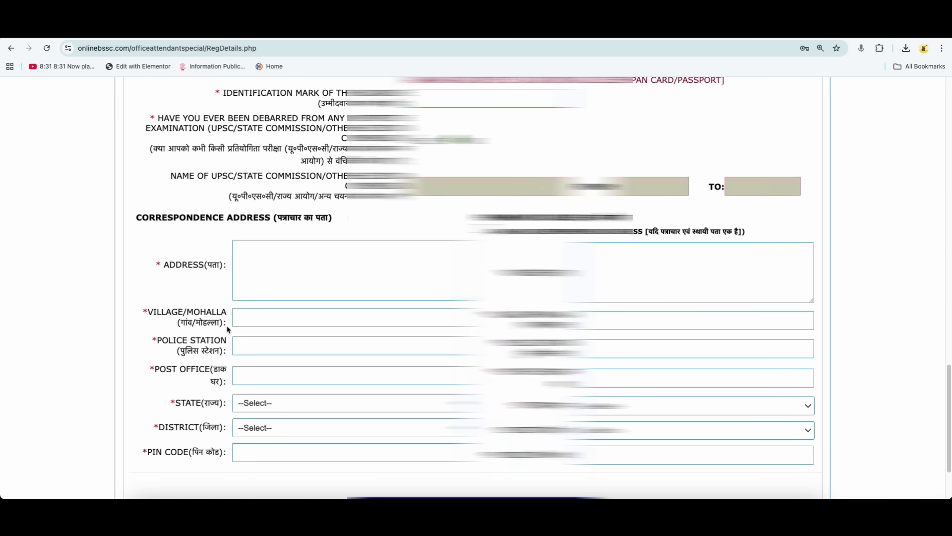
pyautogui.scroll(-1, 263, 372)
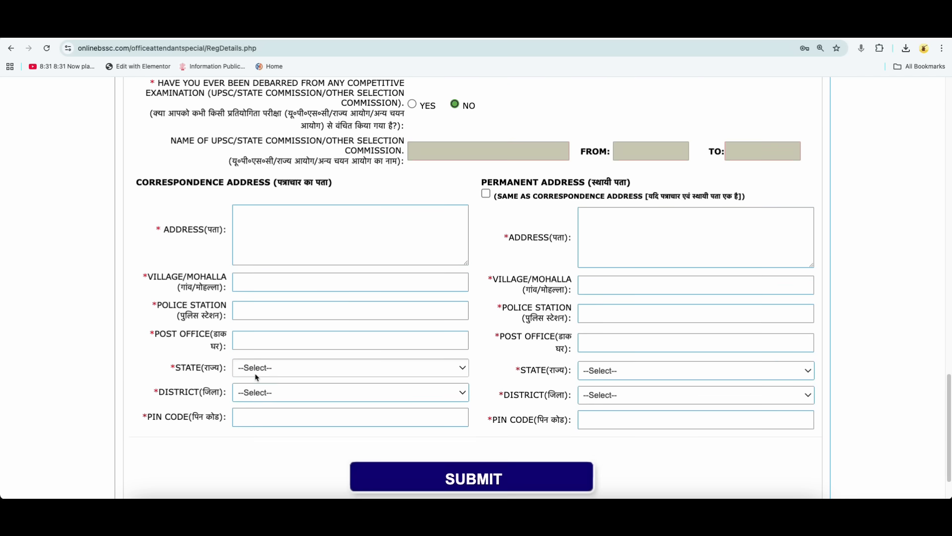
pyautogui.click(256, 393)
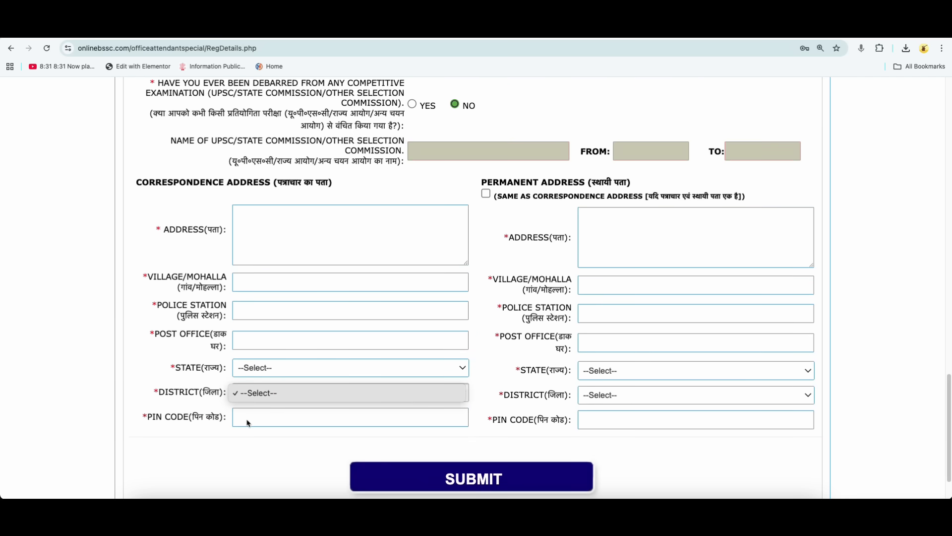
pyautogui.click(484, 183)
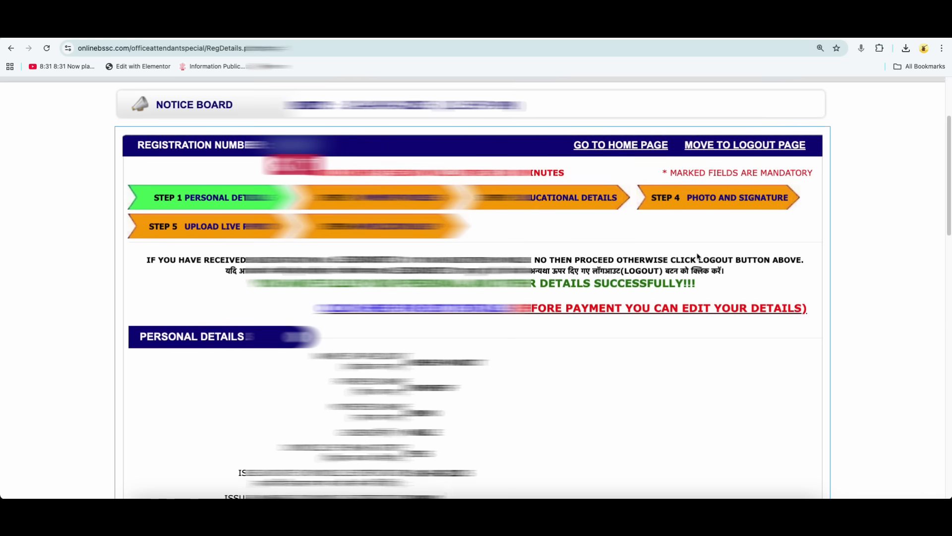
# Review the submitted personal and address details and proceed to the payment stage.
pyautogui.scroll(-3, 698, 257)
pyautogui.scroll(1, 699, 256)
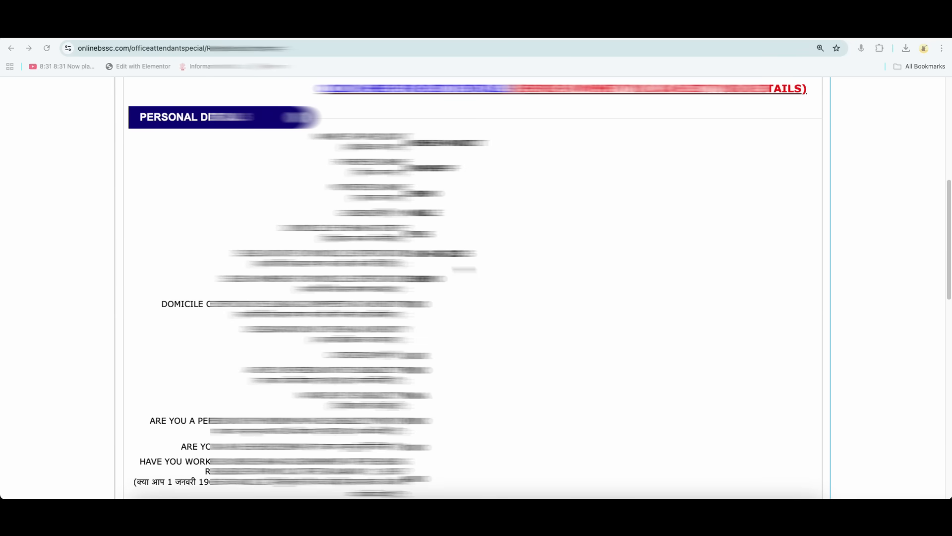
pyautogui.scroll(-7, 464, 269)
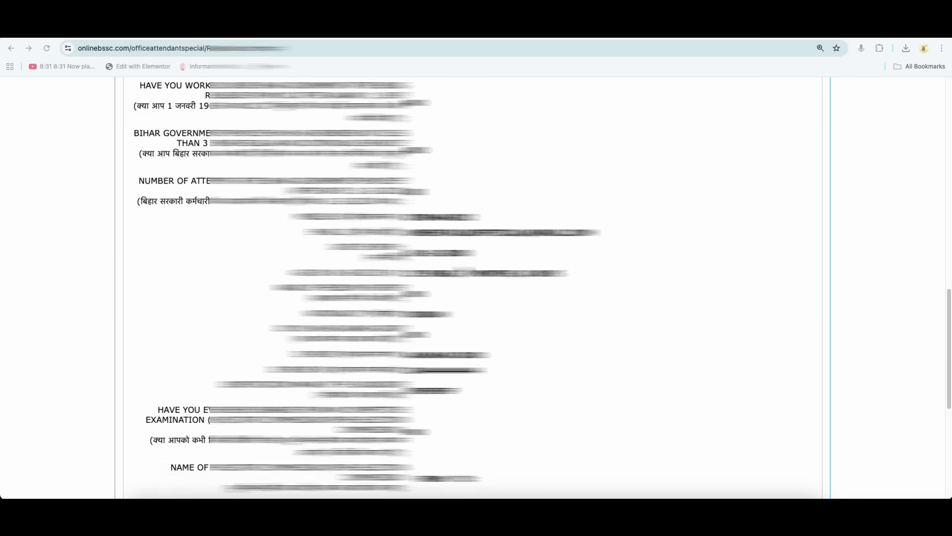
pyautogui.scroll(-6, 465, 269)
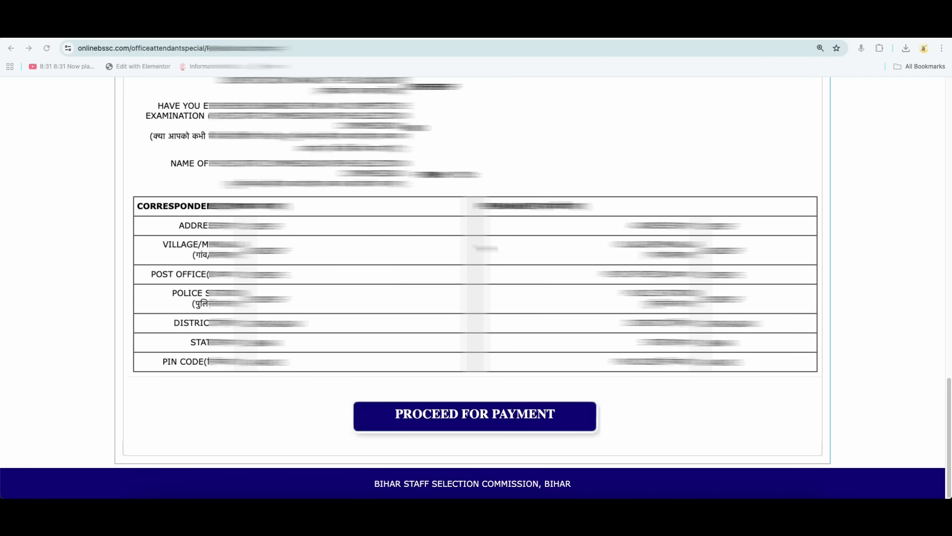
pyautogui.click(481, 420)
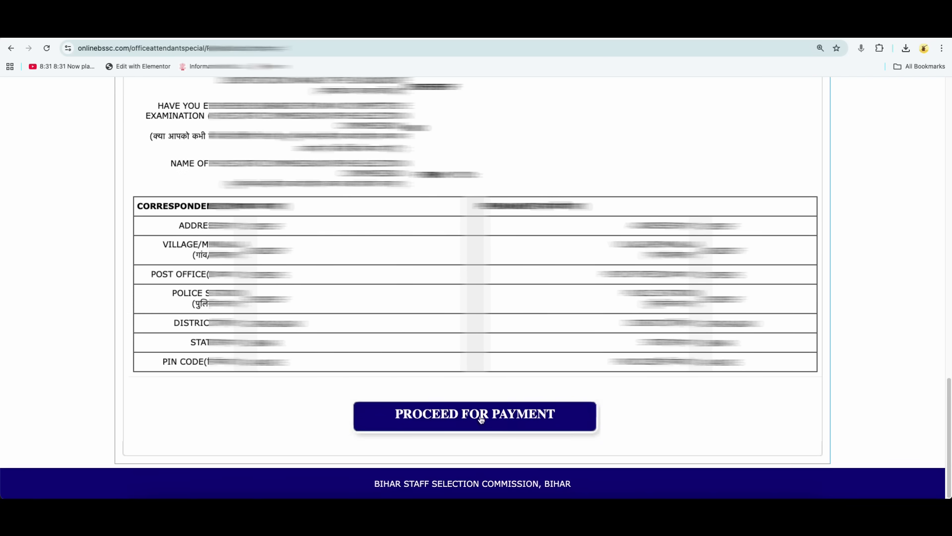
# Choose SBI as the payment bank for the registration fee, process the online payment and confirm it.
pyautogui.scroll(-2, 476, 288)
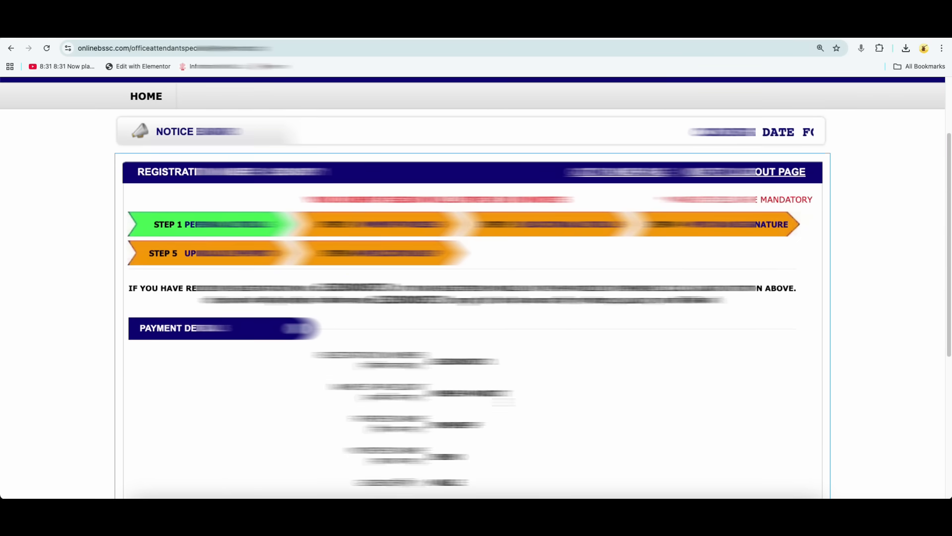
pyautogui.scroll(-1, 476, 288)
pyautogui.scroll(-2, 476, 288)
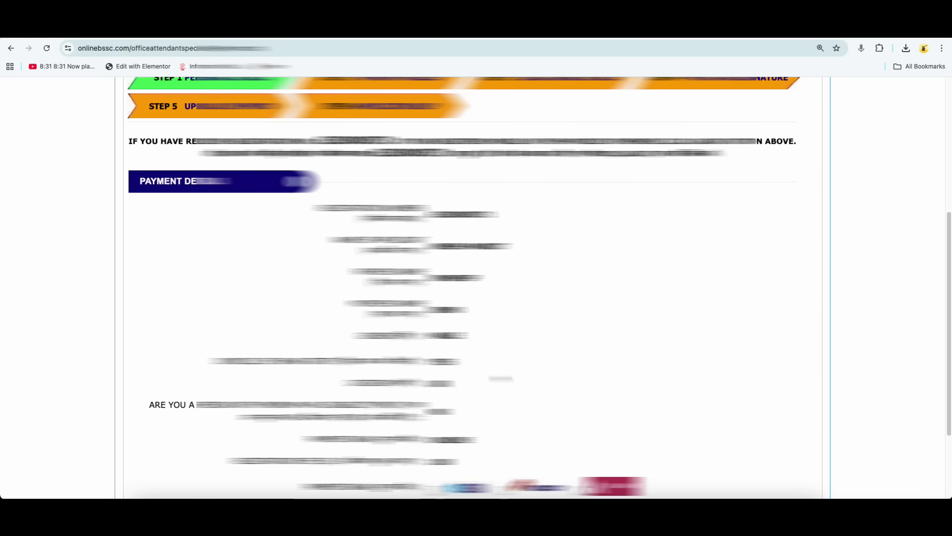
pyautogui.scroll(-1, 476, 288)
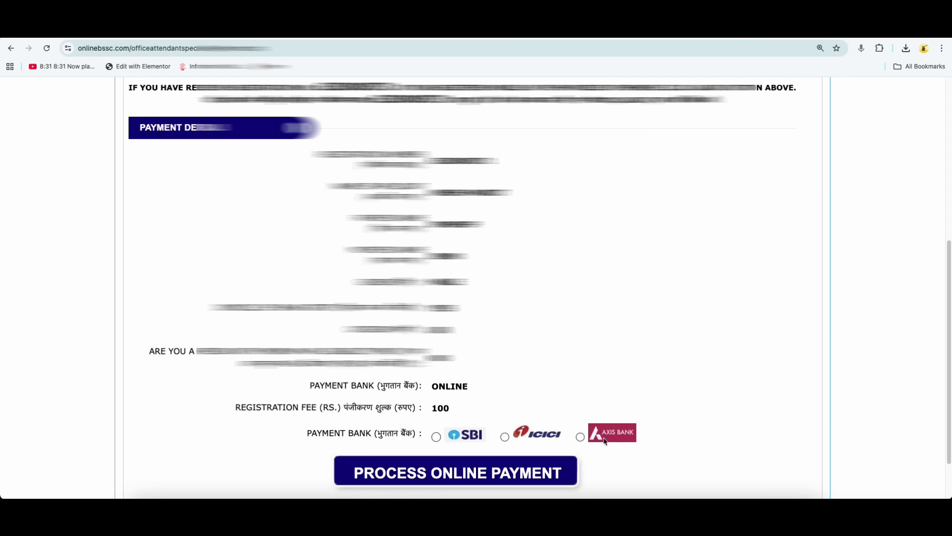
pyautogui.click(432, 474)
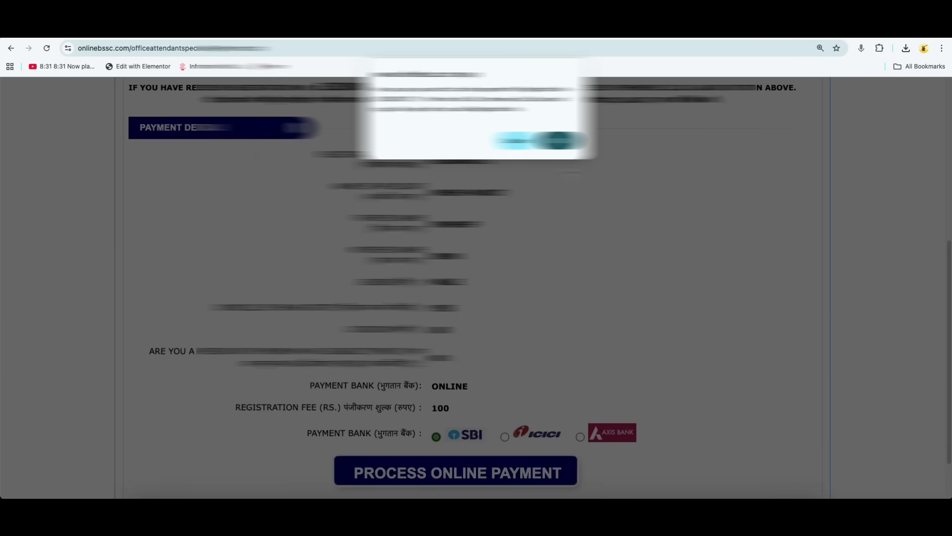
pyautogui.click(558, 140)
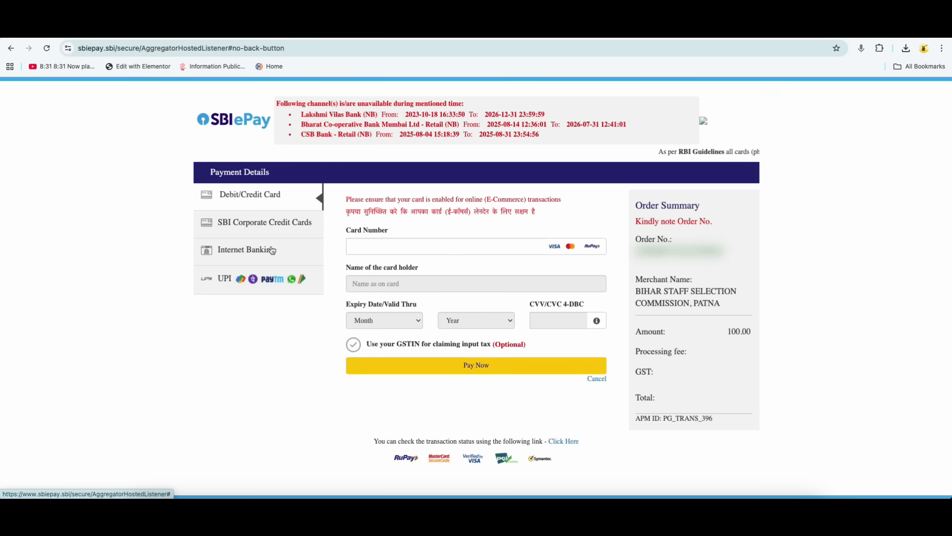
# Pay the registration fee through UPI using the UPI QR option.
pyautogui.click(276, 281)
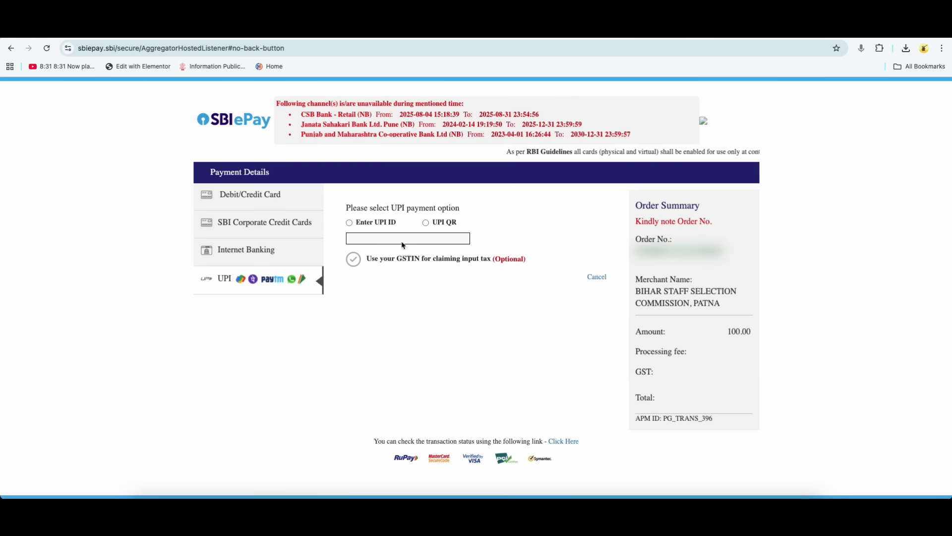
pyautogui.click(426, 223)
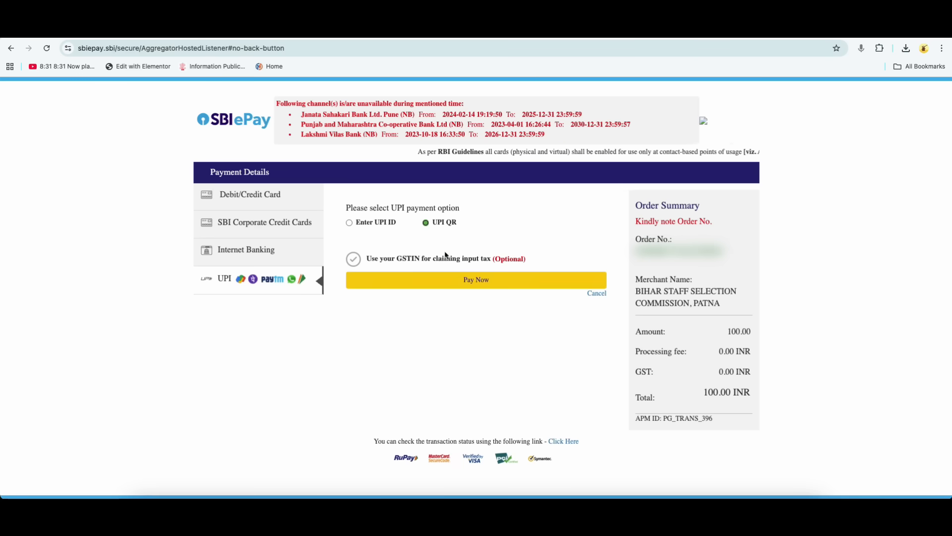
pyautogui.click(479, 280)
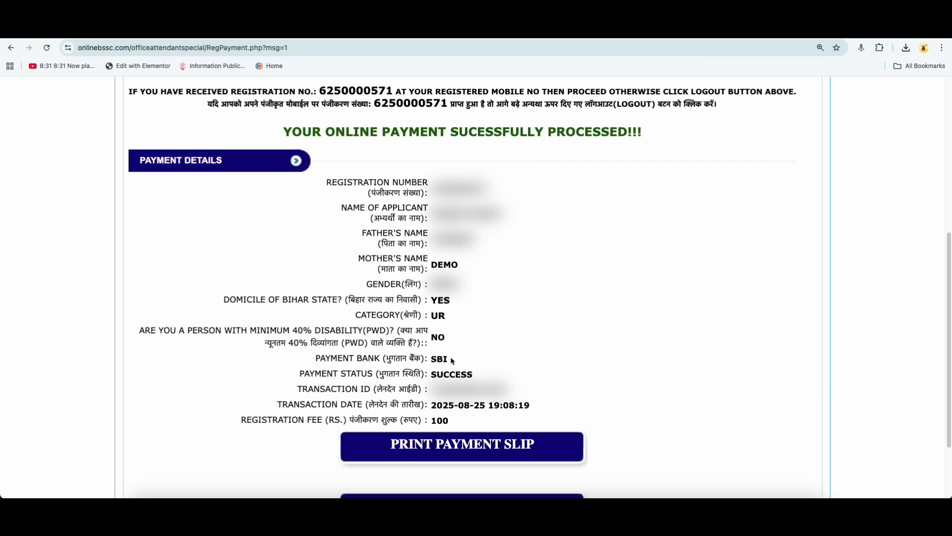
# Check the payment status in the payment details, save and continue to the educational details.
pyautogui.moveTo(432, 374); pyautogui.dragTo(471, 375)
pyautogui.scroll(-1, 483, 375)
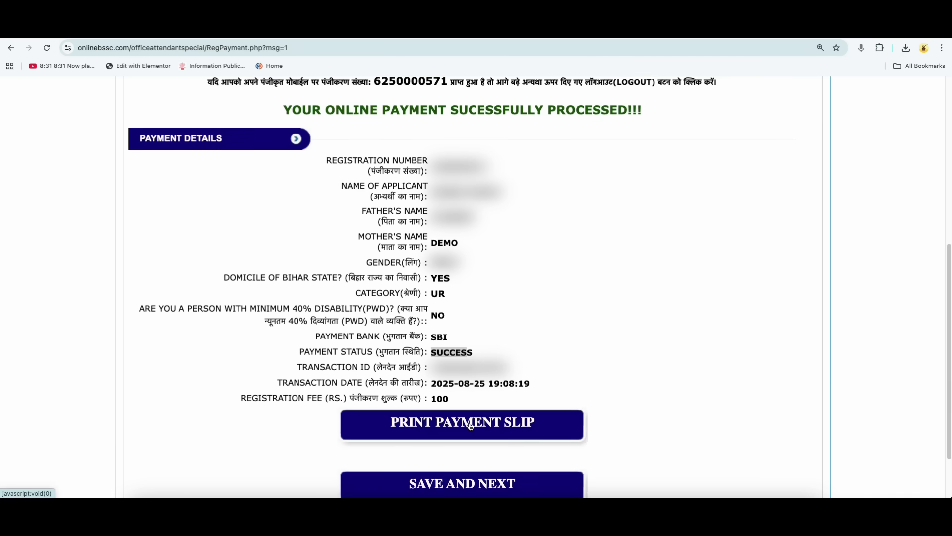
pyautogui.scroll(-2, 481, 423)
pyautogui.click(467, 442)
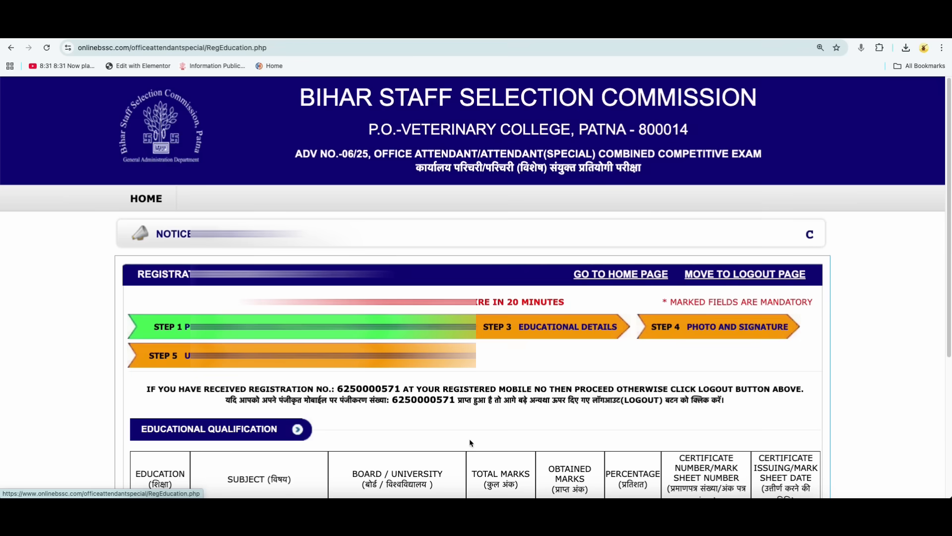
# Enter HND ENG as the subject in the 10th / equivalent qualification row.
pyautogui.scroll(-5, 493, 360)
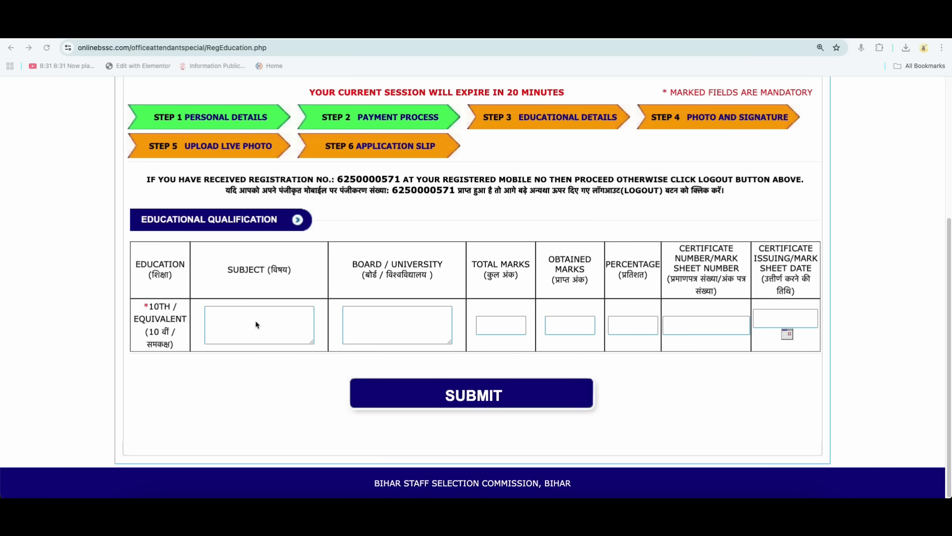
pyautogui.click(231, 318)
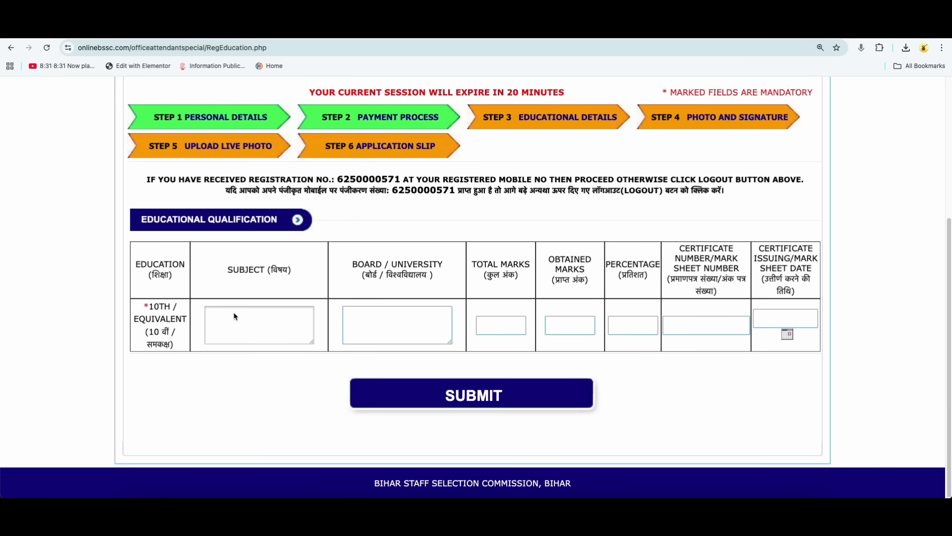
pyautogui.write('HND ENG')
# Review the board, marks, percentage and certificate columns, and save the educational details to continue to the image upload.
pyautogui.moveTo(353, 265); pyautogui.dragTo(372, 265)
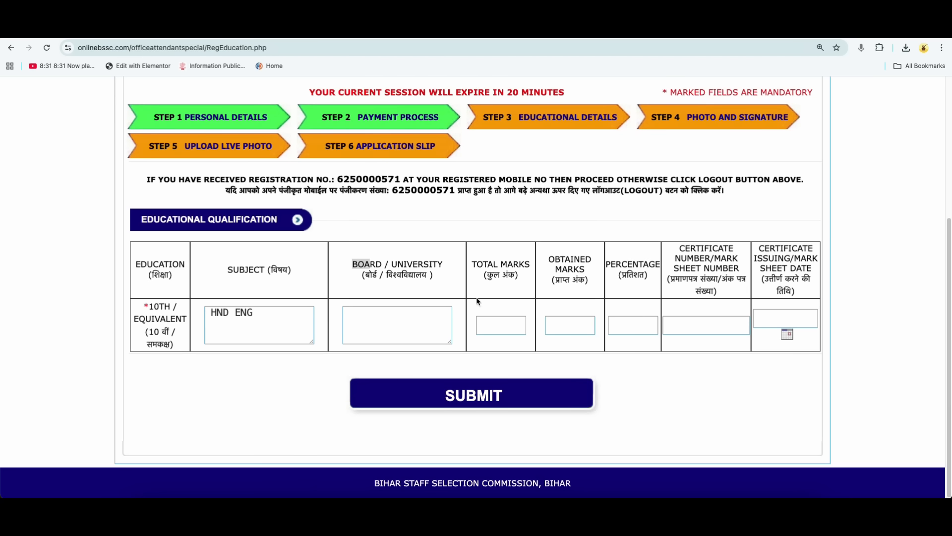
pyautogui.moveTo(471, 264); pyautogui.dragTo(634, 274)
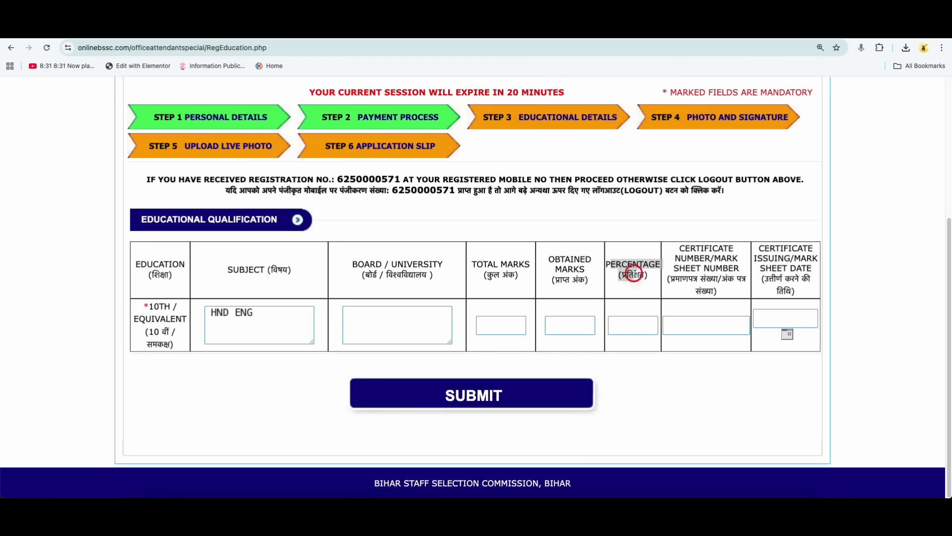
pyautogui.moveTo(681, 248); pyautogui.dragTo(735, 283)
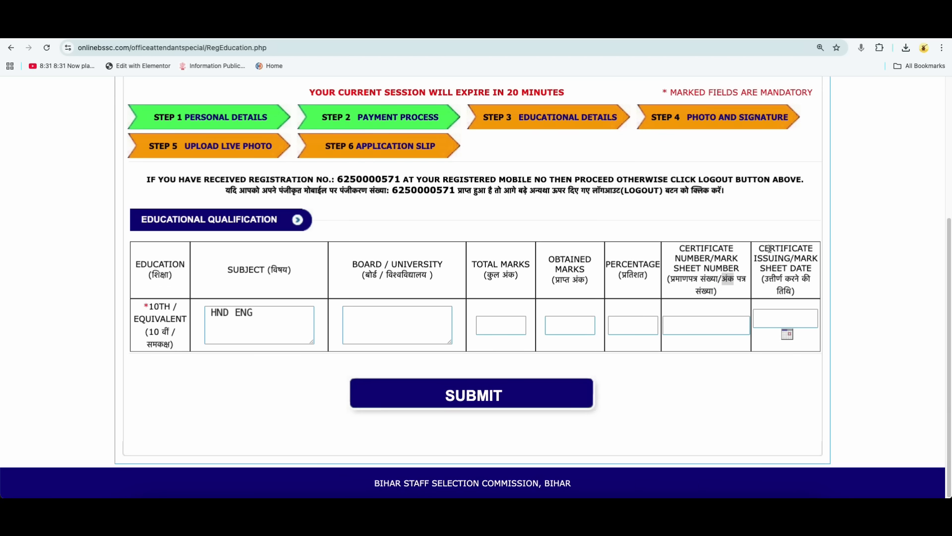
pyautogui.moveTo(761, 248); pyautogui.dragTo(780, 258)
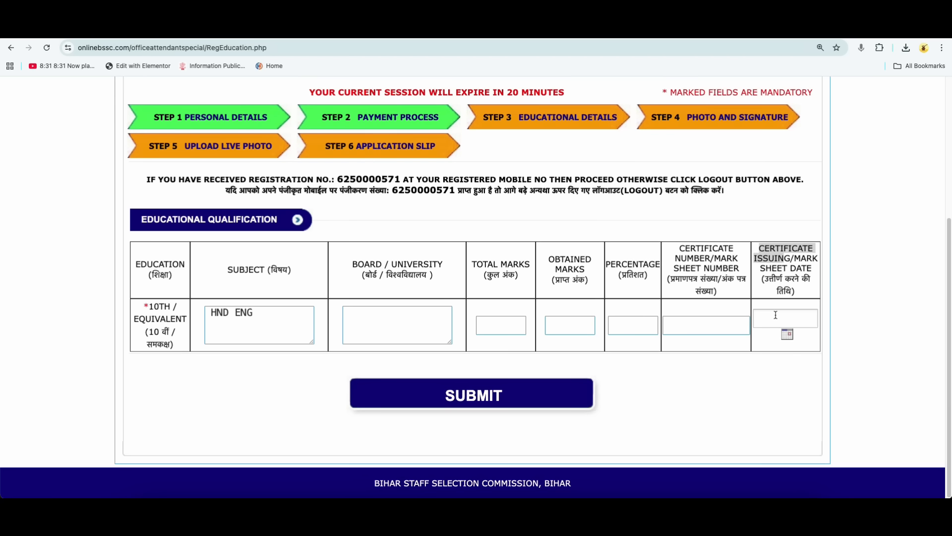
pyautogui.moveTo(795, 258); pyautogui.dragTo(811, 269)
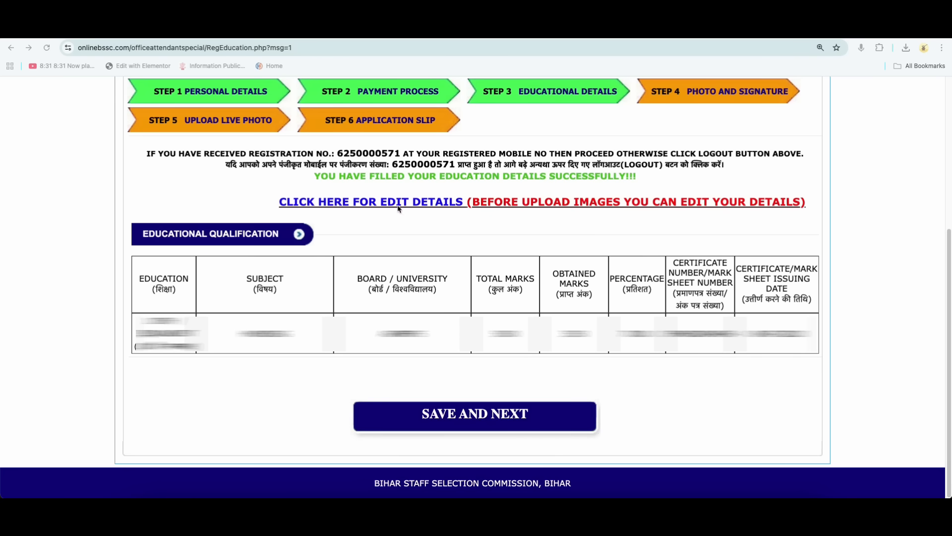
pyautogui.click(470, 419)
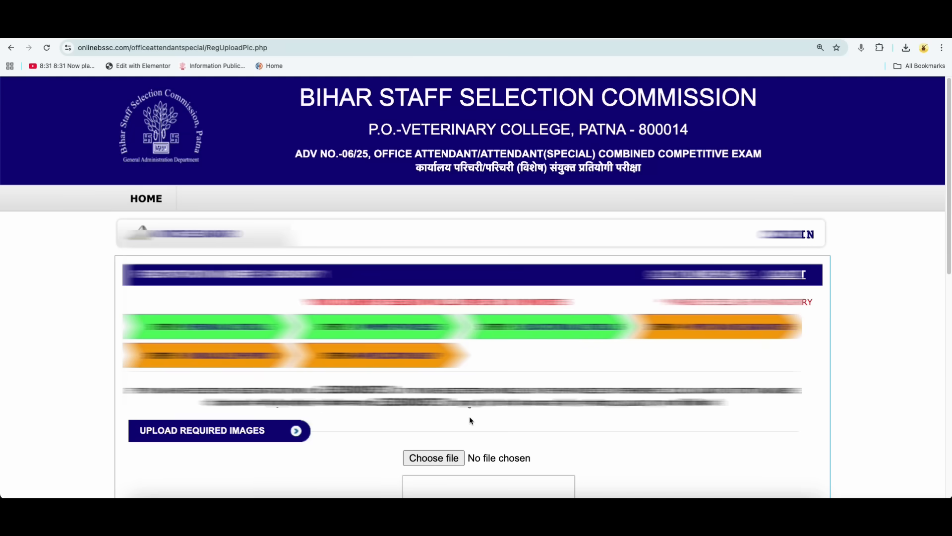
# Check the photograph and signature upload requirements, and open the imResizer.com photo resizer from the search results.
pyautogui.scroll(-6, 548, 119)
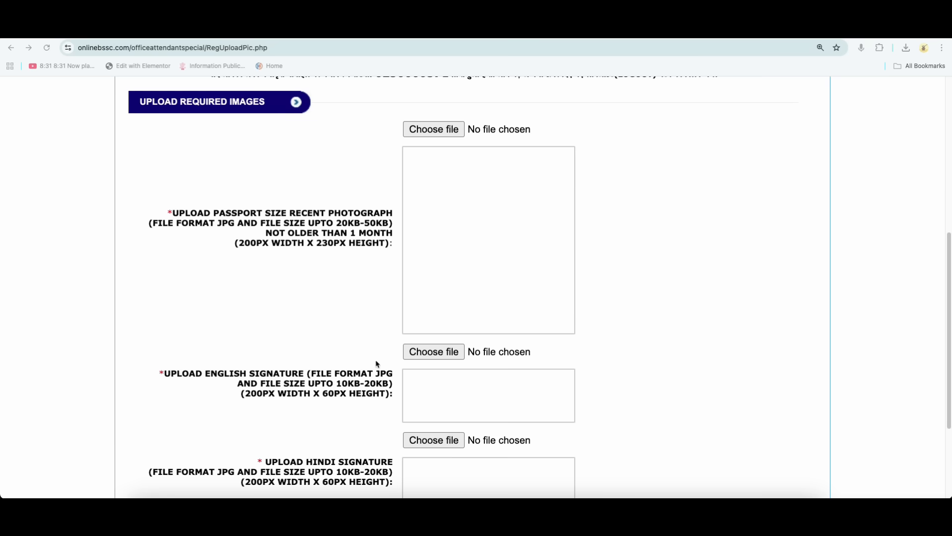
pyautogui.scroll(-2, 378, 364)
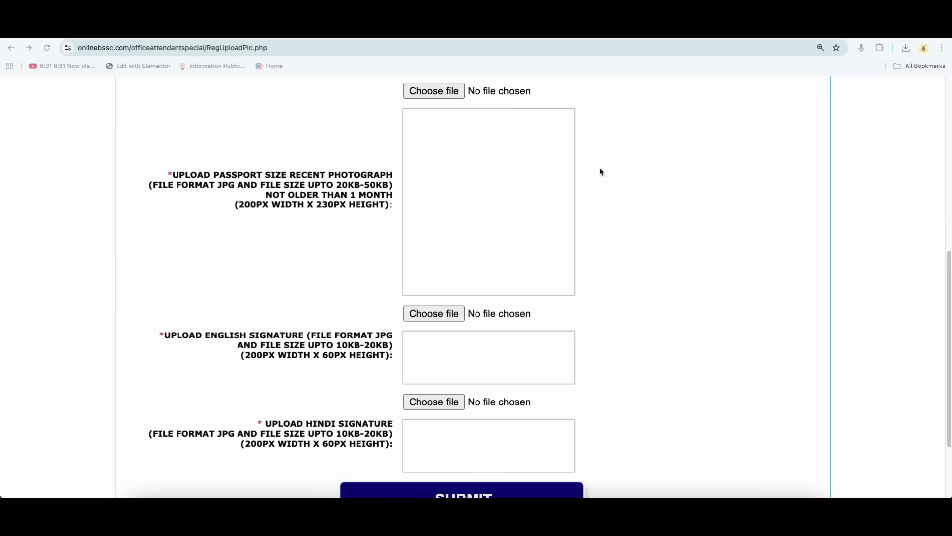
pyautogui.click(615, 31)
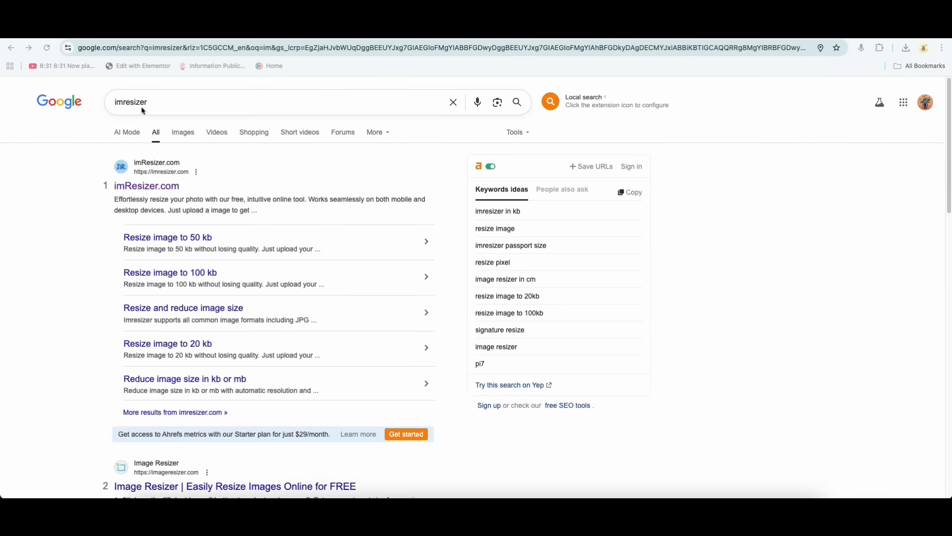
pyautogui.click(181, 188)
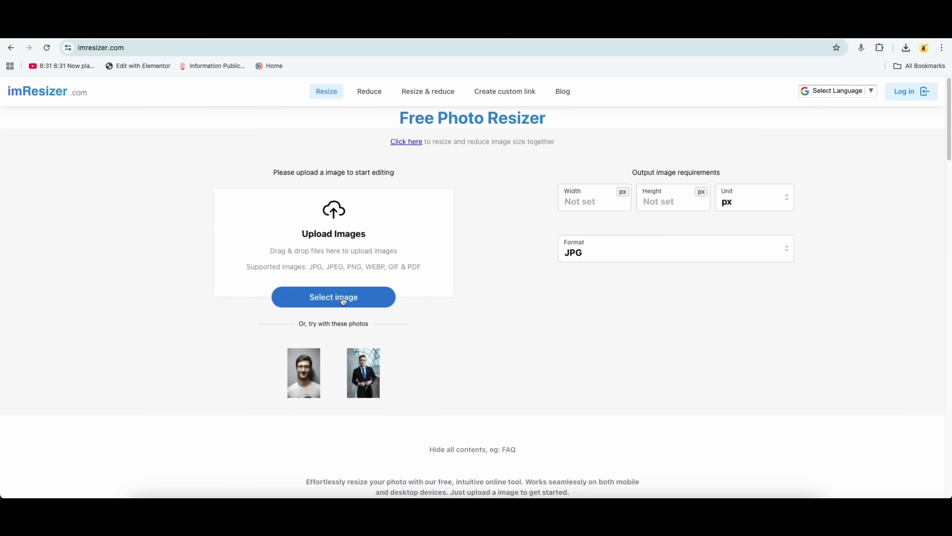
# Load the passport photo into imResizer, resize it to the required 200 px width and 230 px height, and download the JPG.
pyautogui.click(602, 28)
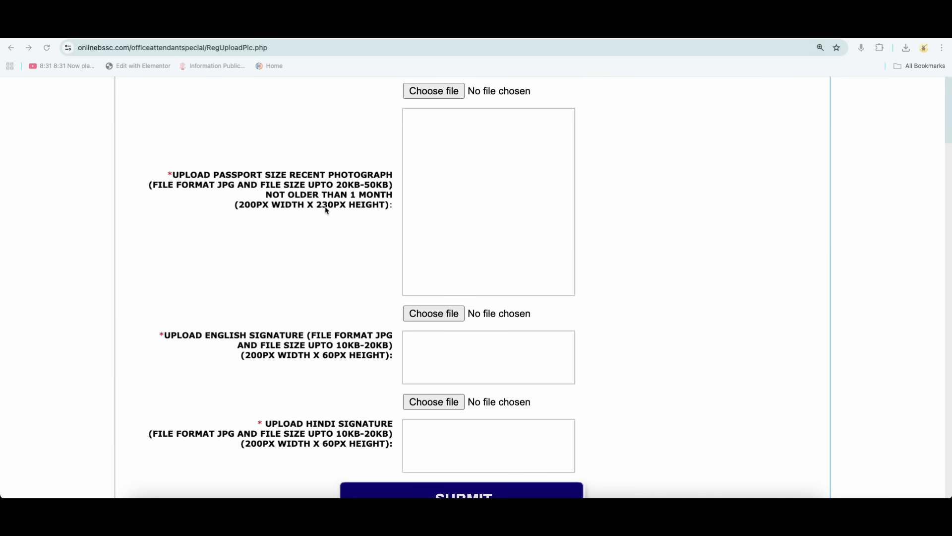
pyautogui.click(695, 29)
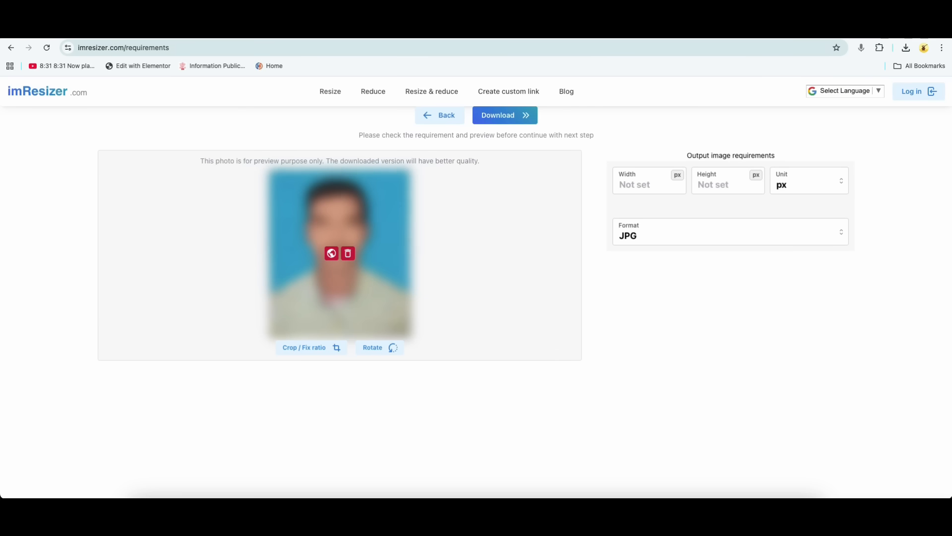
pyautogui.click(674, 177)
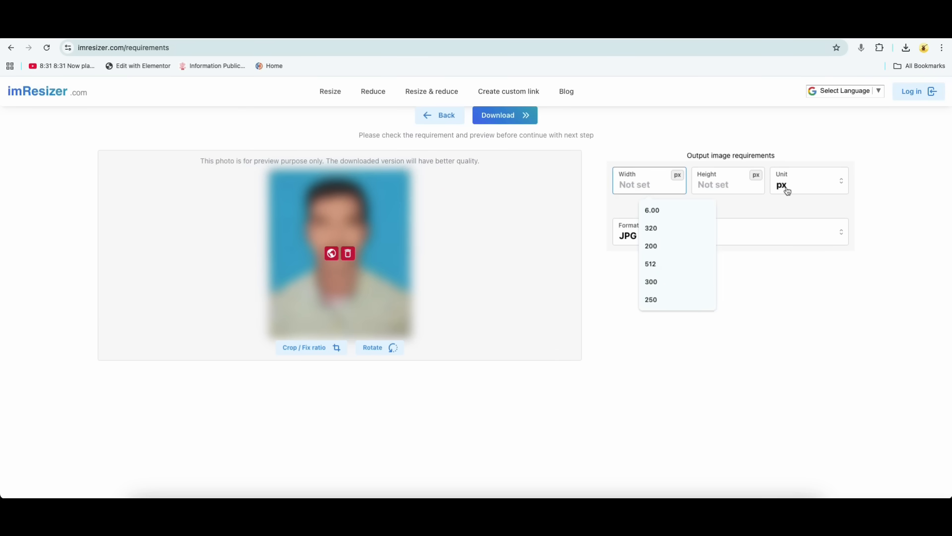
pyautogui.write('200')
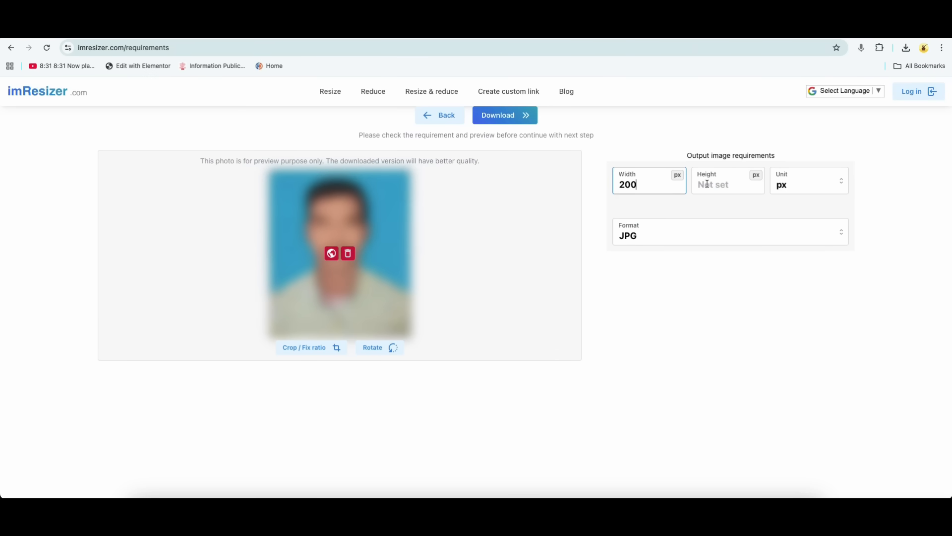
pyautogui.click(708, 184)
pyautogui.write('230')
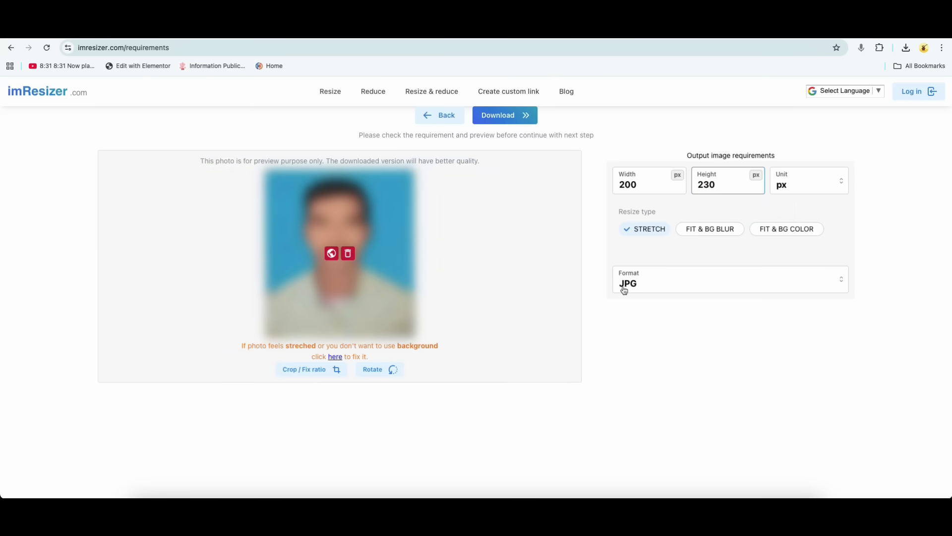
pyautogui.click(509, 115)
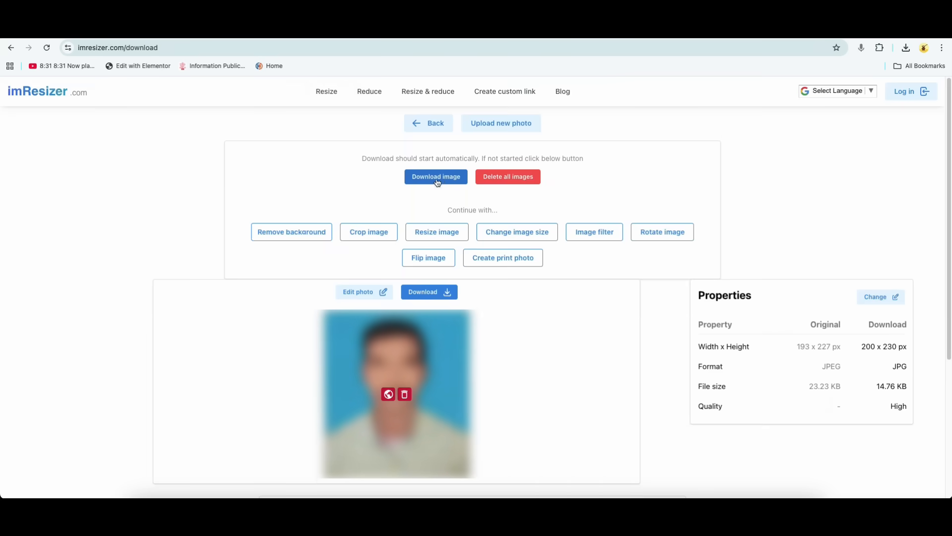
pyautogui.click(441, 181)
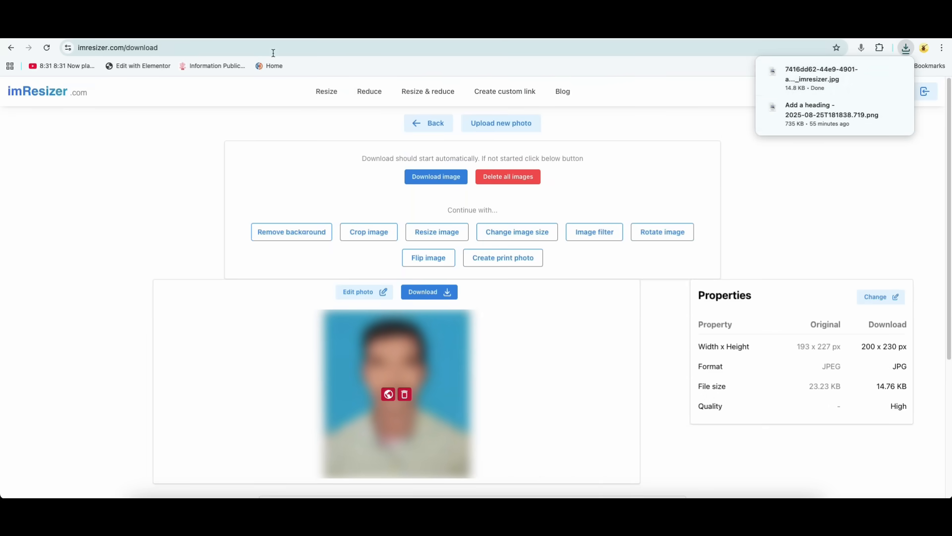
# Check the photograph's required file size on the application form, and open the Pi7 tool for increasing image size in KB.
pyautogui.click(272, 32)
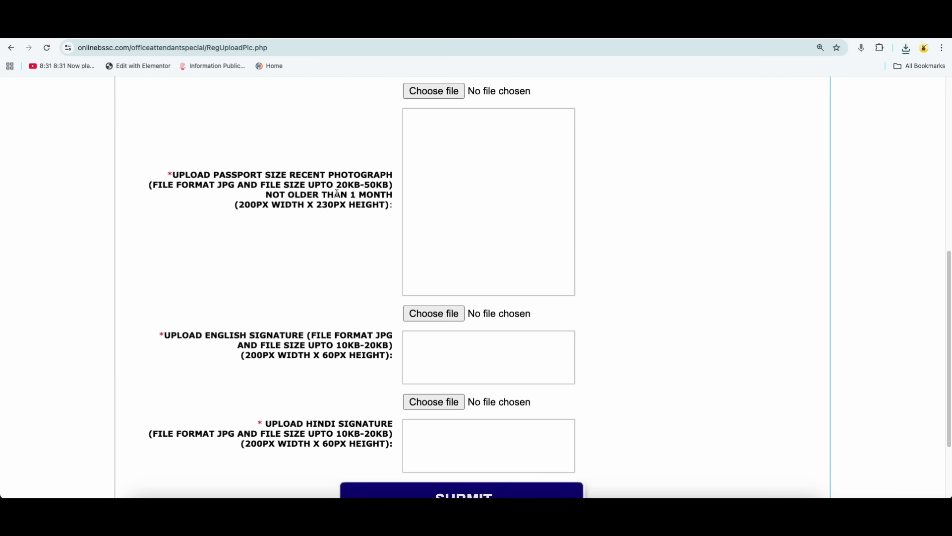
pyautogui.moveTo(336, 185); pyautogui.dragTo(386, 189)
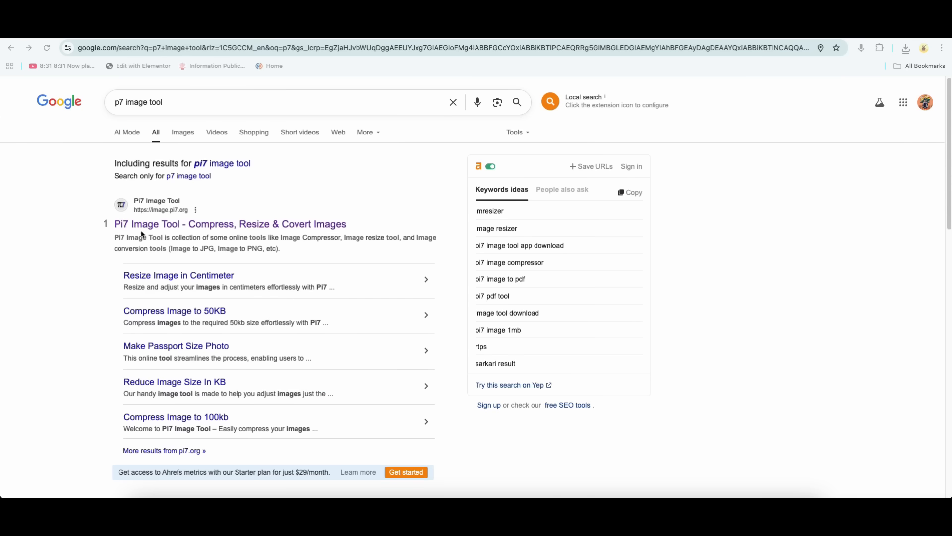
pyautogui.click(164, 224)
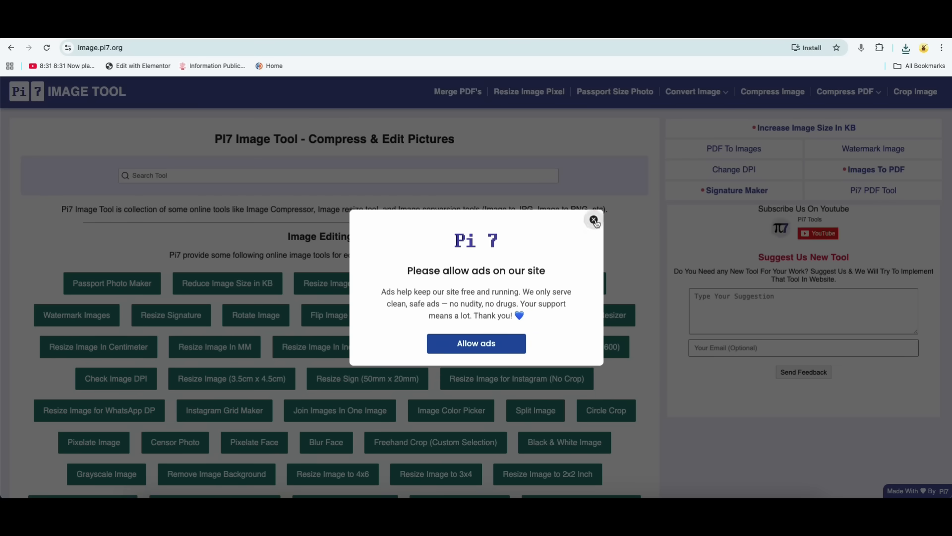
pyautogui.click(594, 220)
pyautogui.click(574, 287)
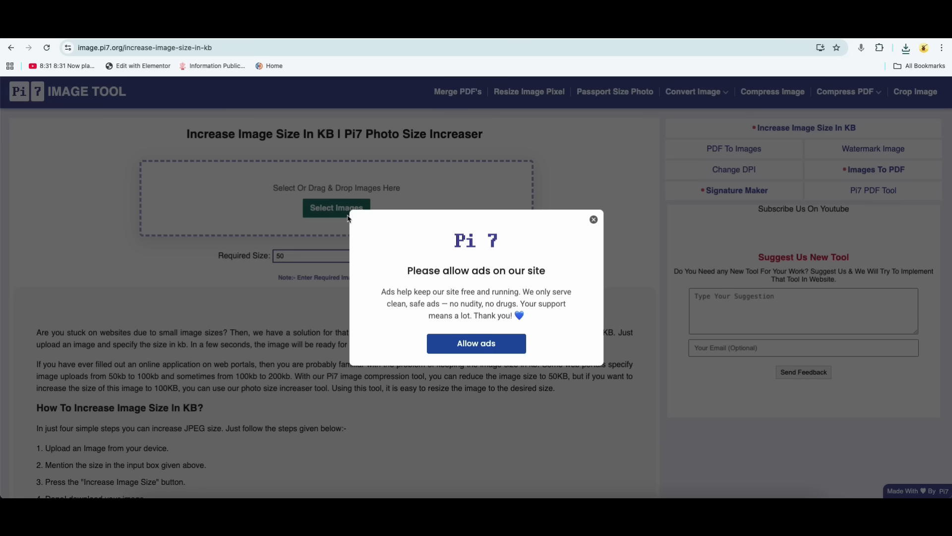
pyautogui.click(593, 222)
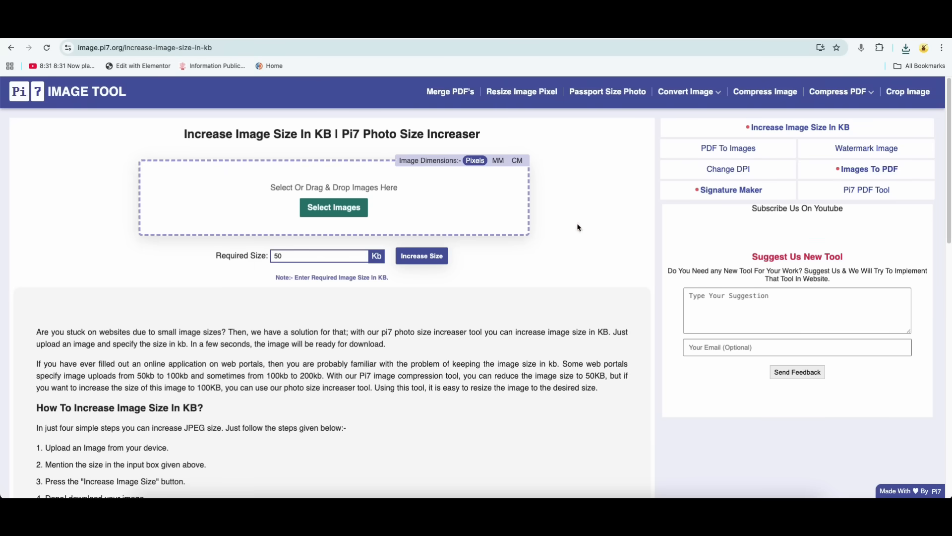
# Load the resized photo into the Pi7 tool, increase its file size to 33 KB and download it.
pyautogui.click(334, 207)
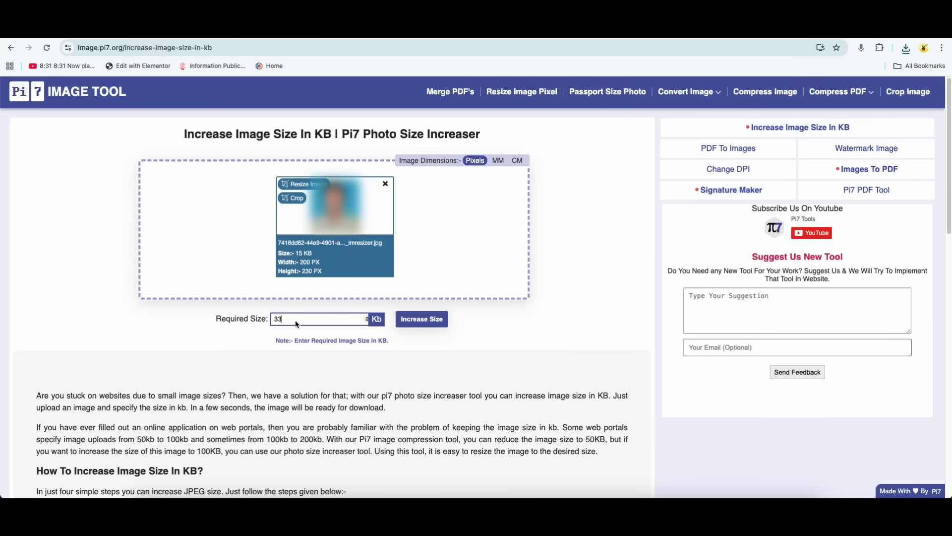
pyautogui.click(295, 324)
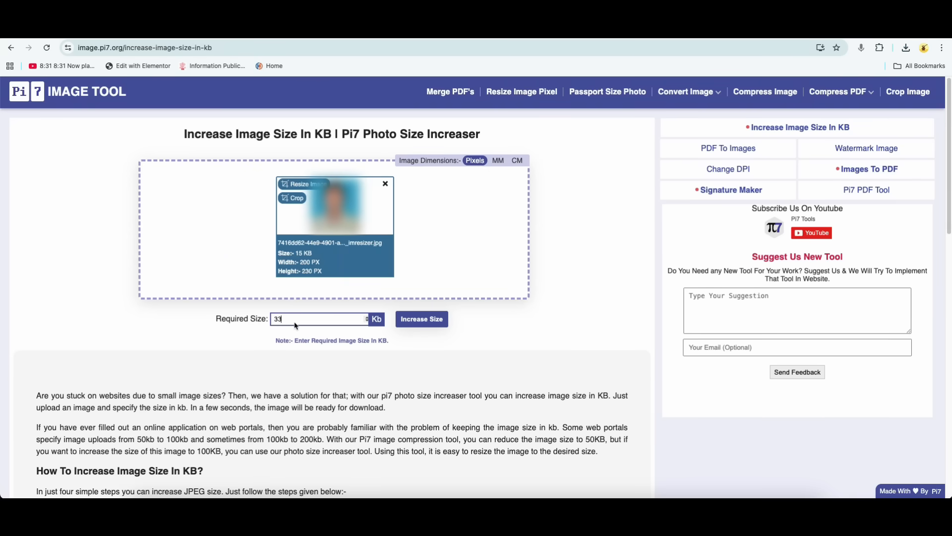
pyautogui.click(430, 320)
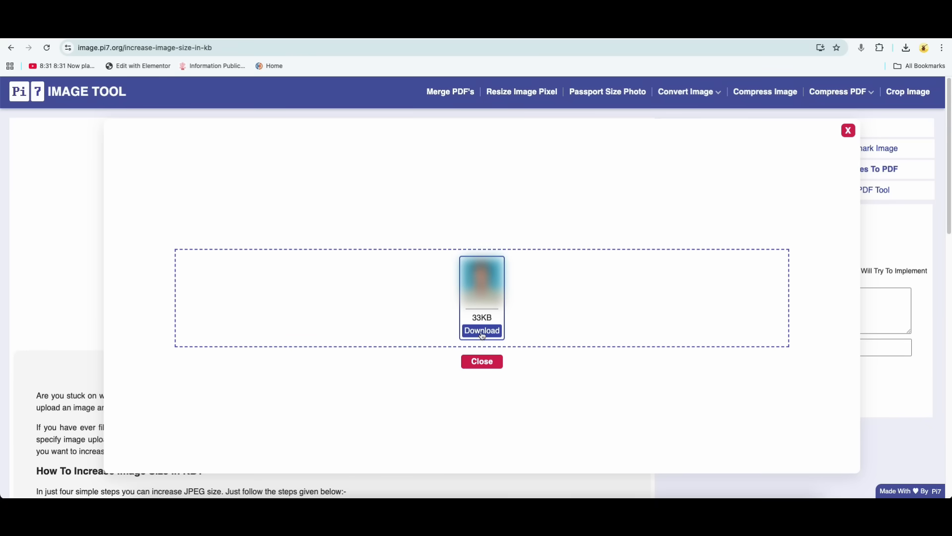
pyautogui.click(481, 332)
# Return to the BSSC application form and choose the downloaded Pi7 image file as the passport-size photograph.
pyautogui.click(248, 31)
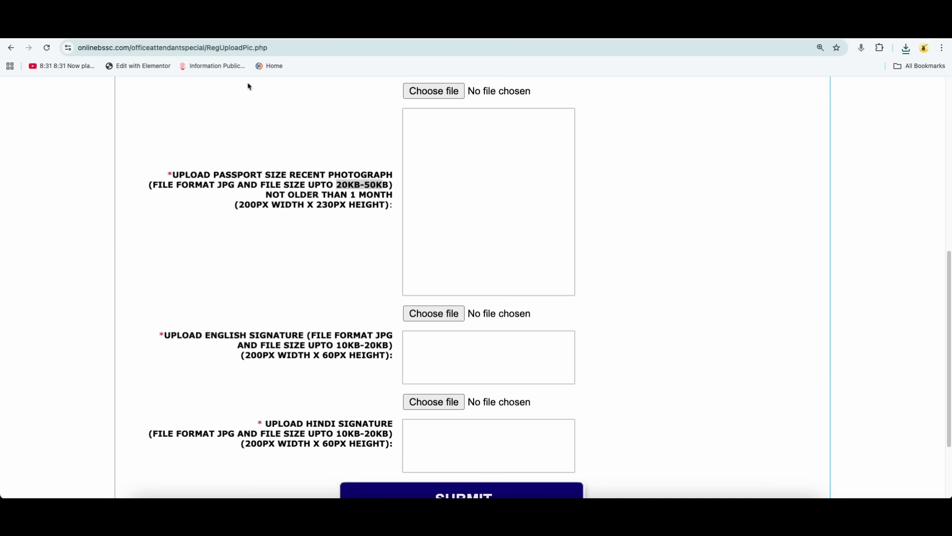
pyautogui.scroll(1, 429, 291)
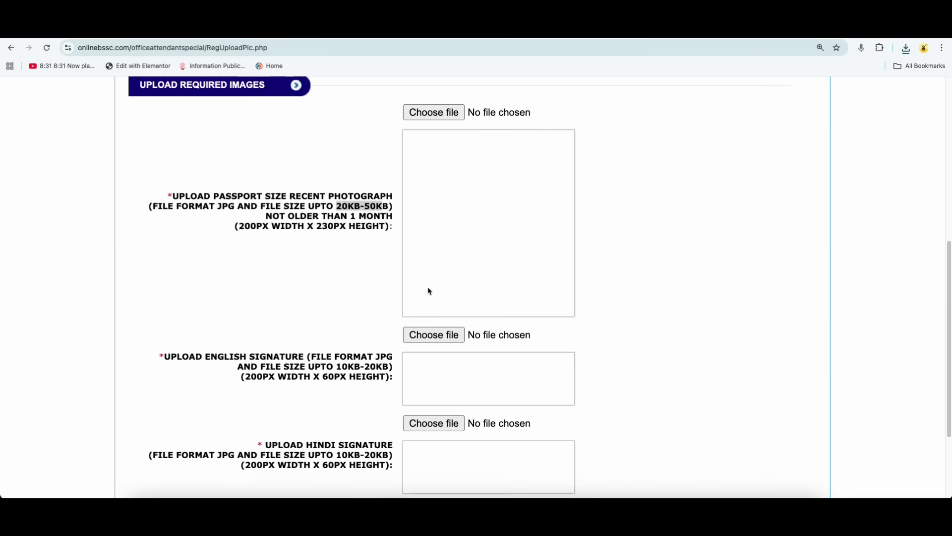
pyautogui.click(436, 120)
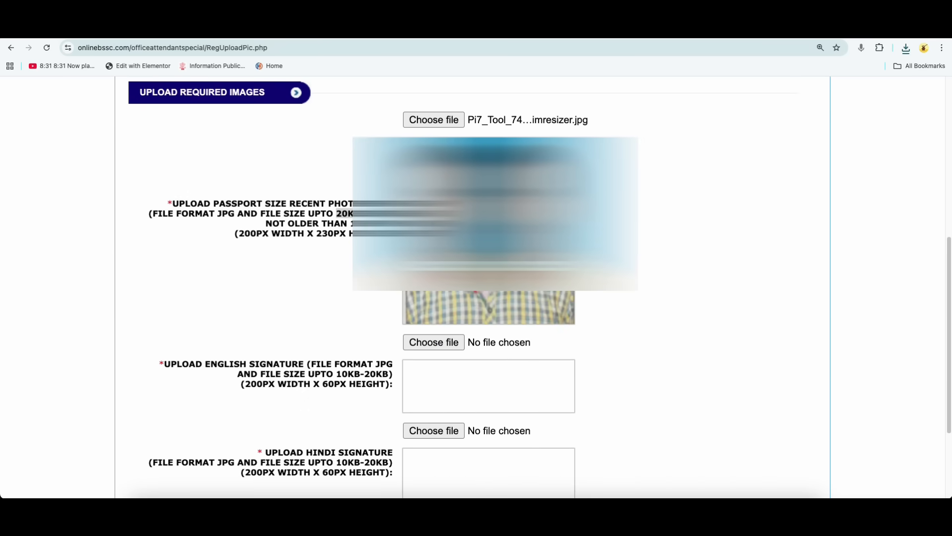
# Check the 200 x 60 px signature requirement, and upload the English and Hindi signatures together with the photograph.
pyautogui.scroll(-3, 419, 215)
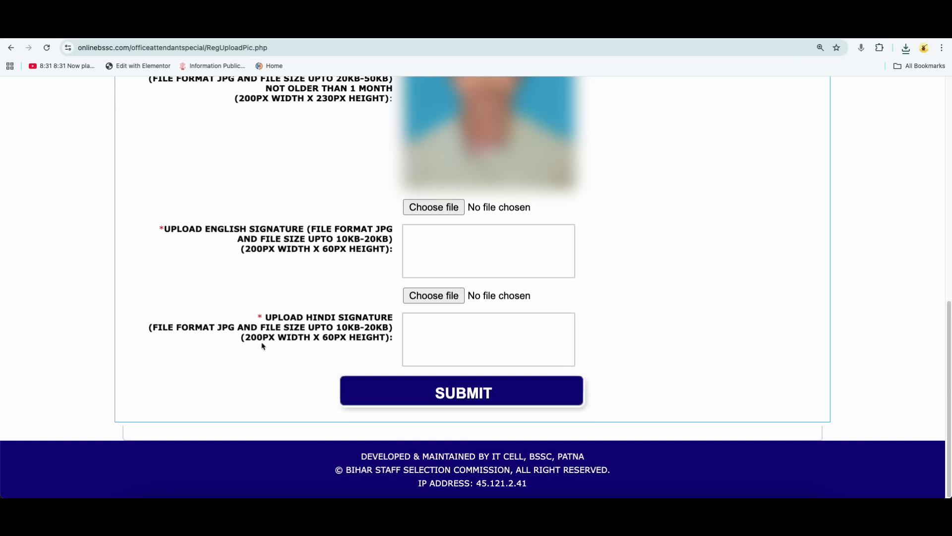
pyautogui.moveTo(249, 338); pyautogui.dragTo(352, 341)
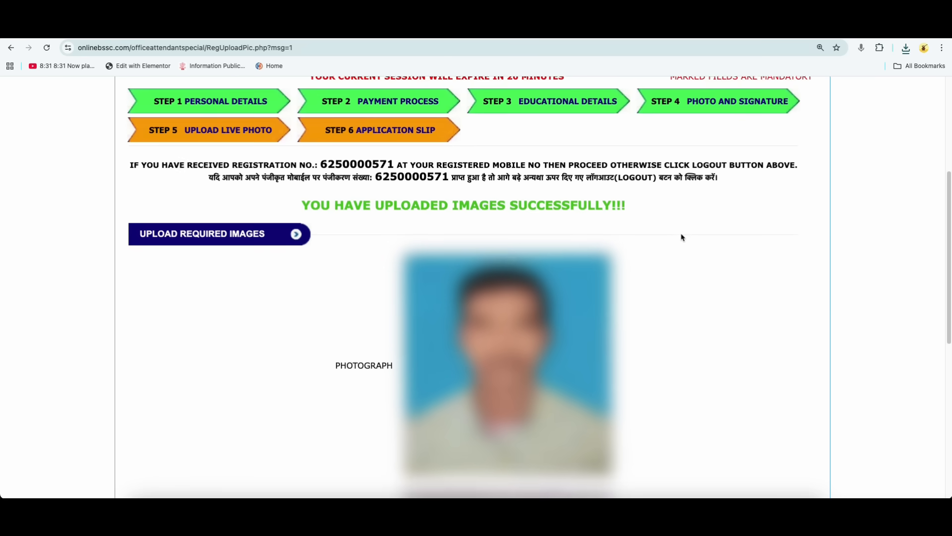
pyautogui.scroll(-3, 683, 236)
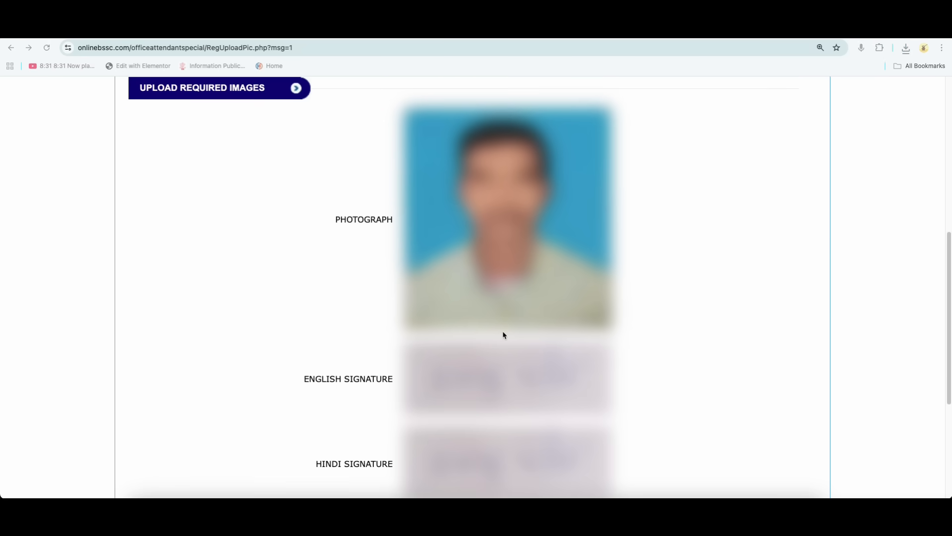
# Review the uploaded photograph and both signatures, and save to continue to the live photo upload.
pyautogui.scroll(-2, 506, 344)
pyautogui.scroll(-1, 516, 379)
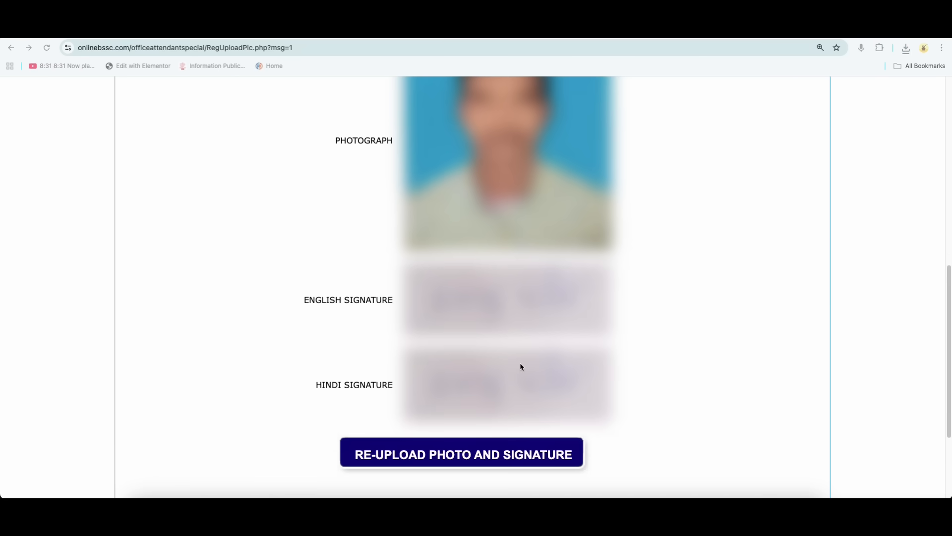
pyautogui.scroll(-1, 521, 367)
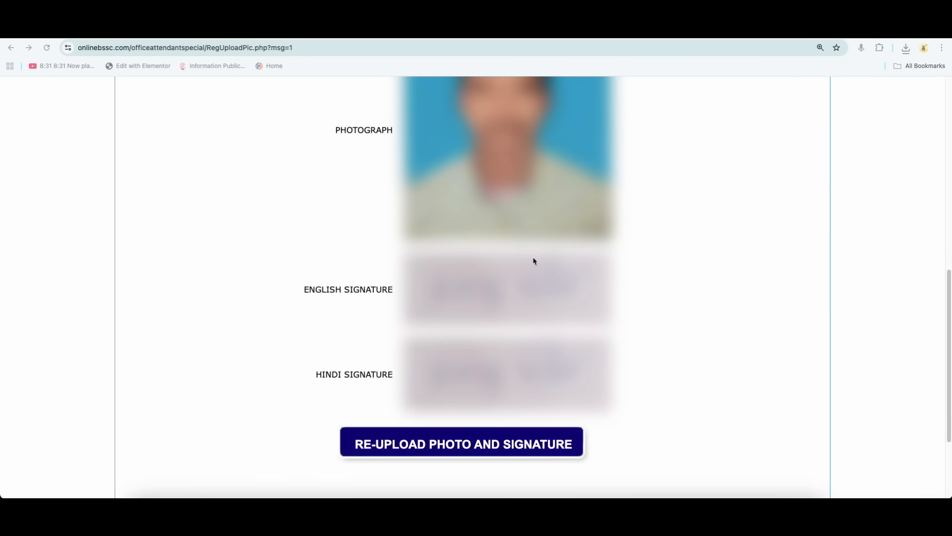
pyautogui.scroll(-2, 564, 311)
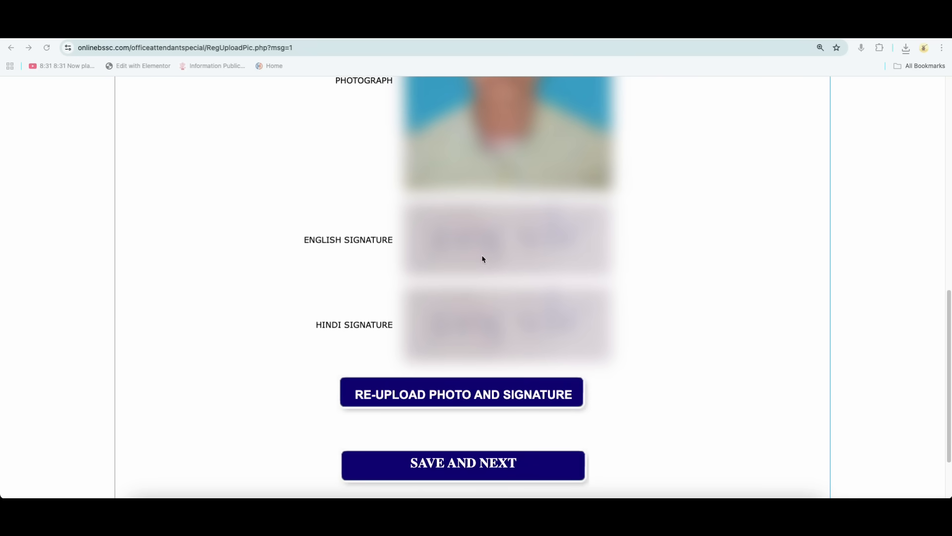
pyautogui.click(469, 465)
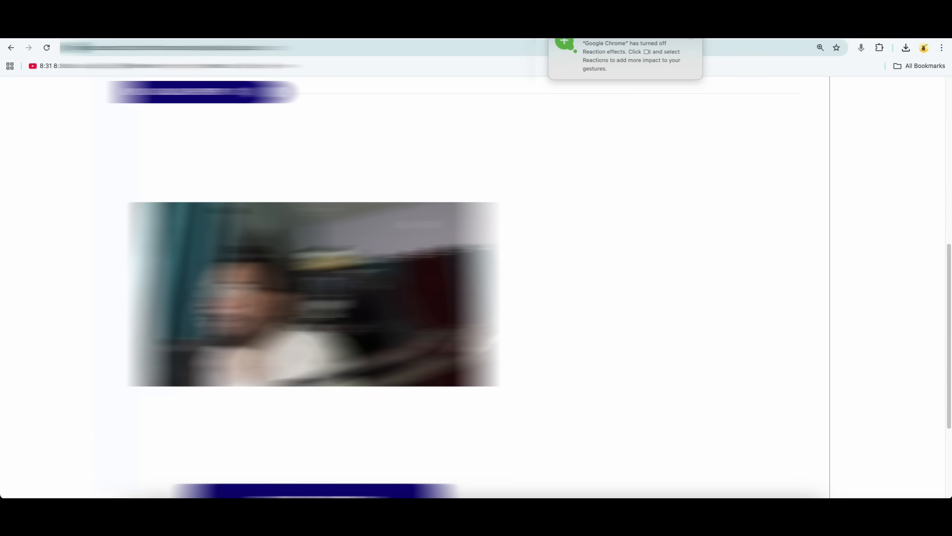
# Take a live photo with the webcam and submit it, confirming the upload.
pyautogui.scroll(-2, 466, 287)
pyautogui.scroll(1, 466, 287)
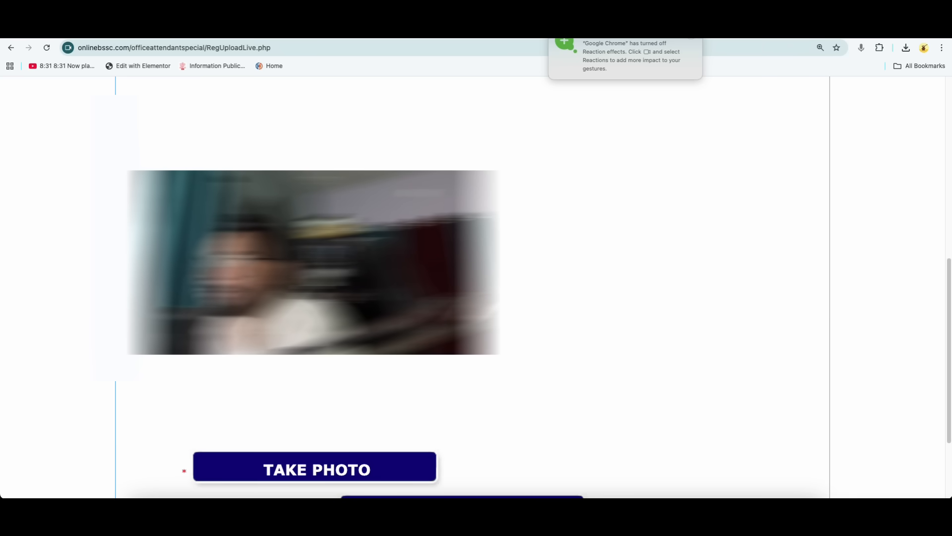
pyautogui.click(380, 472)
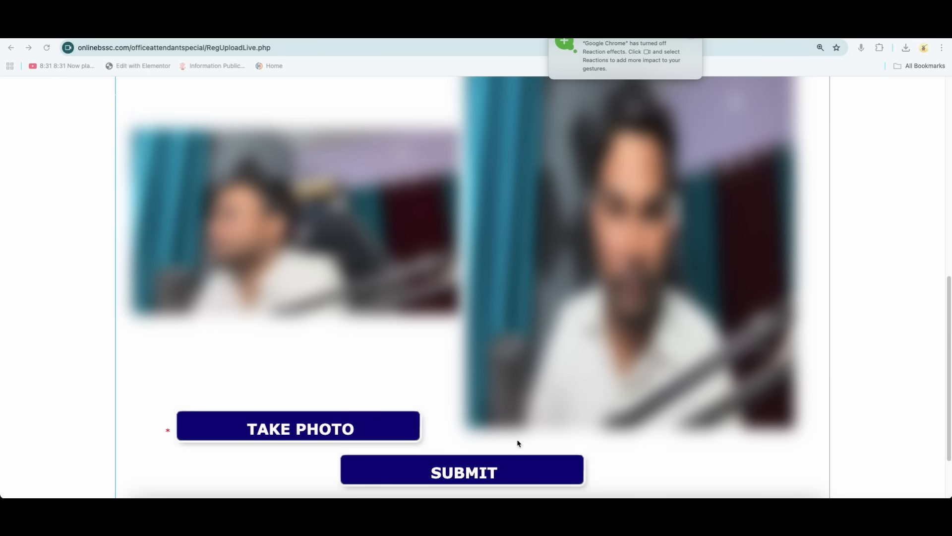
pyautogui.click(485, 475)
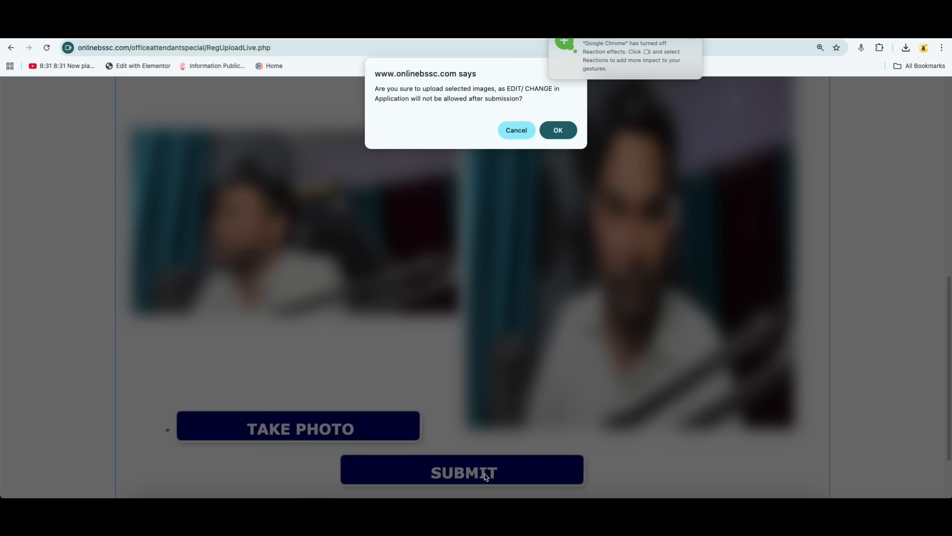
pyautogui.click(559, 131)
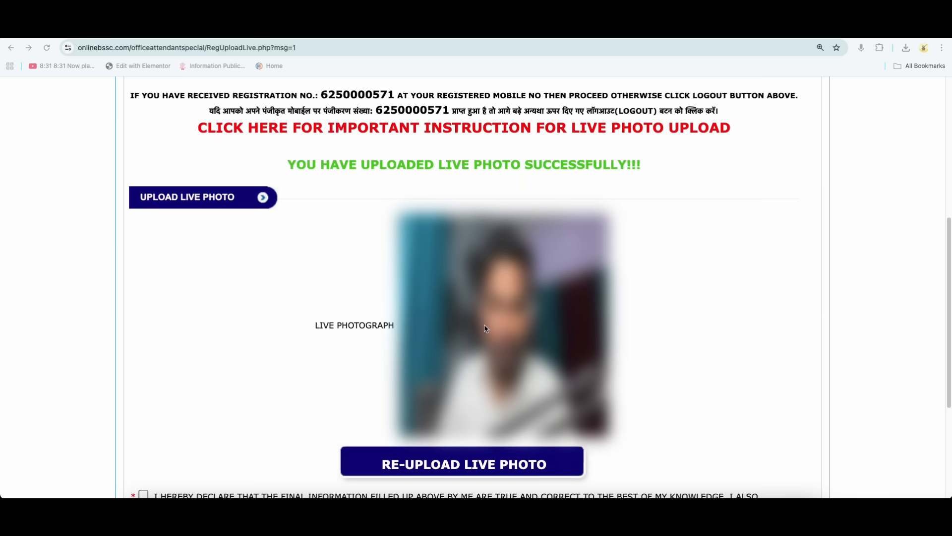
# Accept the declaration below the live photograph and make the final submission of the application, confirming that no further edits are allowed.
pyautogui.scroll(-2, 487, 327)
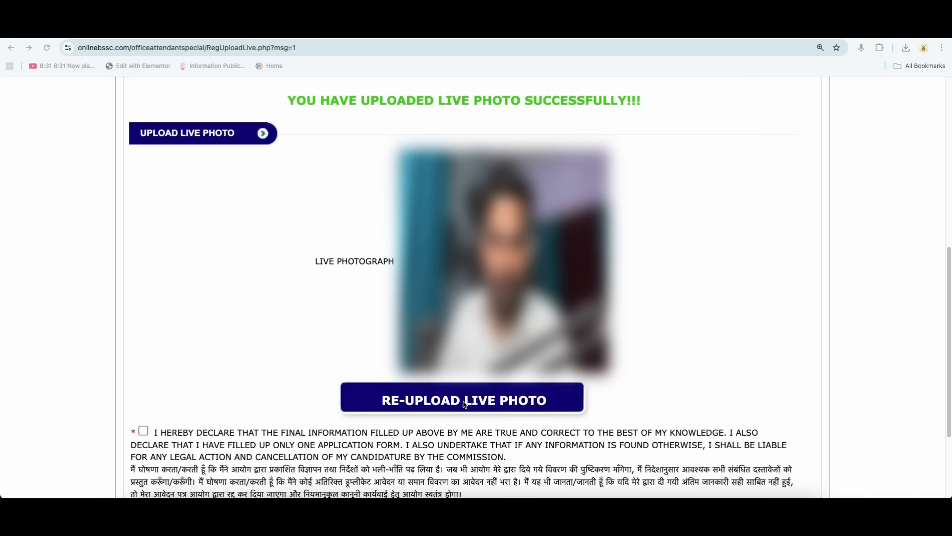
pyautogui.scroll(-3, 469, 402)
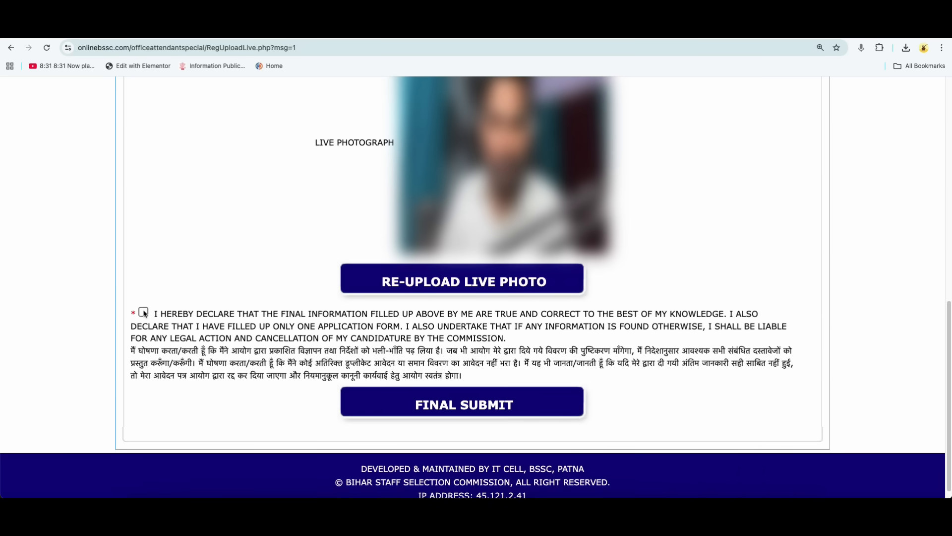
pyautogui.click(469, 407)
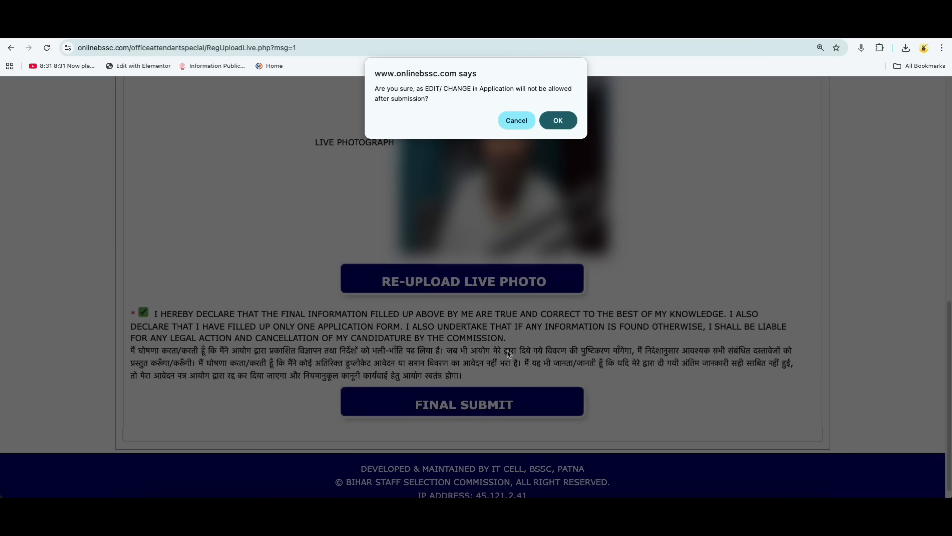
pyautogui.click(559, 120)
# Highlight the registration number, form number and password in the application details on the success page.
pyautogui.scroll(-1, 476, 288)
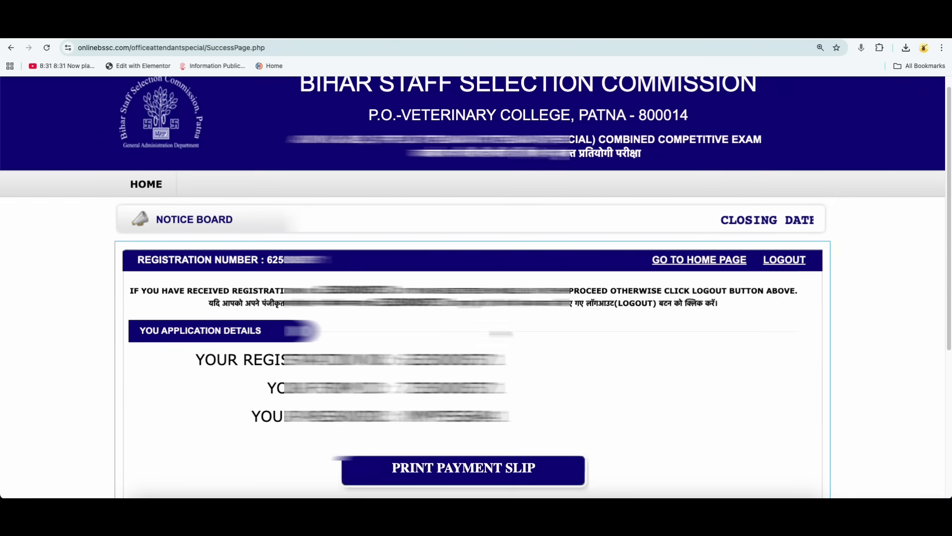
pyautogui.moveTo(406, 360); pyautogui.dragTo(464, 358)
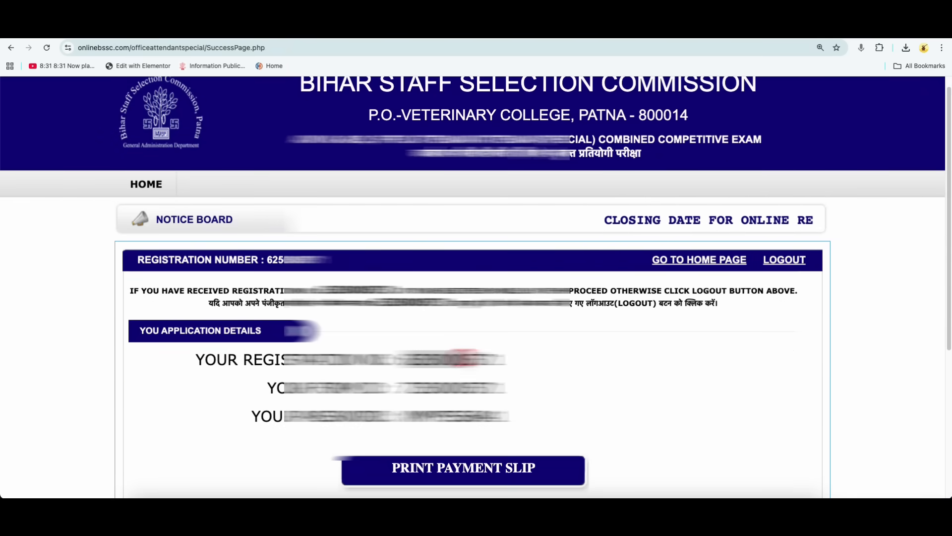
pyautogui.moveTo(397, 388); pyautogui.dragTo(492, 388)
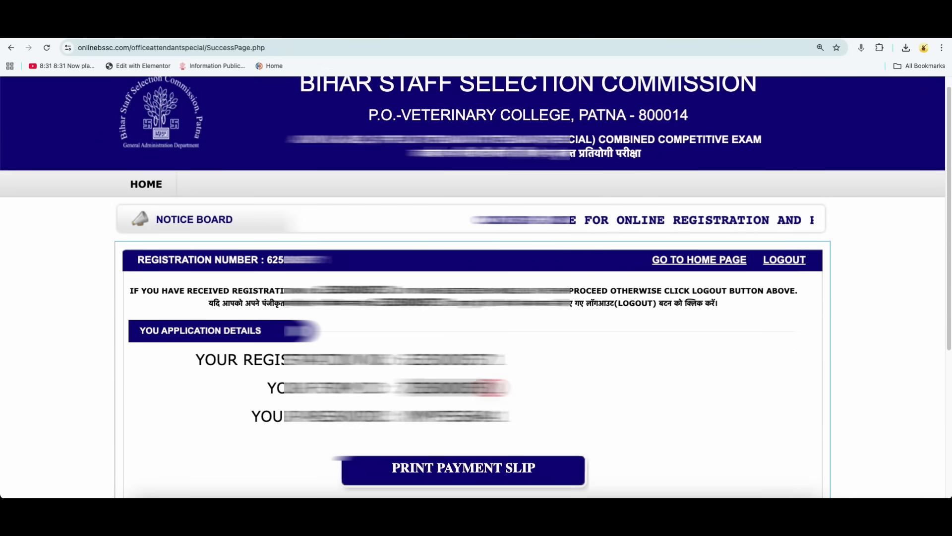
pyautogui.moveTo(400, 416); pyautogui.dragTo(495, 412)
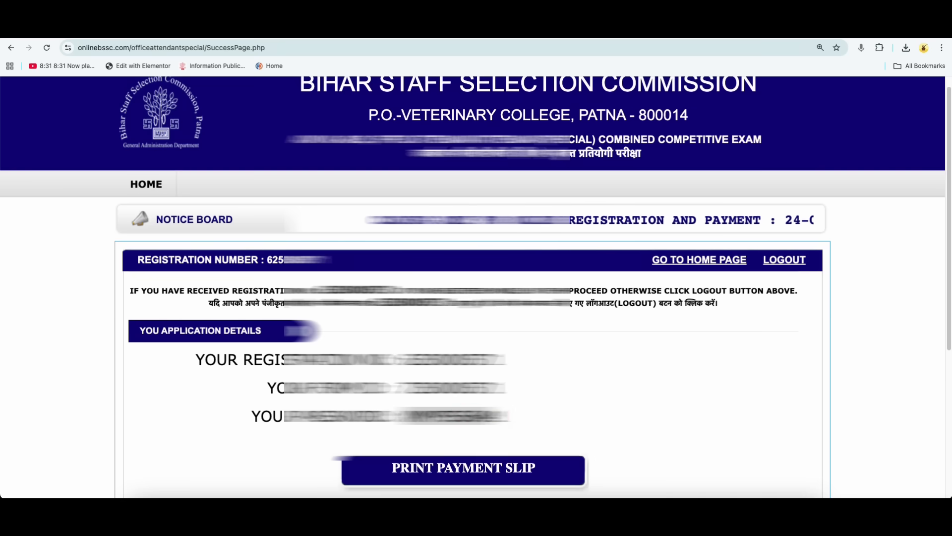
# Open the payment slip for the submitted application, and return to the success page.
pyautogui.click(470, 470)
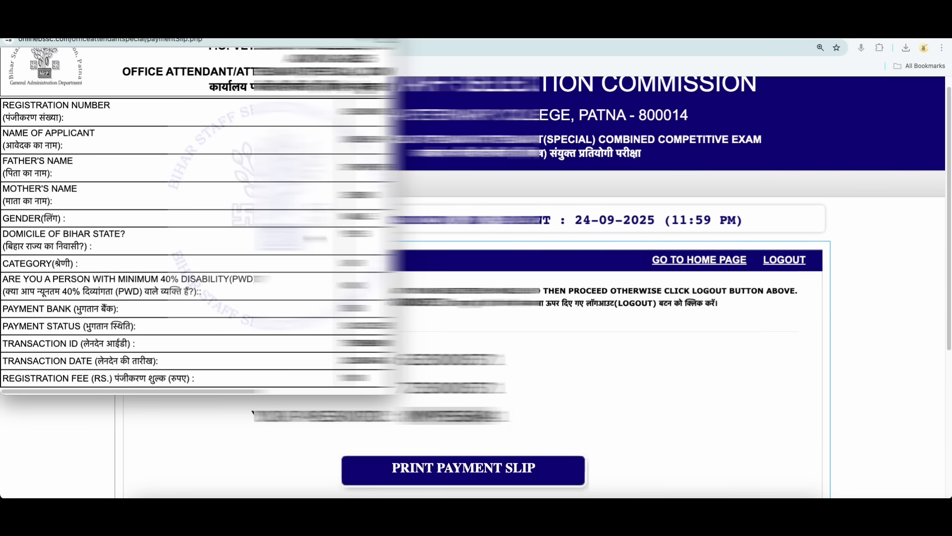
pyautogui.click(452, 267)
pyautogui.scroll(-1, 452, 267)
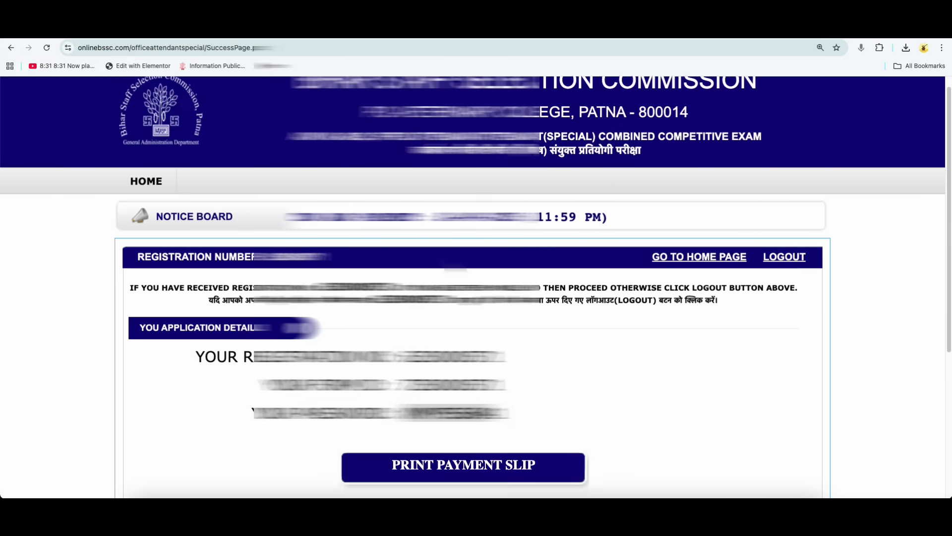
# Open and review the application slip, close it, and mark the registration number, form number and password on the success page.
pyautogui.scroll(-4, 474, 287)
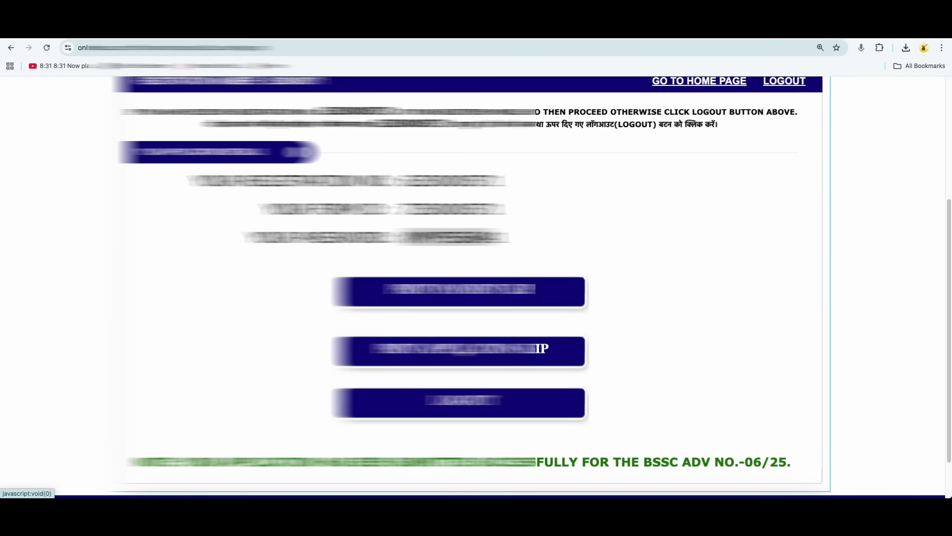
pyautogui.scroll(-1, 471, 338)
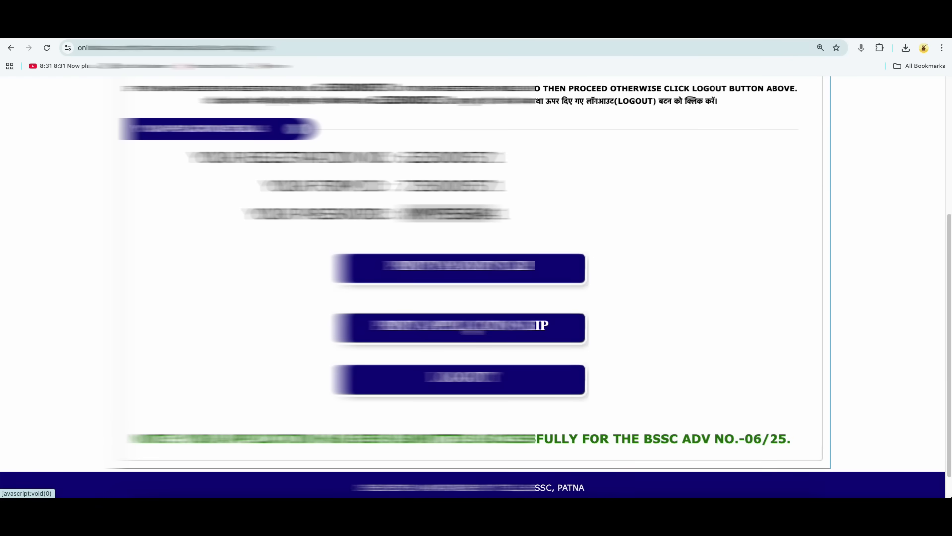
pyautogui.click(472, 326)
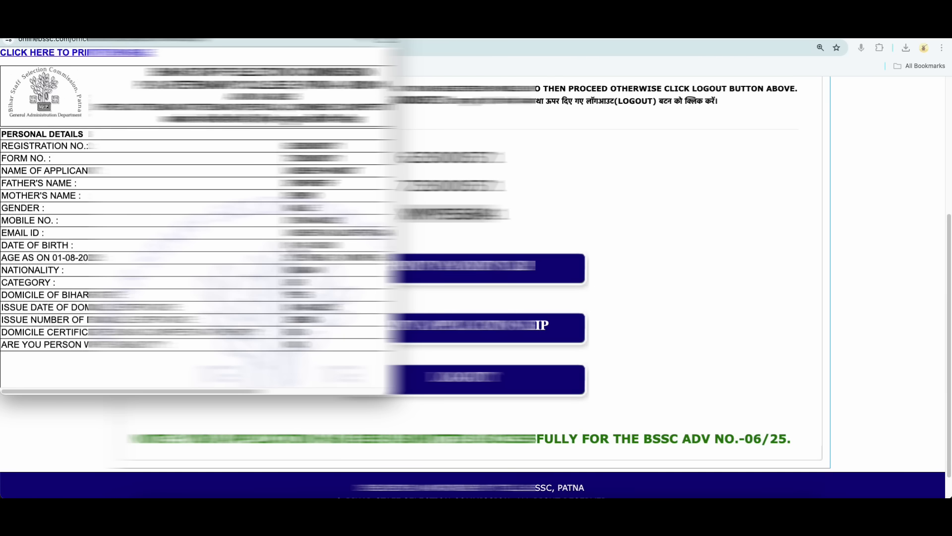
pyautogui.scroll(-5, 198, 218)
pyautogui.scroll(-5, 199, 218)
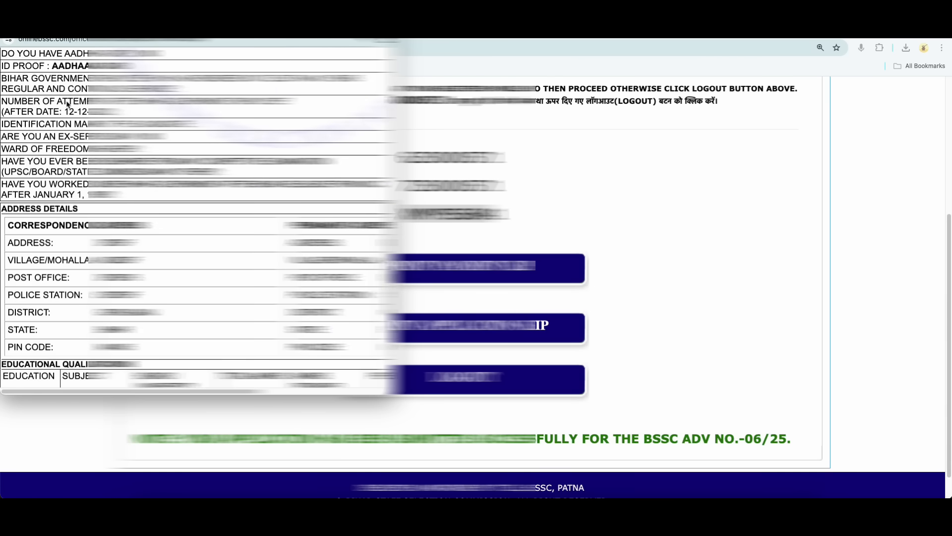
pyautogui.click(8, 24)
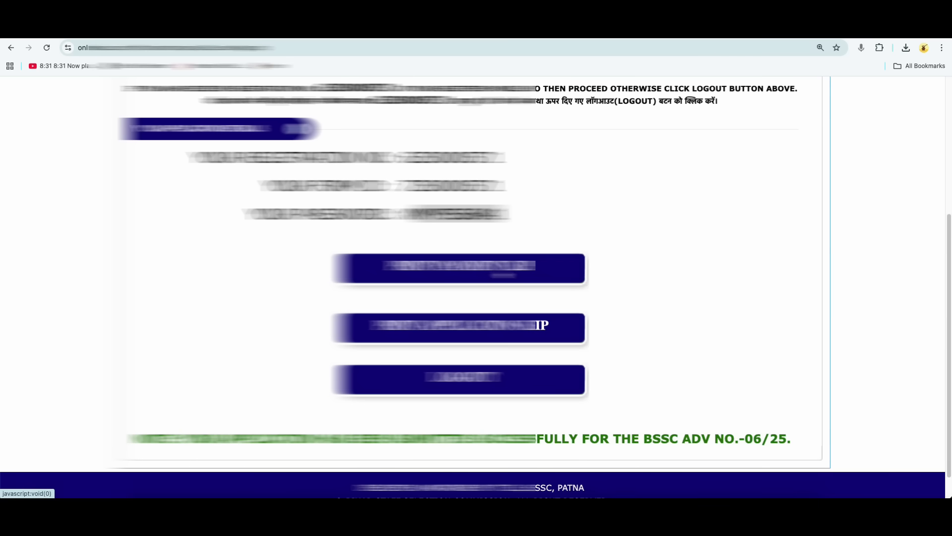
pyautogui.moveTo(403, 158); pyautogui.dragTo(504, 216)
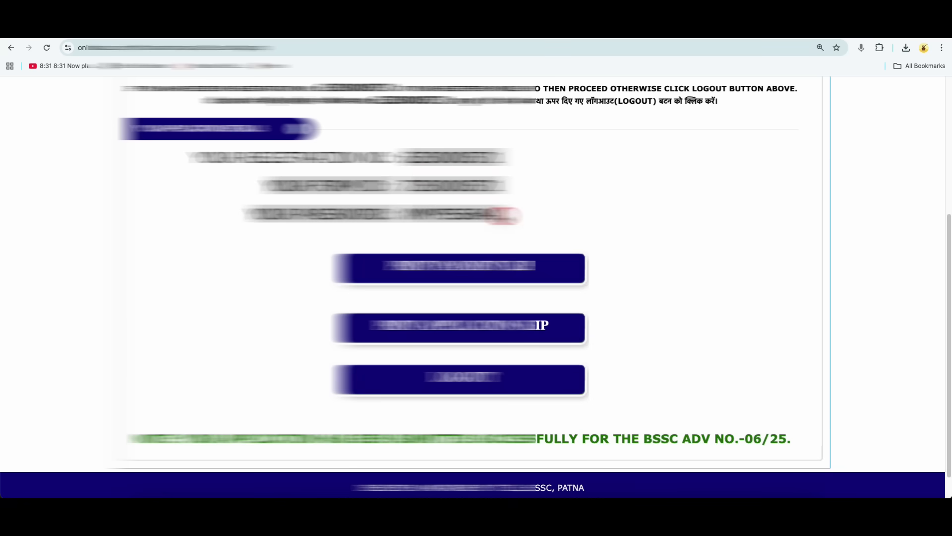
pyautogui.click(504, 209)
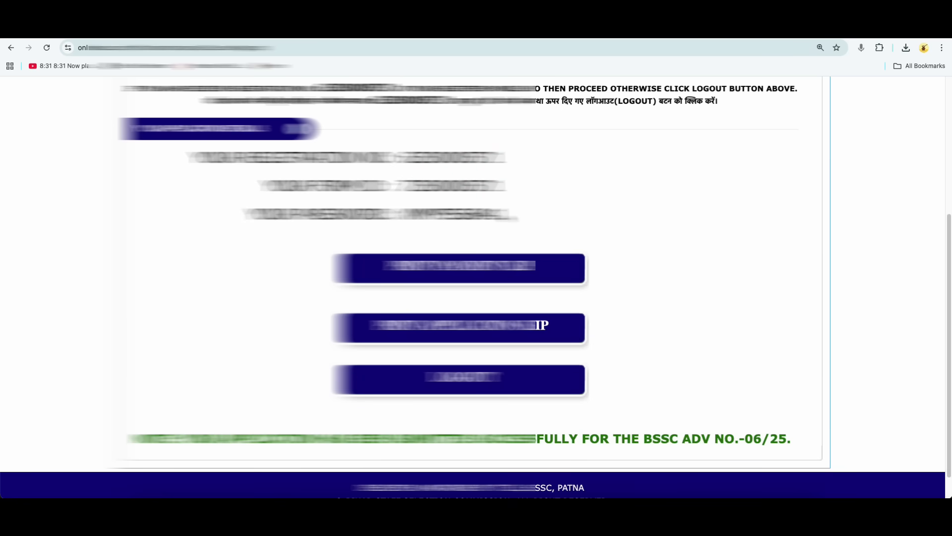